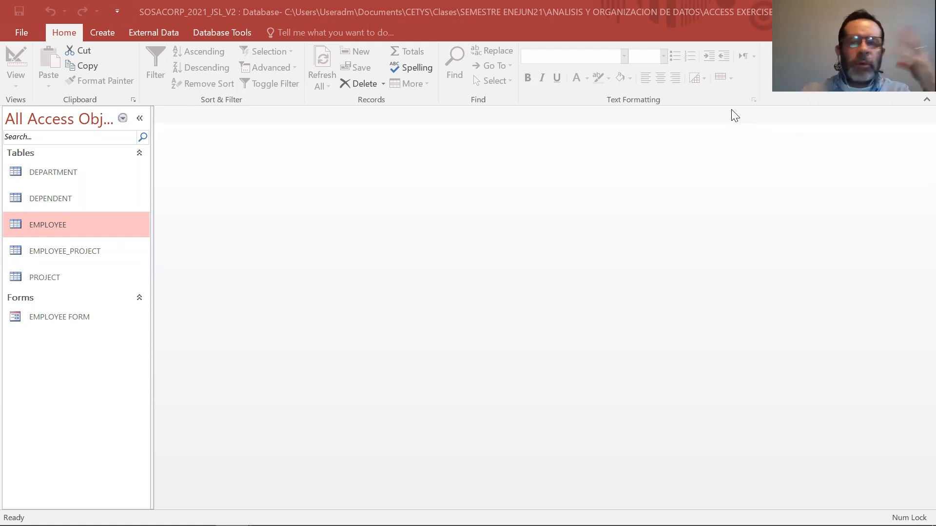
# Open the EMPLOYEE FORM in Design View, delete its close-form command button, and hide the property sheet.
pyautogui.doubleClick(81, 323)
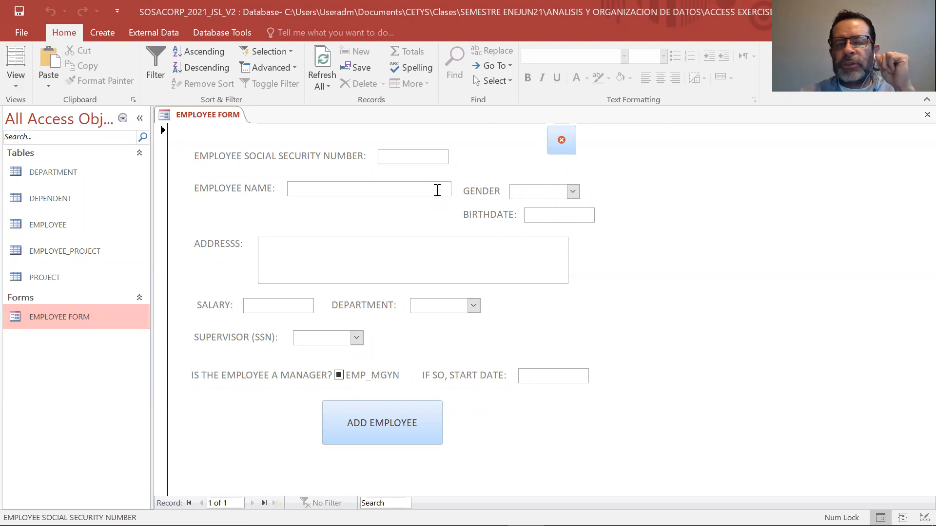
pyautogui.click(13, 84)
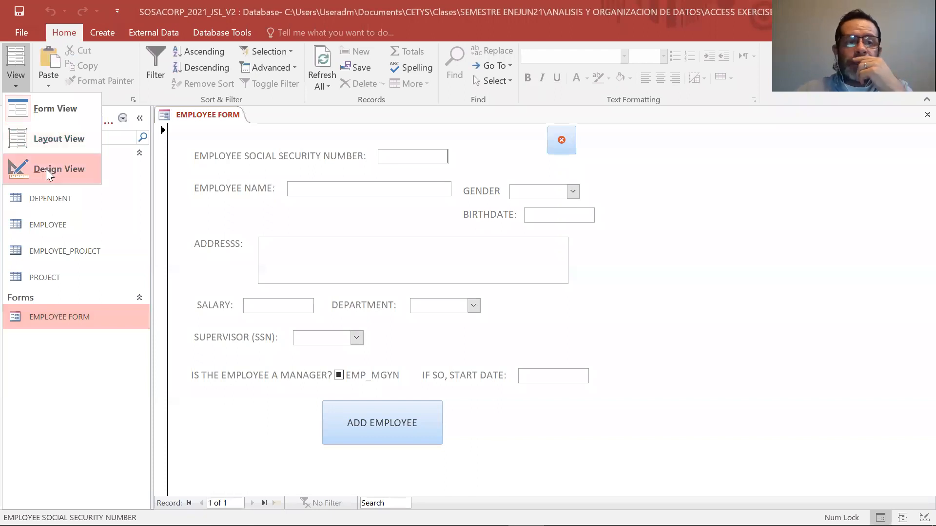
pyautogui.click(45, 168)
pyautogui.click(565, 167)
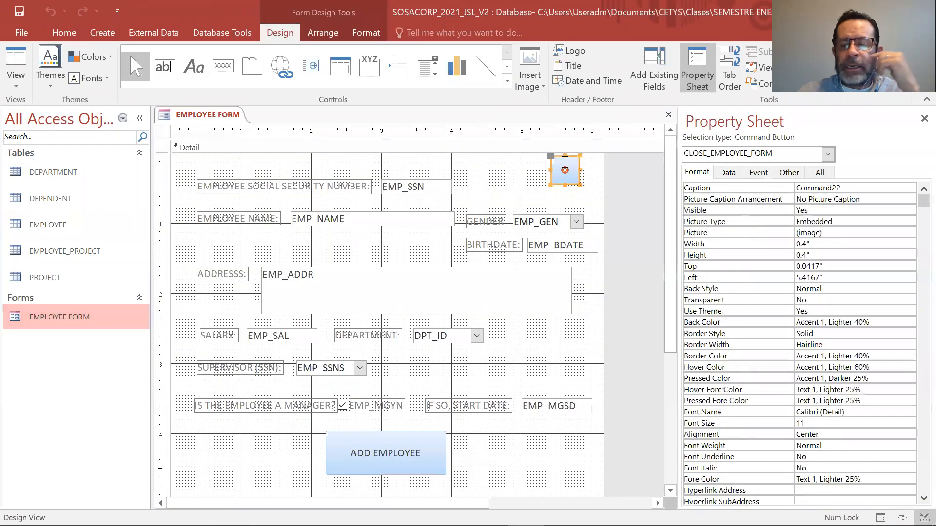
pyautogui.press('Delete')
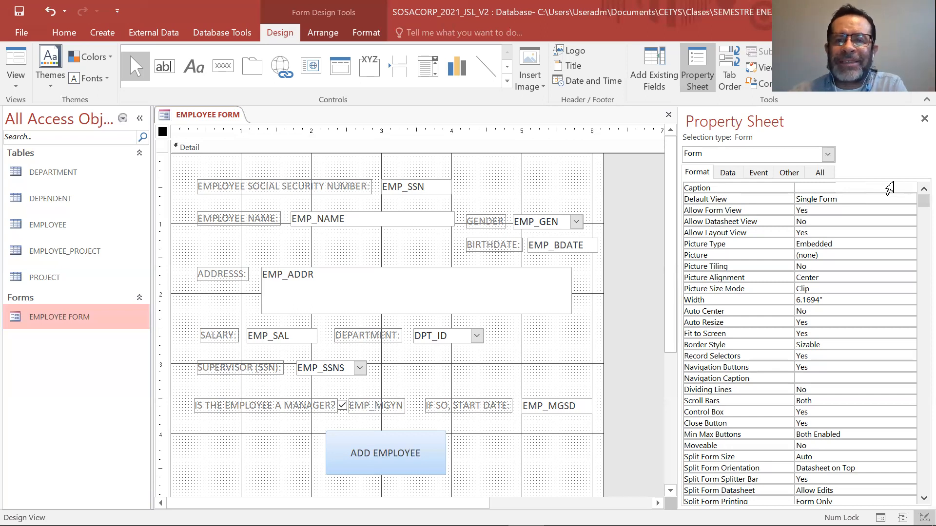
pyautogui.click(924, 118)
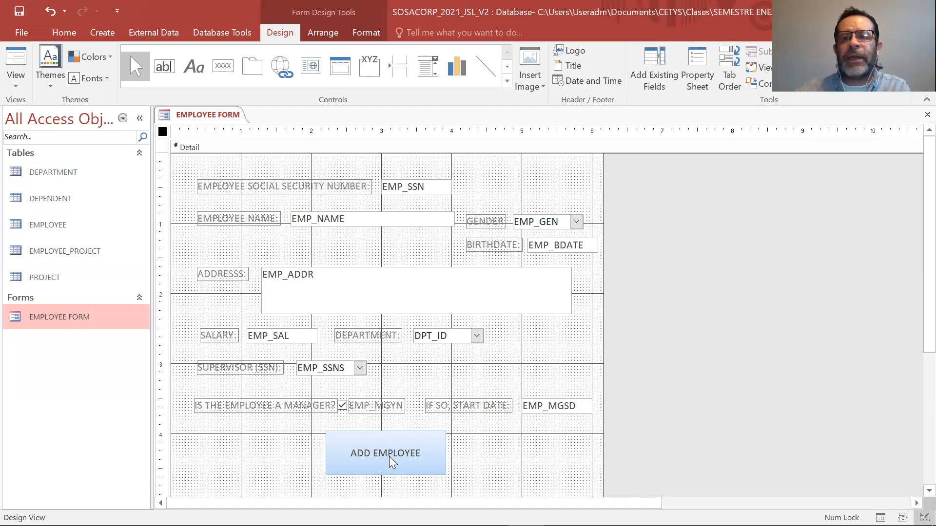
# Display the form's data properties and select the Fetch Defaults property.
pyautogui.rightClick(641, 189)
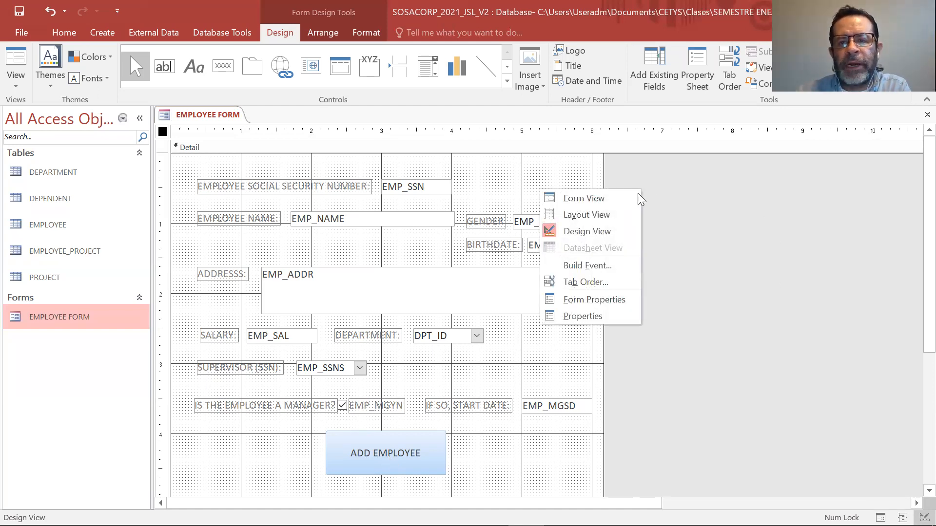
pyautogui.click(613, 316)
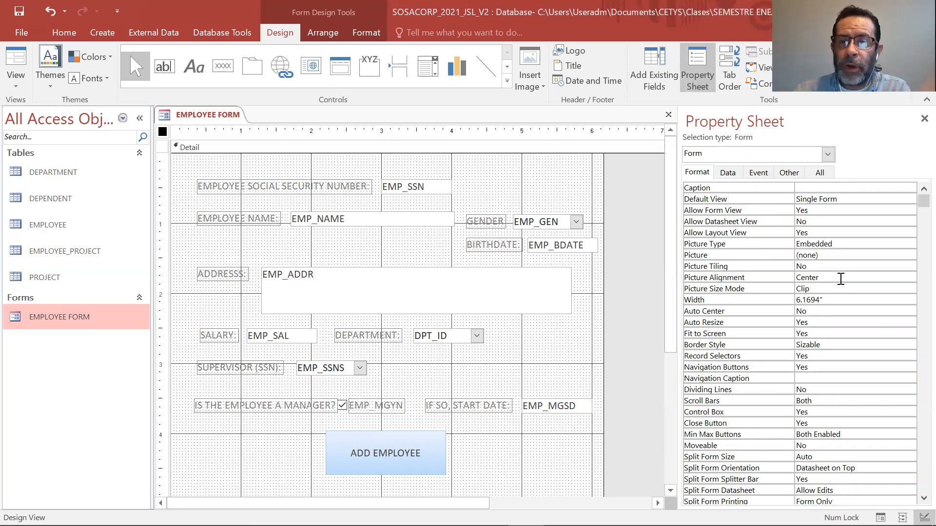
pyautogui.click(729, 172)
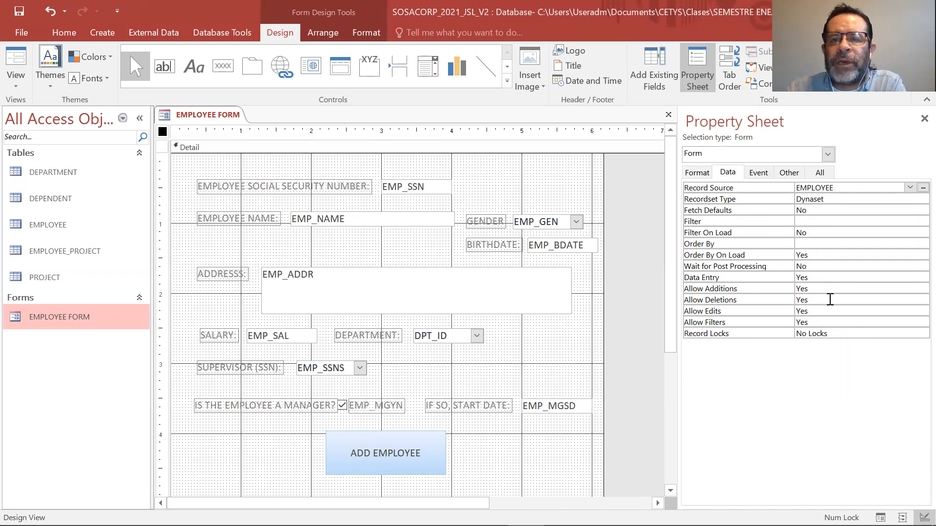
pyautogui.click(829, 210)
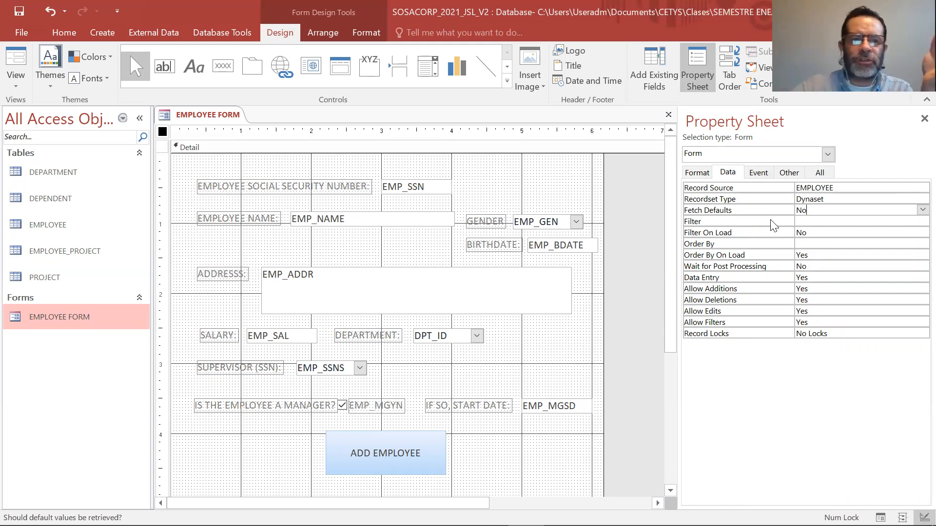
# View the records in the EMPLOYEE table, then close only that table, keeping the form design open.
pyautogui.doubleClick(63, 225)
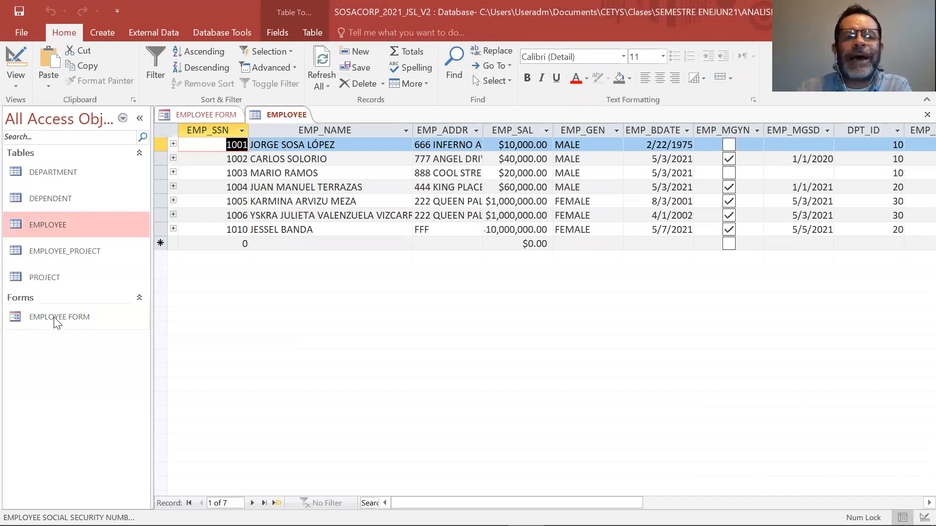
pyautogui.rightClick(282, 113)
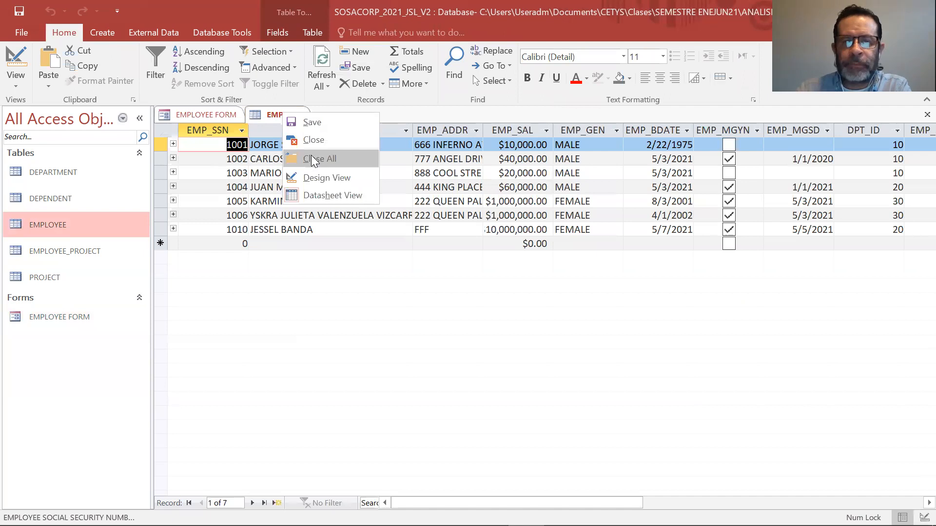
pyautogui.click(311, 155)
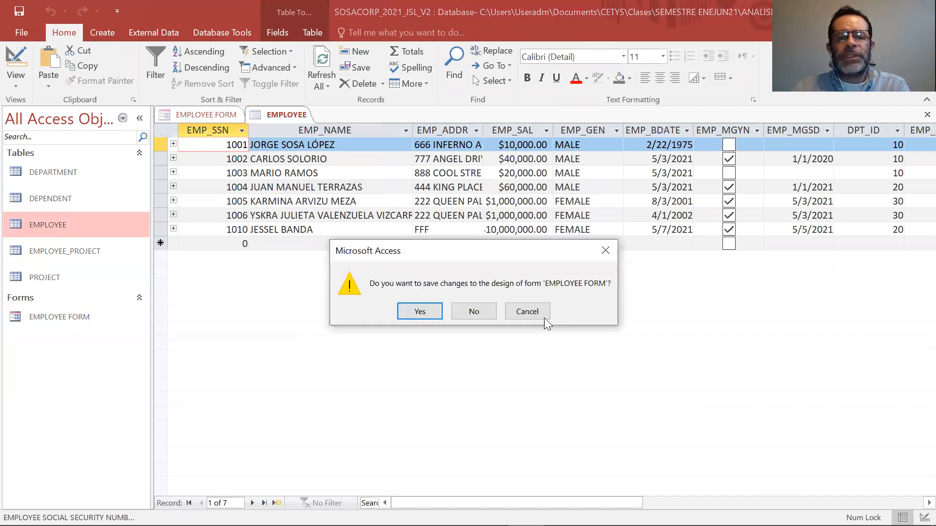
pyautogui.click(539, 312)
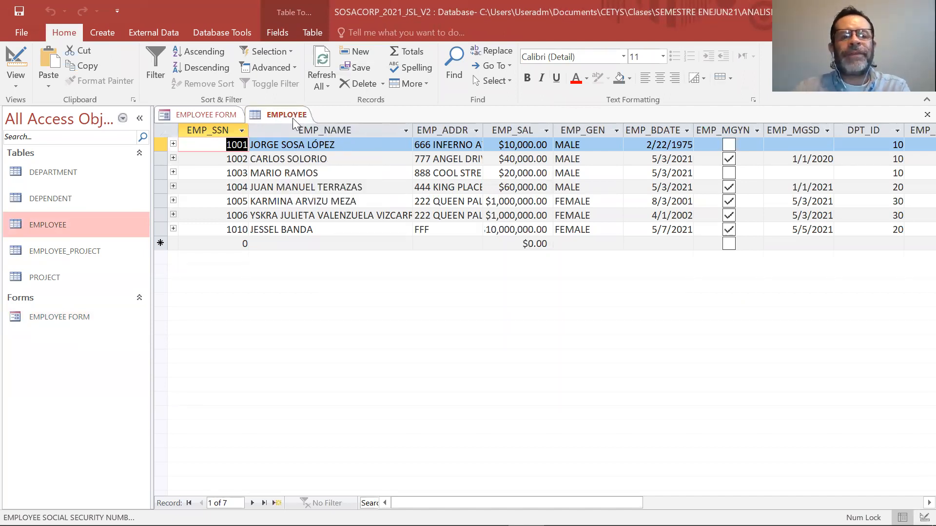
pyautogui.rightClick(292, 118)
pyautogui.click(316, 148)
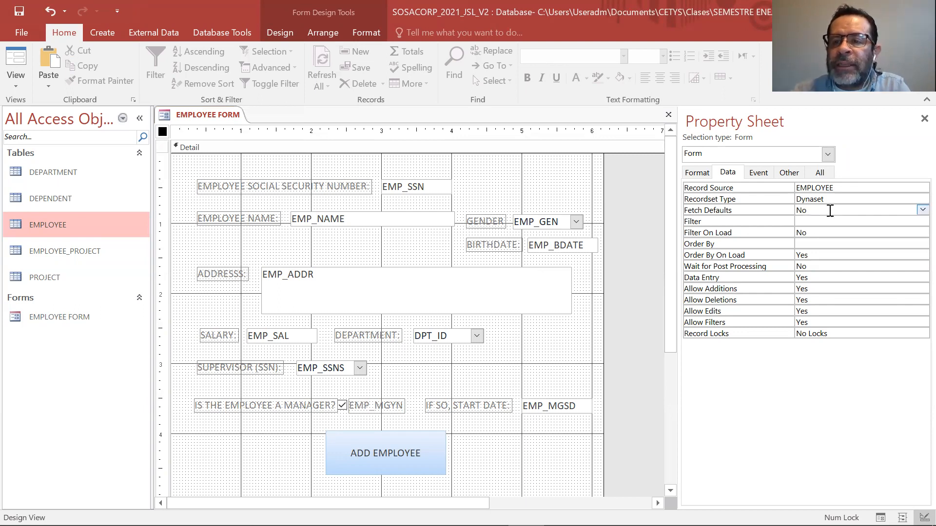
# Check the form's Fetch Defaults options, keeping No, and review the Data Entry, Allow Additions and Allow Edits properties.
pyautogui.click(919, 211)
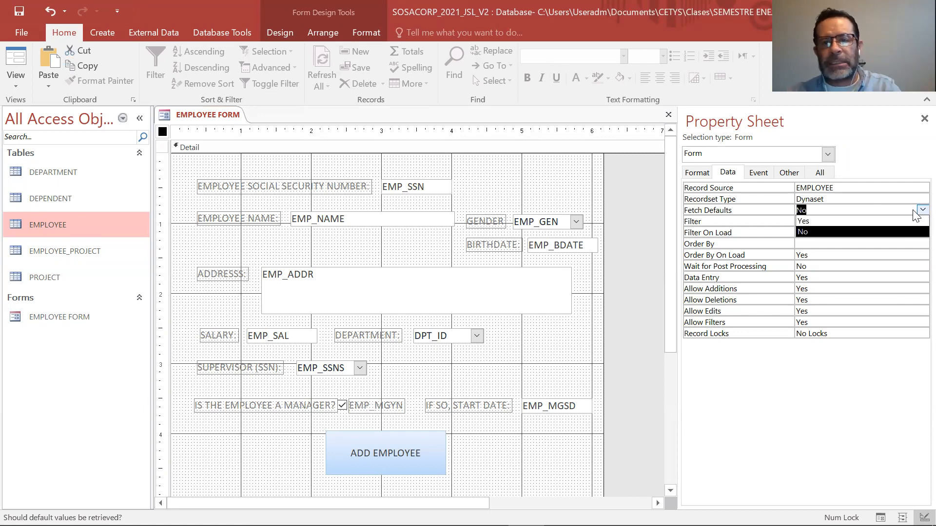
pyautogui.click(905, 232)
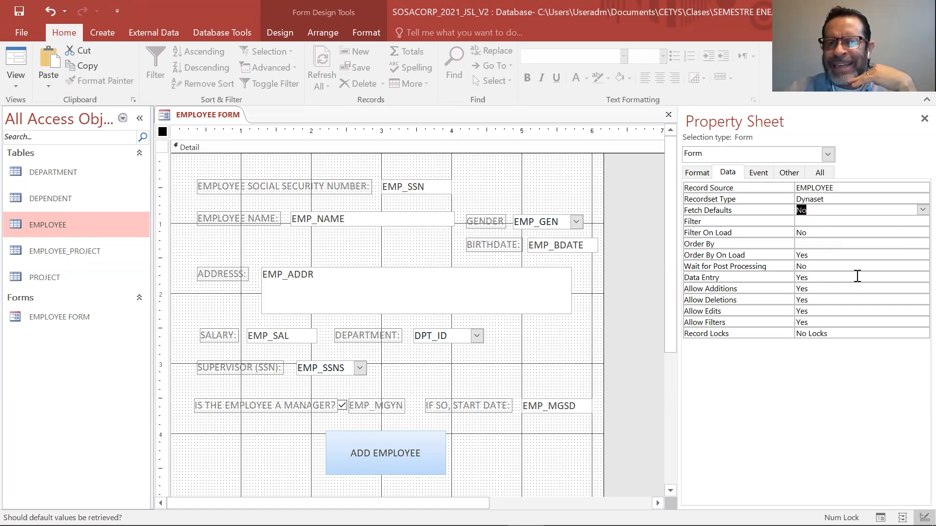
pyautogui.click(824, 277)
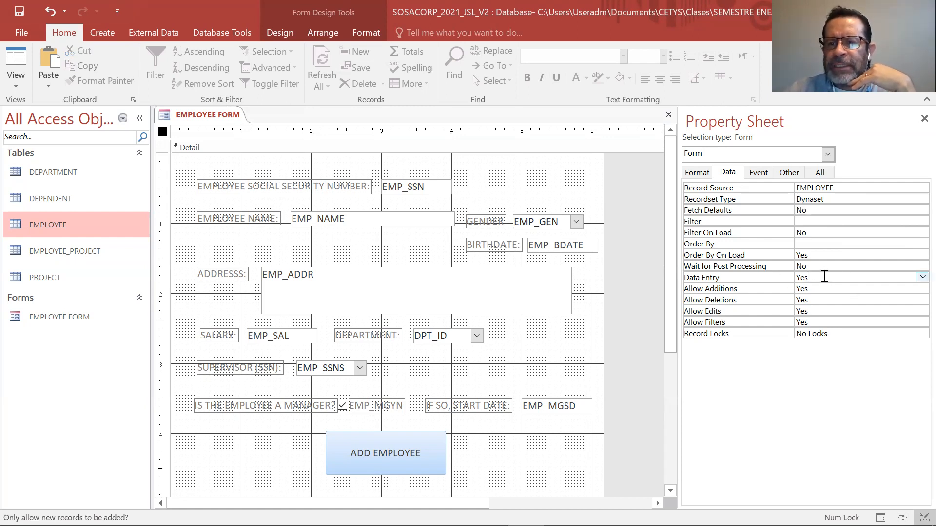
pyautogui.click(700, 283)
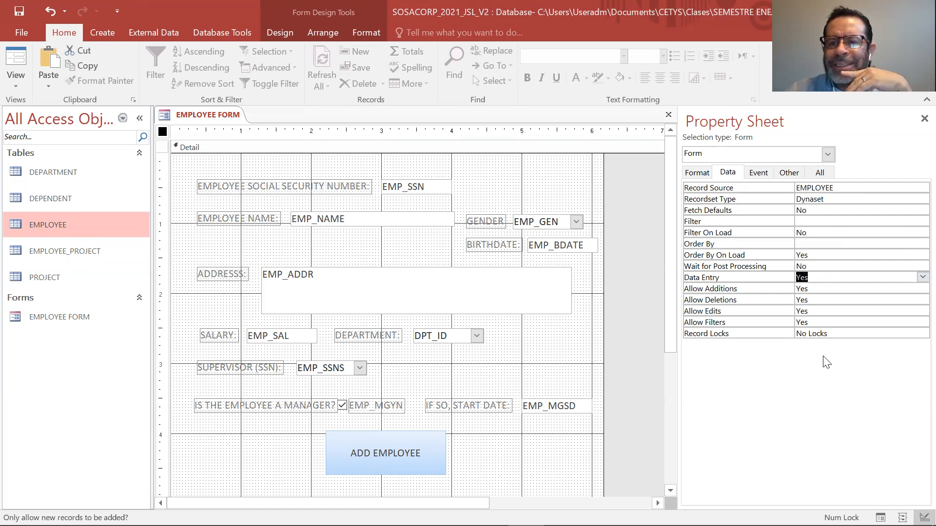
pyautogui.click(842, 289)
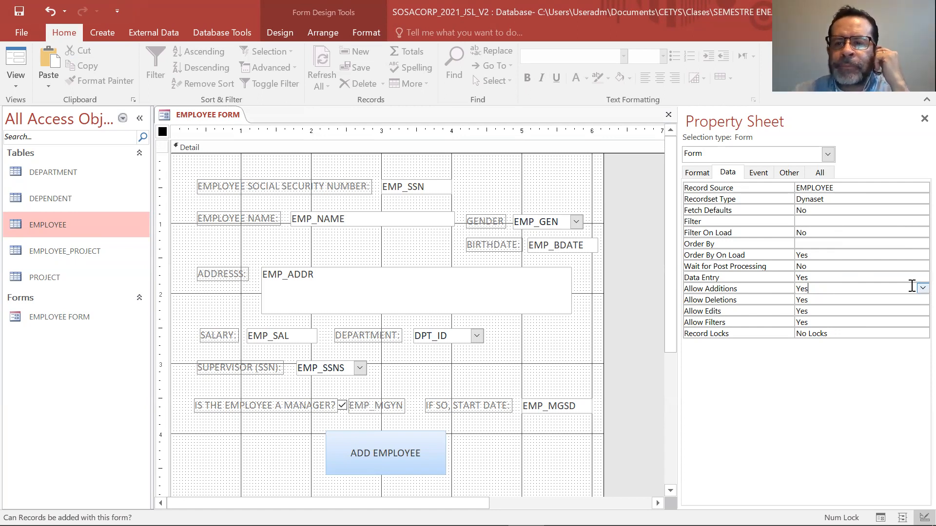
pyautogui.click(843, 312)
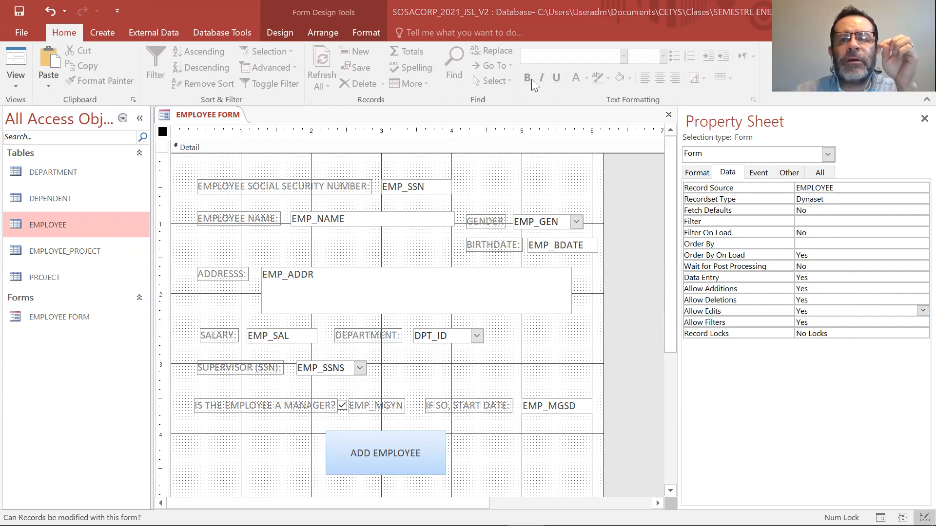
pyautogui.moveTo(698, 157)
pyautogui.mouseDown()
pyautogui.moveTo(650, 302)
pyautogui.moveTo(912, 359)
pyautogui.moveTo(934, 314)
pyautogui.mouseUp()
pyautogui.moveTo(917, 272)
pyautogui.mouseDown()
pyautogui.moveTo(901, 152)
pyautogui.moveTo(683, 160)
pyautogui.mouseUp()
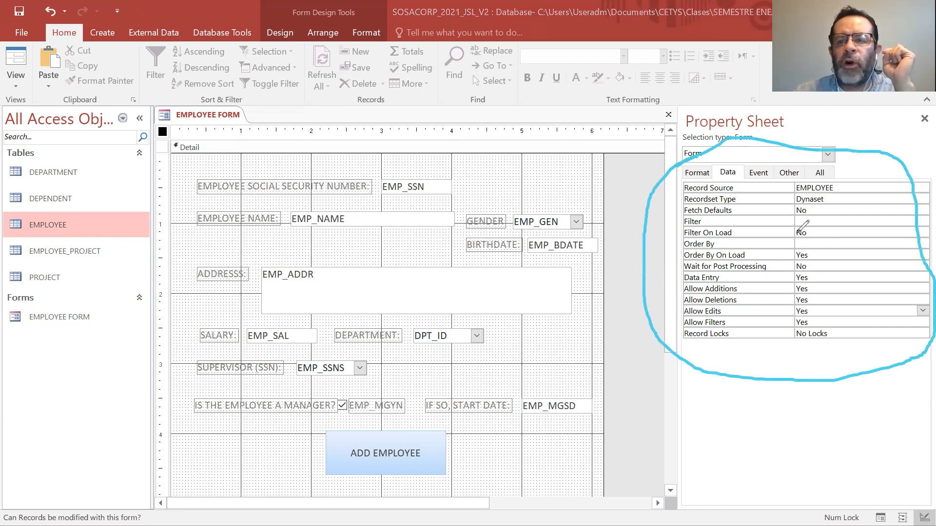
pyautogui.moveTo(859, 171)
pyautogui.mouseDown()
pyautogui.moveTo(861, 300)
pyautogui.moveTo(847, 318)
pyautogui.moveTo(854, 334)
pyautogui.mouseUp()
pyautogui.moveTo(848, 188)
pyautogui.mouseDown()
pyautogui.moveTo(859, 165)
pyautogui.moveTo(870, 183)
pyautogui.mouseUp()
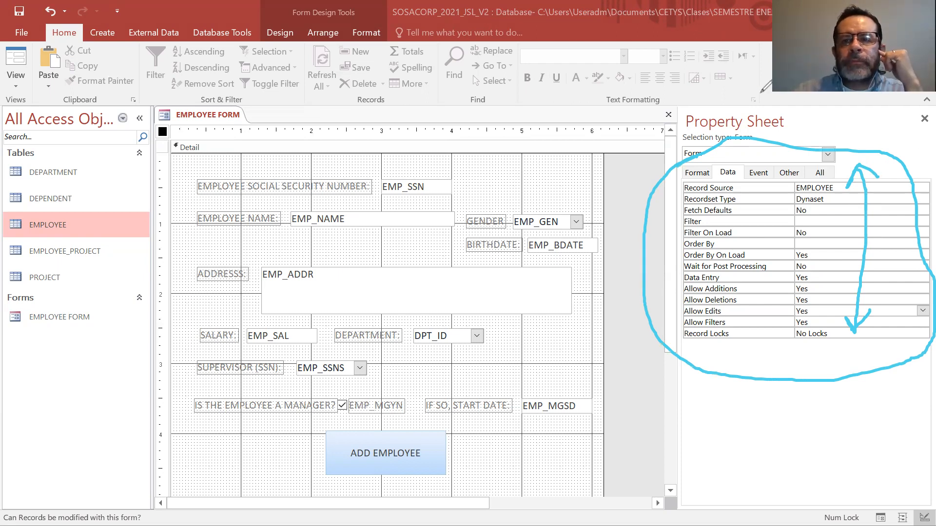
pyautogui.press('Escape')
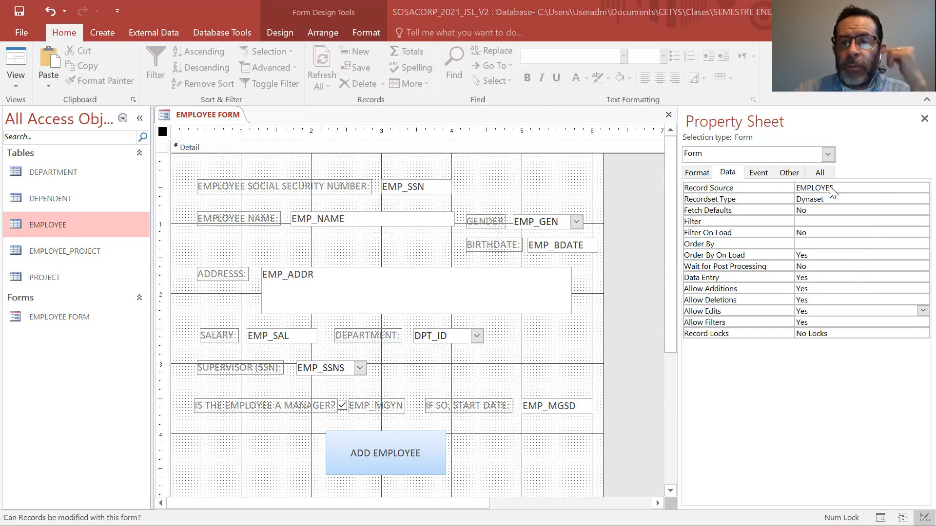
# Close the form's property sheet and display the EMPLOYEE FORM in Form View.
pyautogui.click(925, 119)
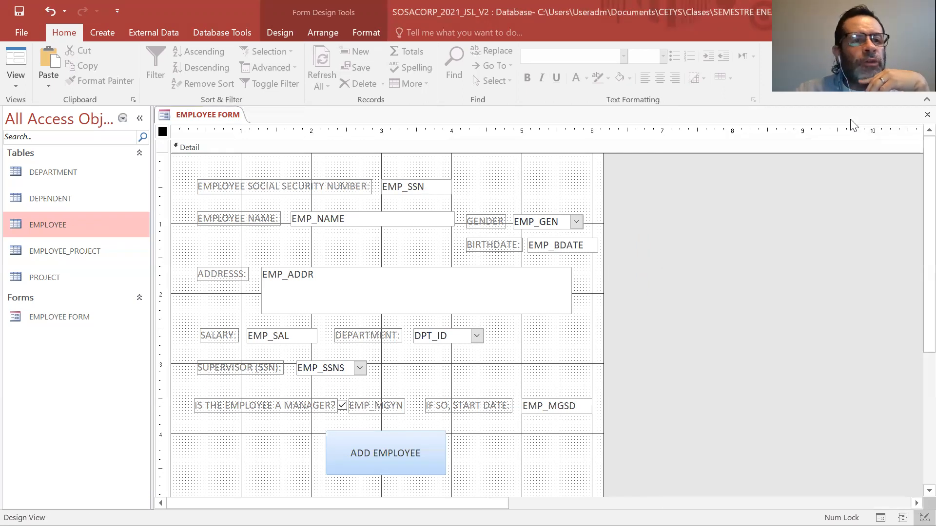
pyautogui.click(15, 81)
pyautogui.click(12, 104)
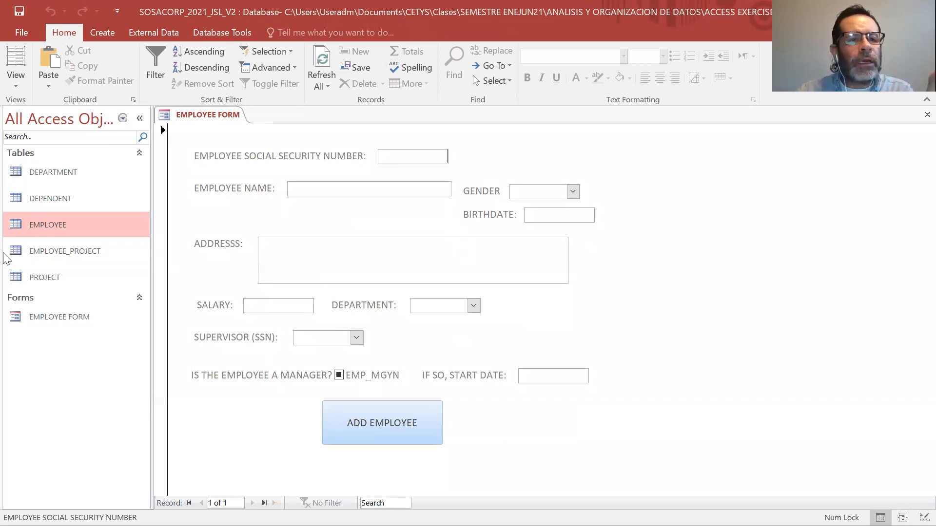
# Examine the last employee record in the EMPLOYEE table, then close the table to return to the form.
pyautogui.doubleClick(45, 219)
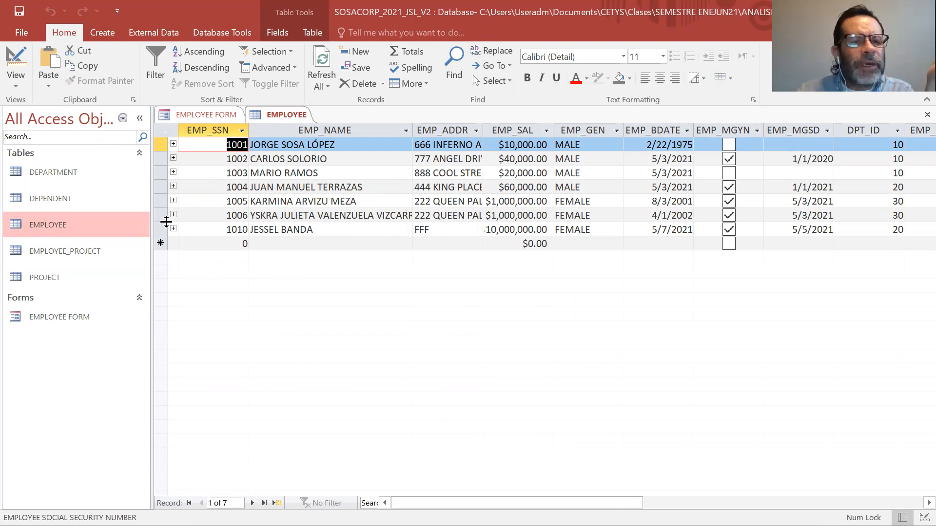
pyautogui.click(165, 230)
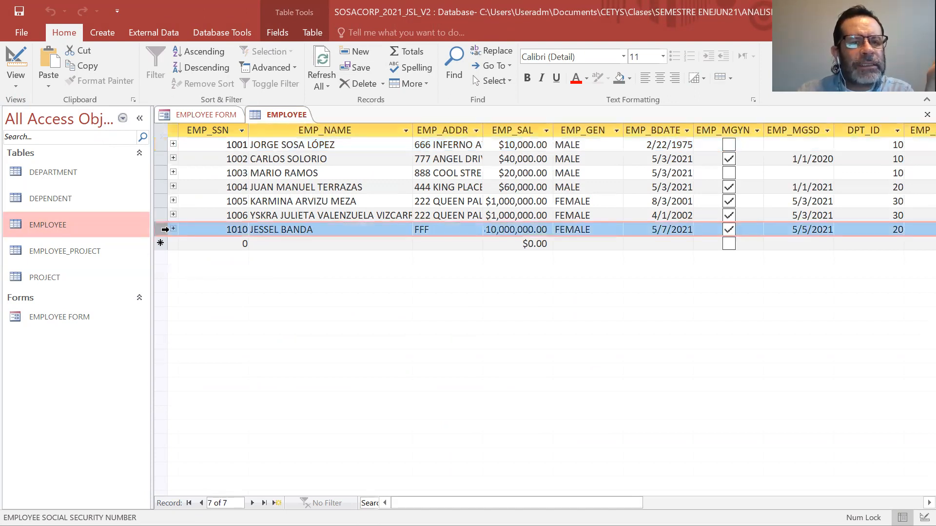
pyautogui.rightClick(165, 230)
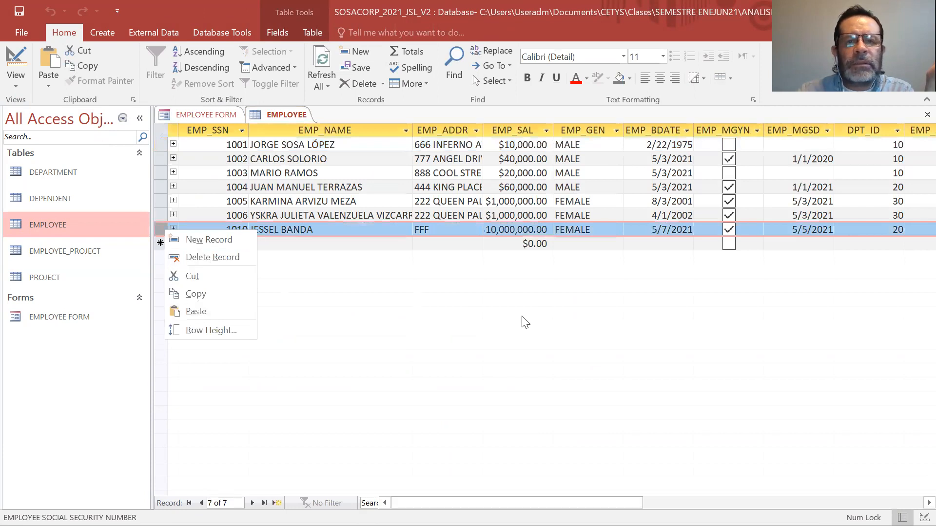
pyautogui.click(717, 276)
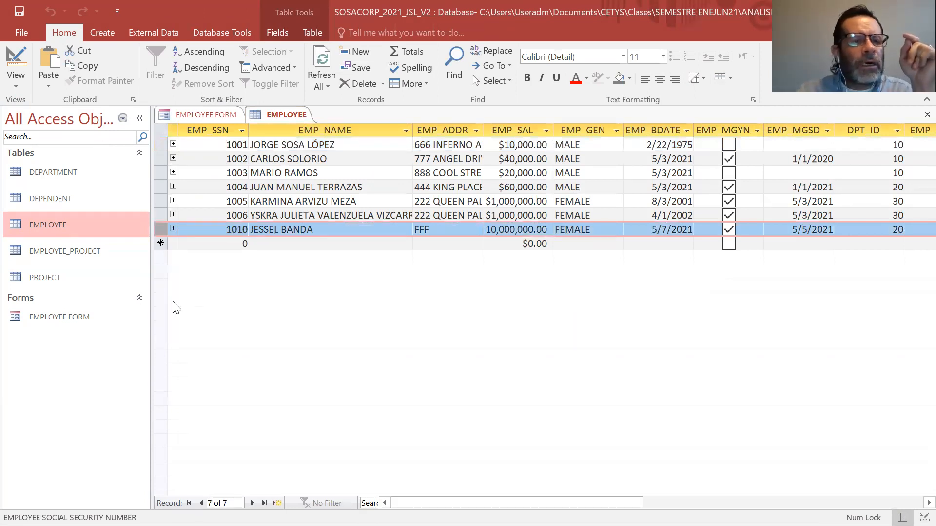
pyautogui.click(85, 315)
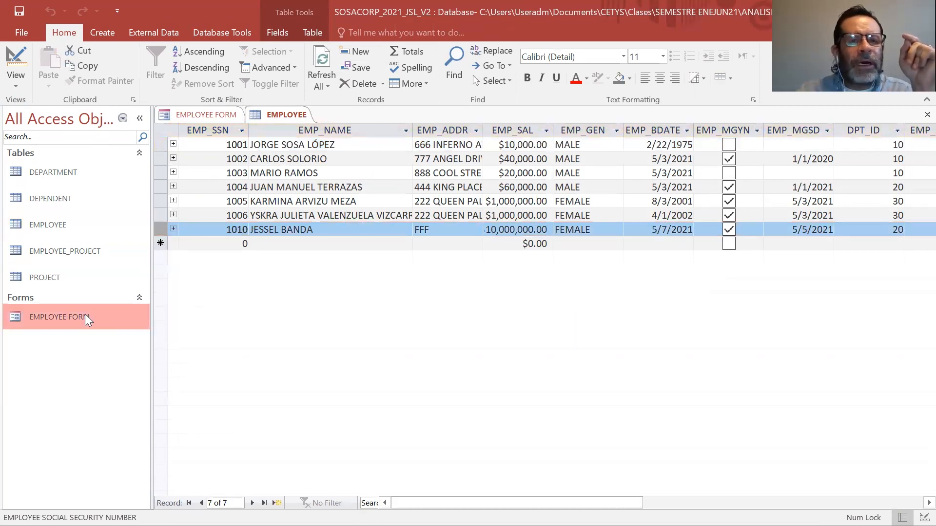
pyautogui.rightClick(279, 119)
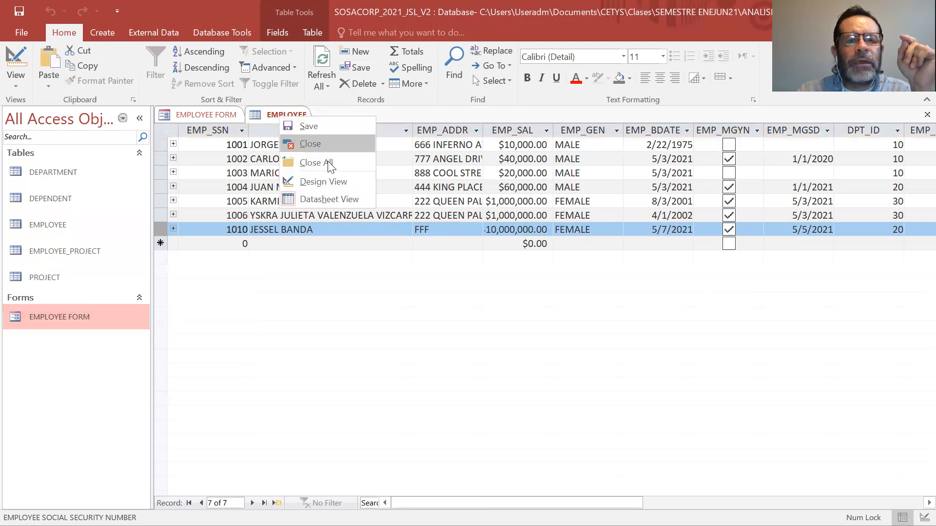
pyautogui.click(328, 144)
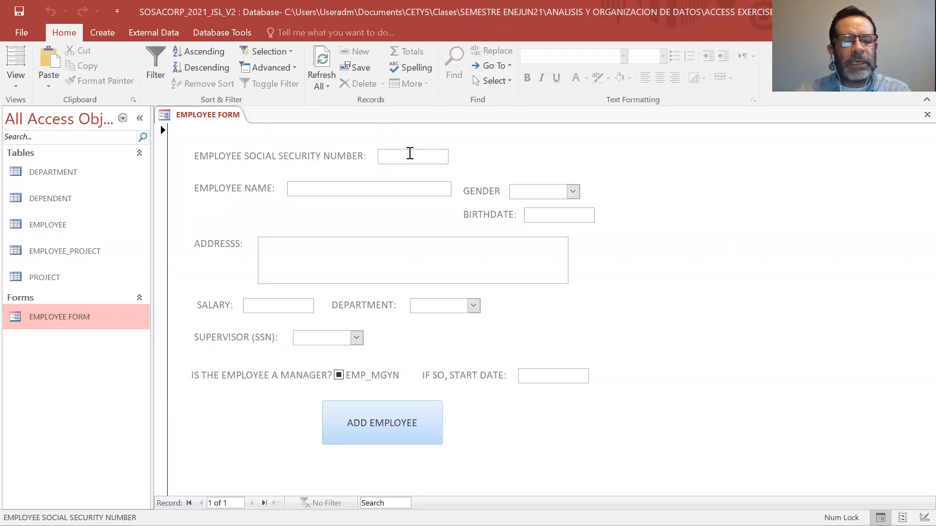
# Enter the new employee's social security number and full name in the employee form.
pyautogui.write('1010')
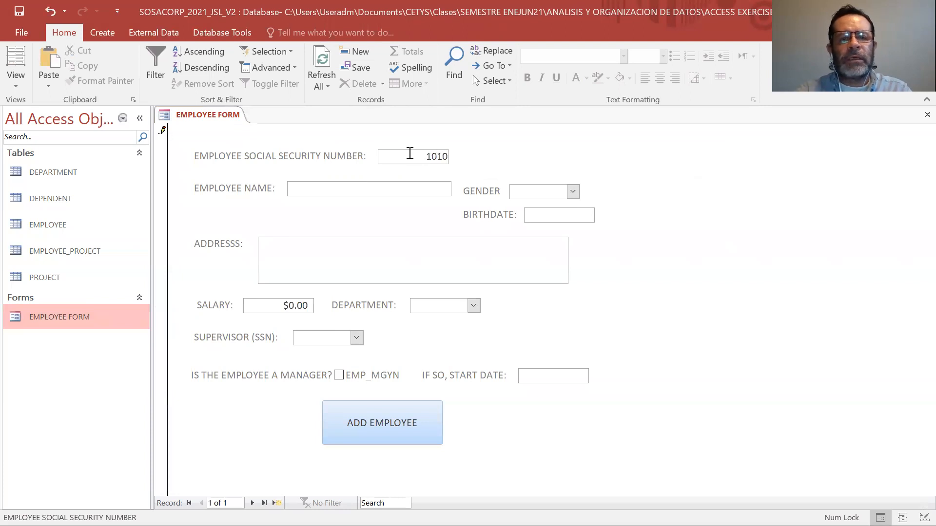
pyautogui.press('BackSpace')
pyautogui.write('1')
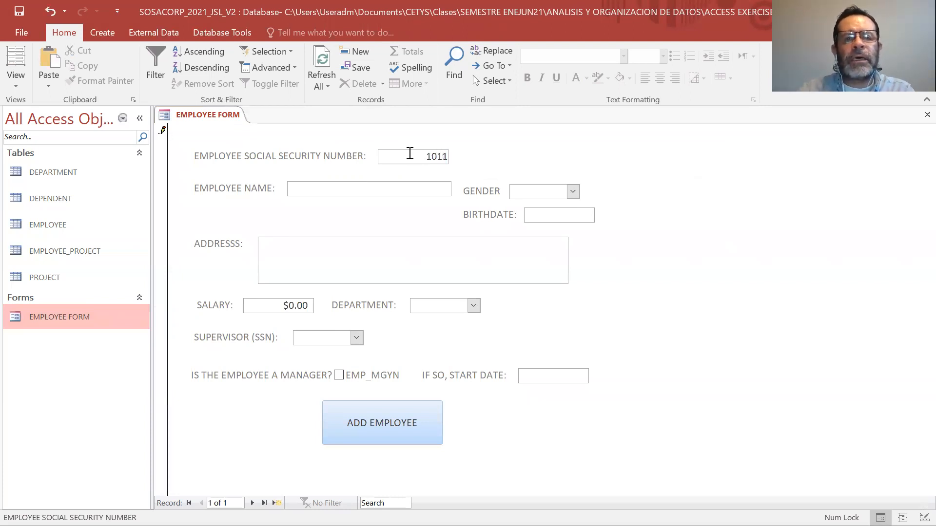
pyautogui.click(400, 188)
pyautogui.press('capslock')
pyautogui.write('AND')
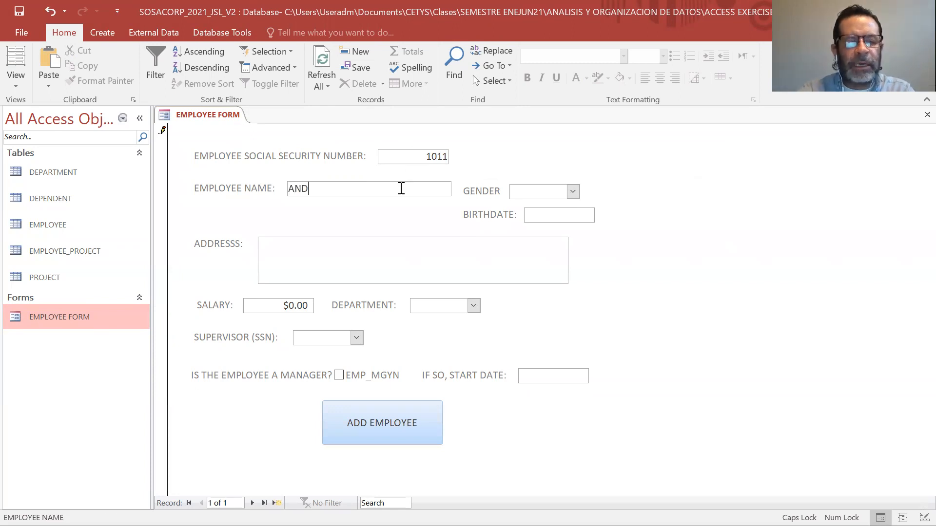
pyautogui.write('REA CAST')
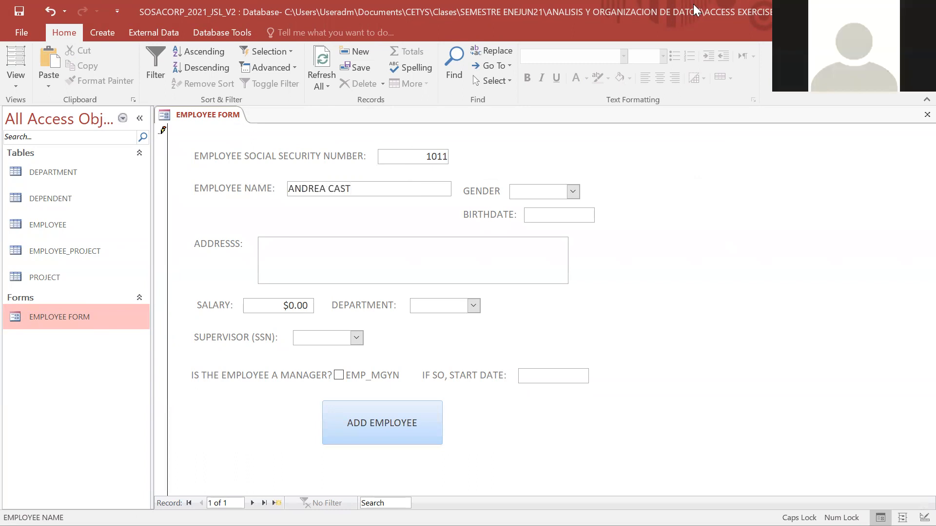
pyautogui.write('ELLANOS')
# Set the employee's gender to FEMALE and pick the birthdate from the previous month in the calendar.
pyautogui.click(573, 194)
pyautogui.click(563, 218)
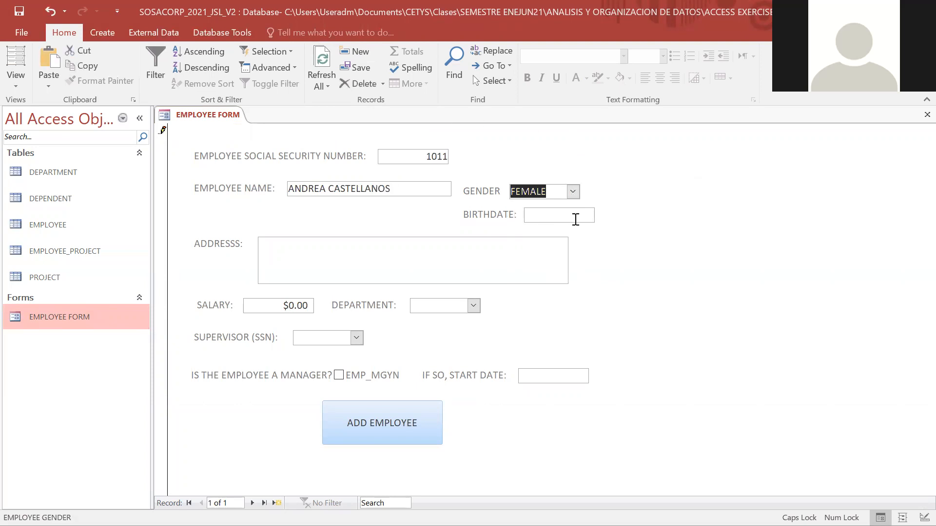
pyautogui.click(575, 219)
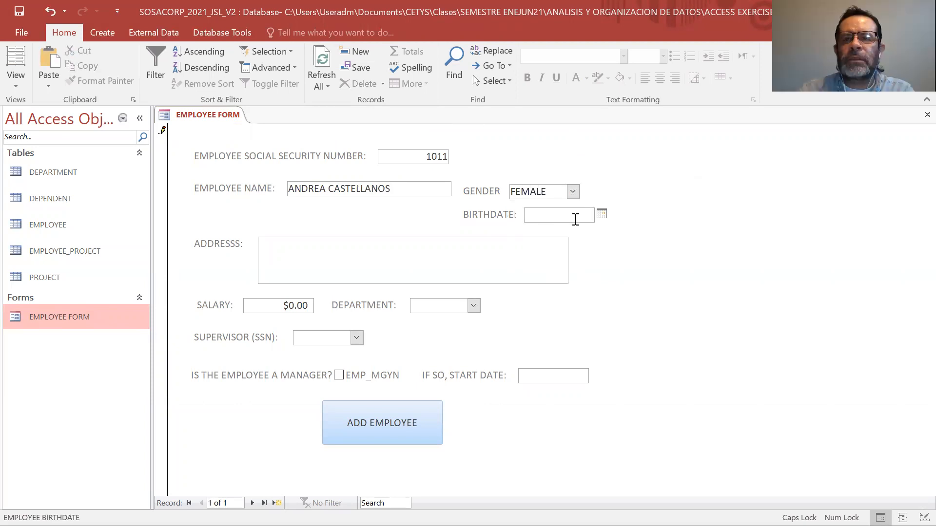
pyautogui.click(602, 215)
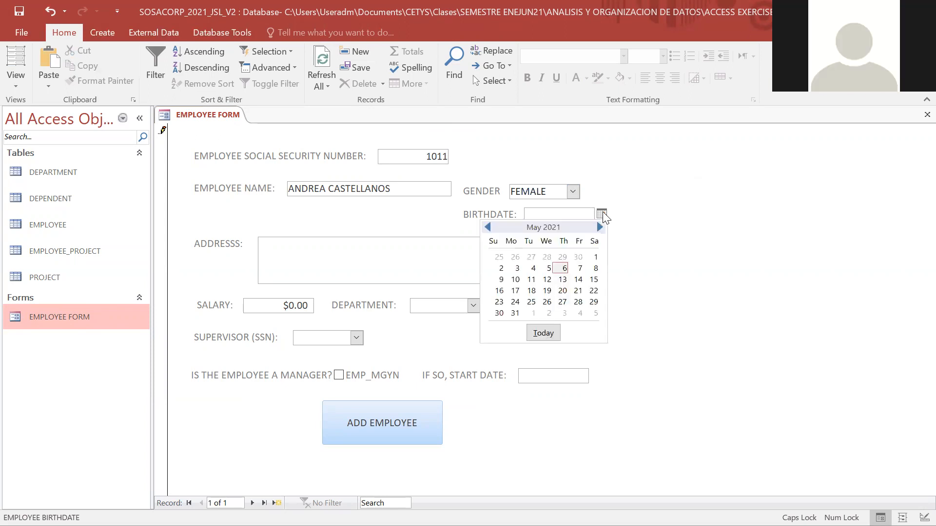
pyautogui.click(488, 227)
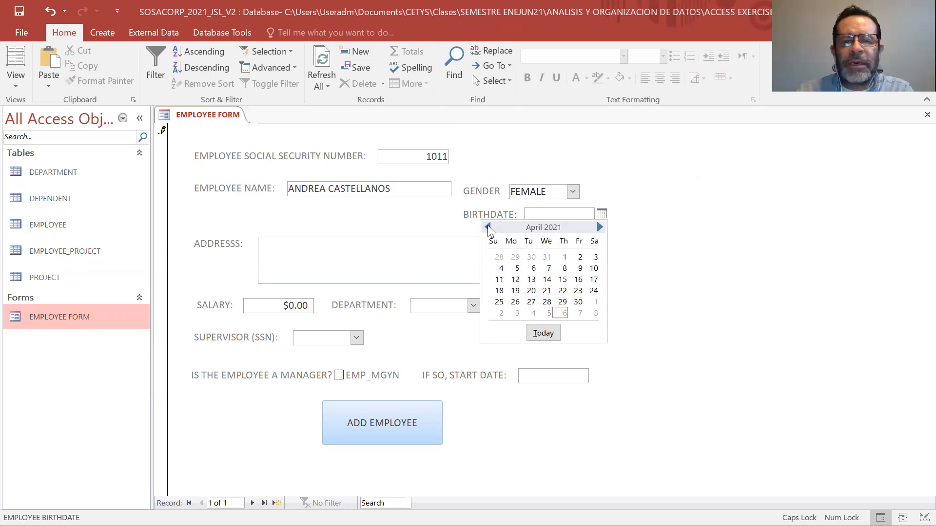
pyautogui.click(531, 280)
# Fill in the employee's street address in the form.
pyautogui.click(433, 265)
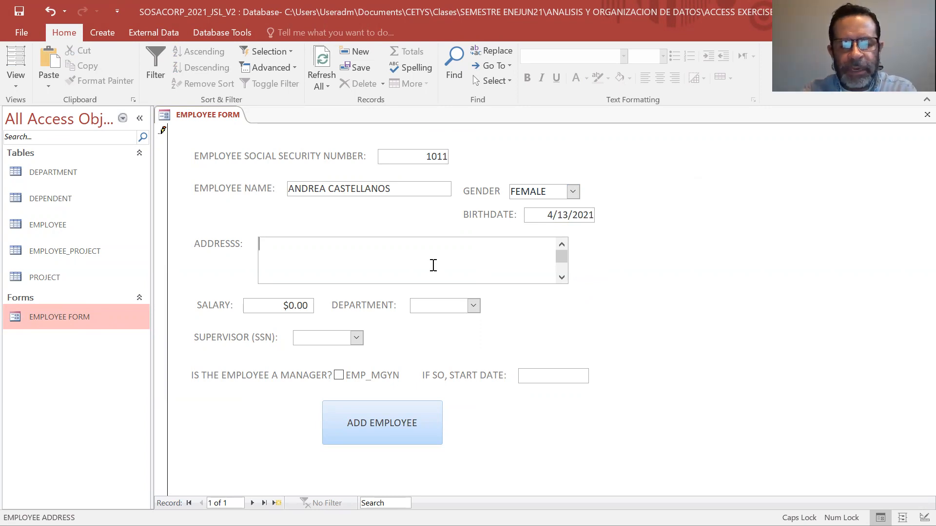
pyautogui.write('888')
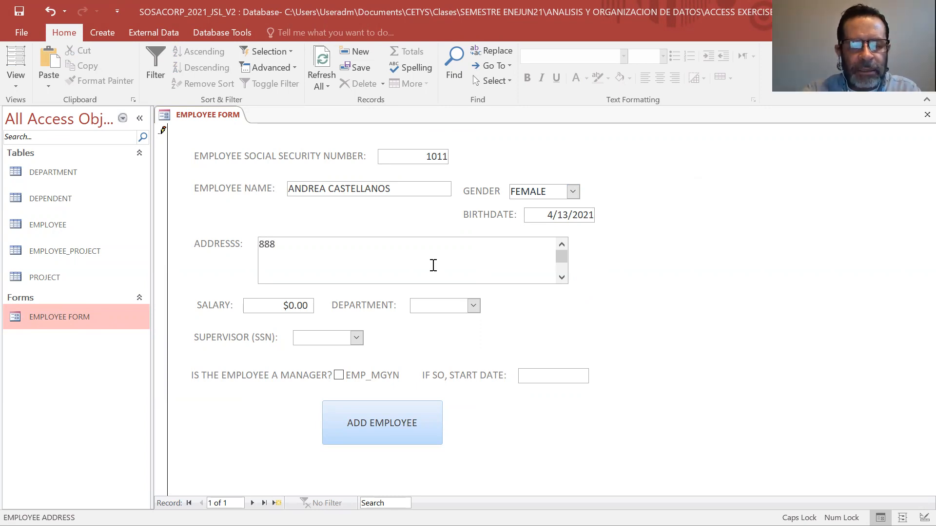
pyautogui.write('ROYAL PALAC')
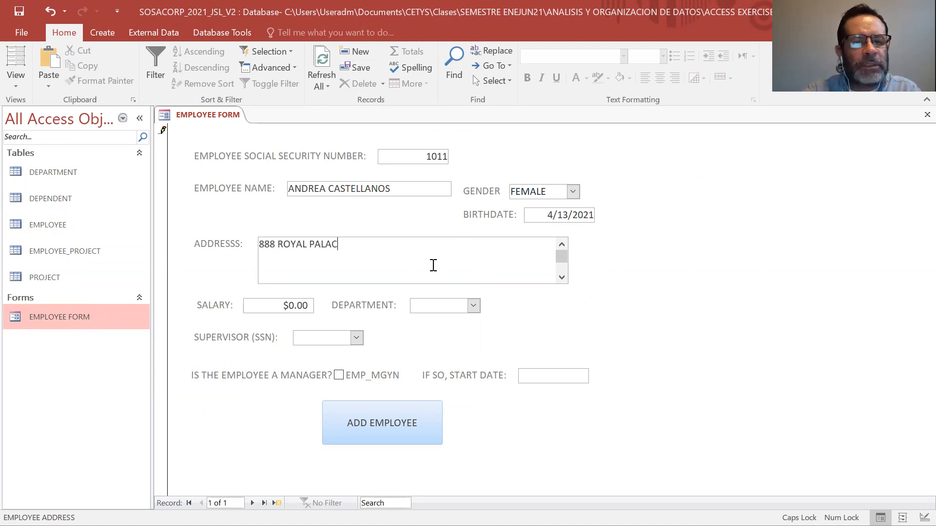
pyautogui.write('E')
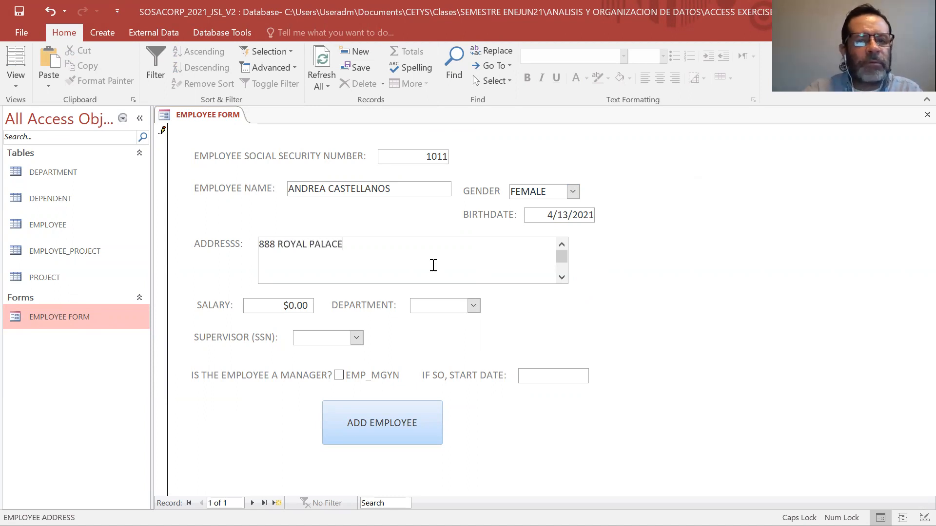
# Set the employee's salary to $20000000.00.
pyautogui.click(297, 308)
pyautogui.write('5')
pyautogui.press('BackSpace')
pyautogui.press('BackSpace')
pyautogui.press('BackSpace')
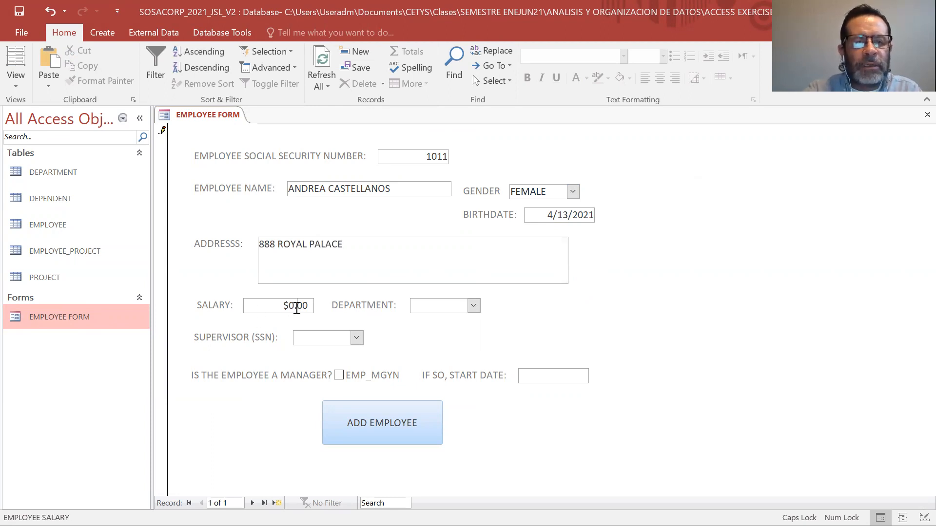
pyautogui.write('1')
pyautogui.press('BackSpace')
pyautogui.write('200000000')
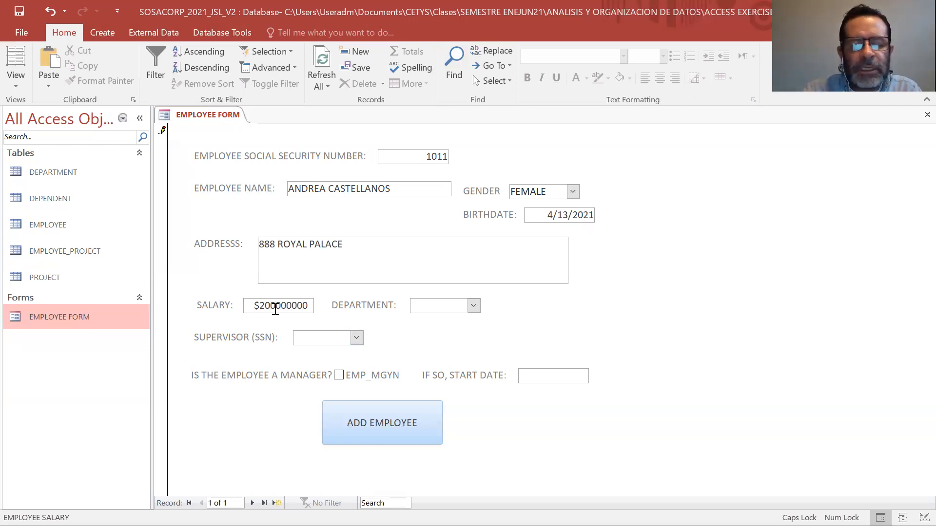
pyautogui.press('BackSpace')
pyautogui.press('BackSpace')
pyautogui.press('BackSpace')
pyautogui.press('BackSpace')
pyautogui.press('BackSpace')
pyautogui.press('BackSpace')
pyautogui.press('BackSpace')
pyautogui.press('BackSpace')
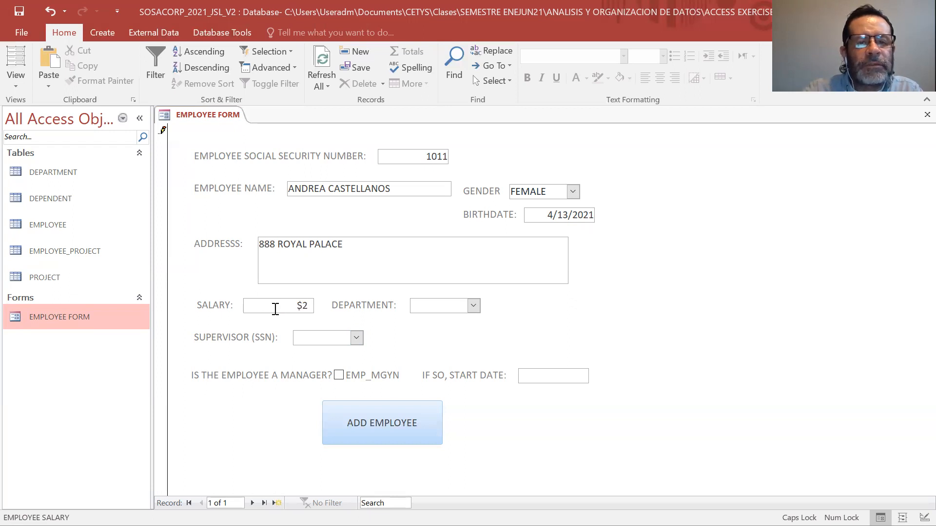
pyautogui.write('000000')
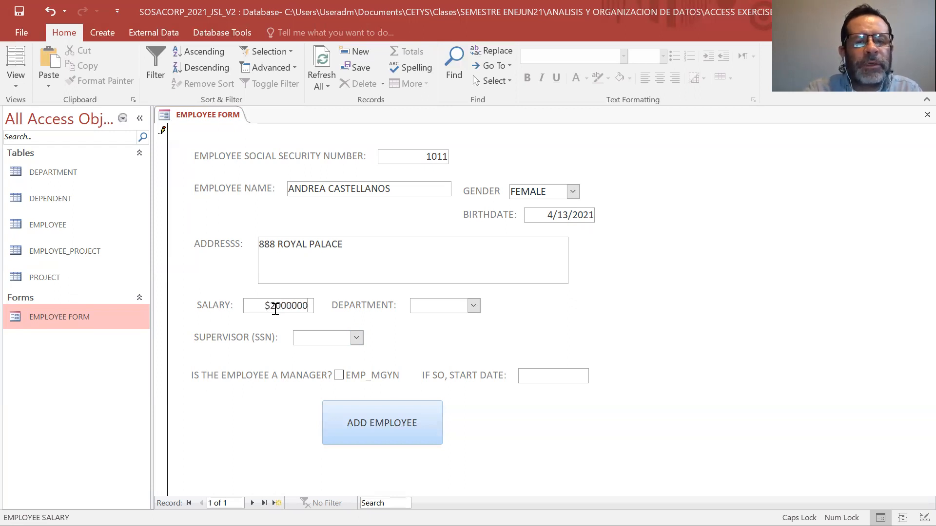
pyautogui.write('0')
pyautogui.write('.00')
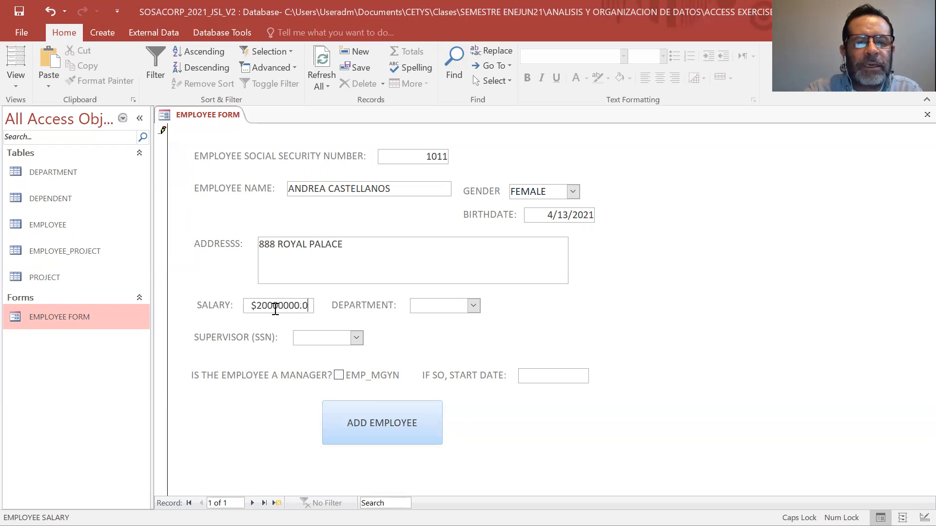
# Assign the employee to department 20 and choose the second listed social security number as supervisor.
pyautogui.click(471, 307)
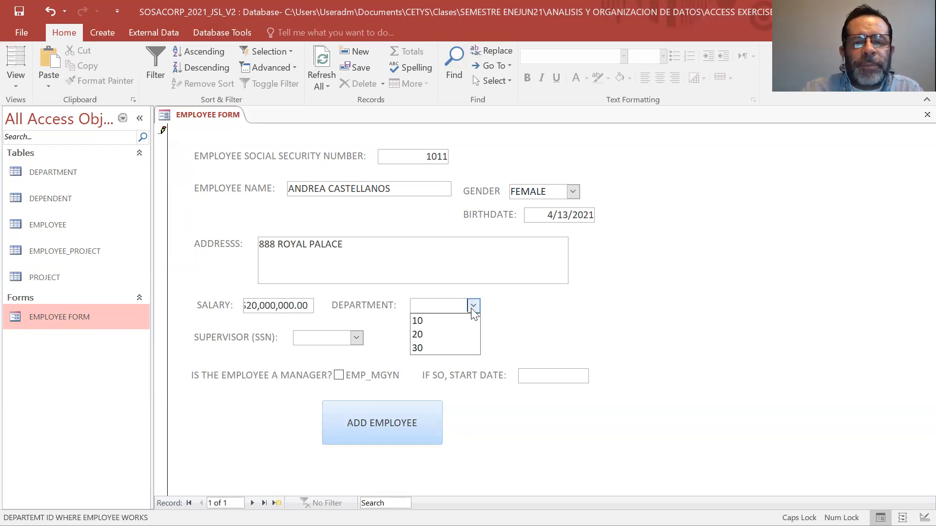
pyautogui.click(455, 335)
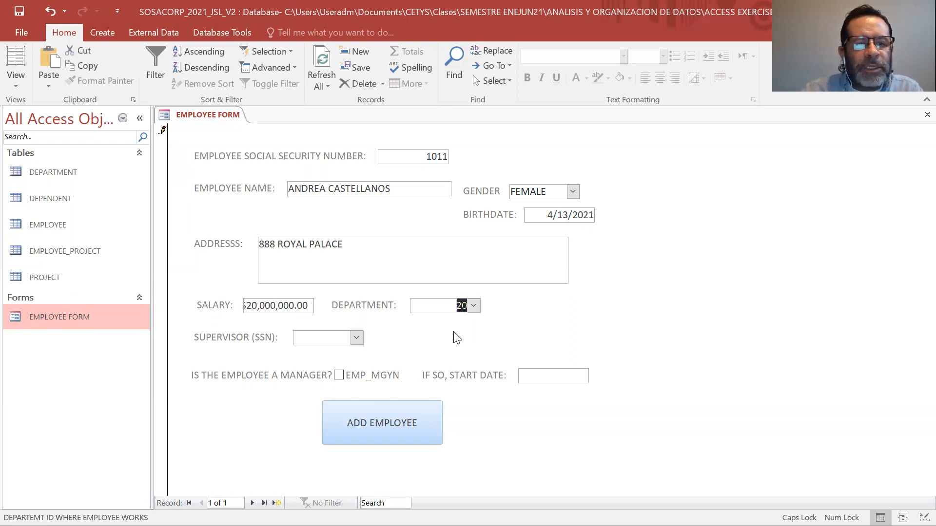
pyautogui.click(356, 338)
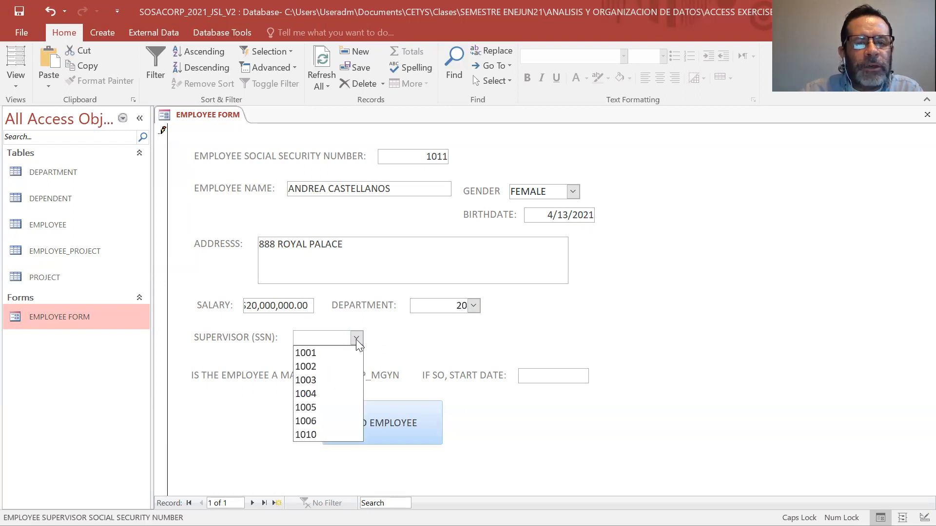
pyautogui.click(333, 367)
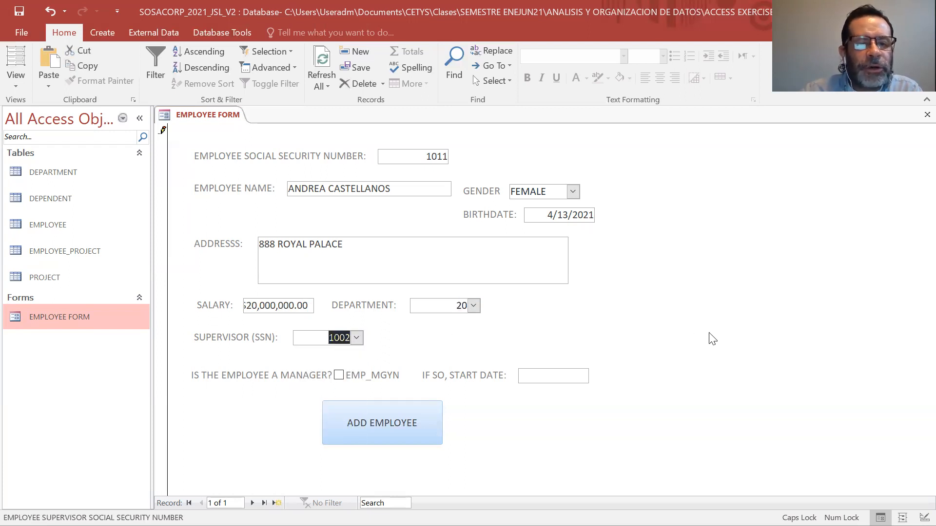
# Mark the employee as a manager with start date 5/5/2021 and add the employee record.
pyautogui.click(338, 375)
pyautogui.click(568, 376)
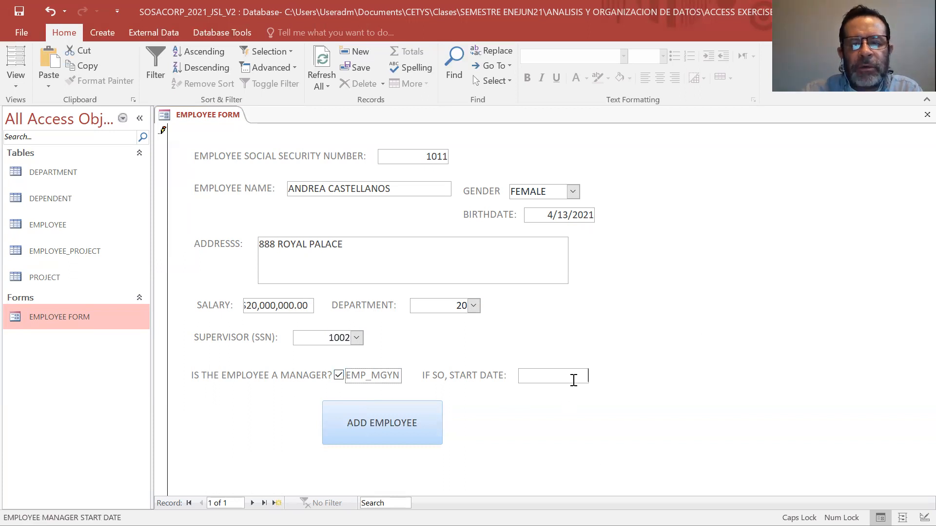
pyautogui.click(596, 376)
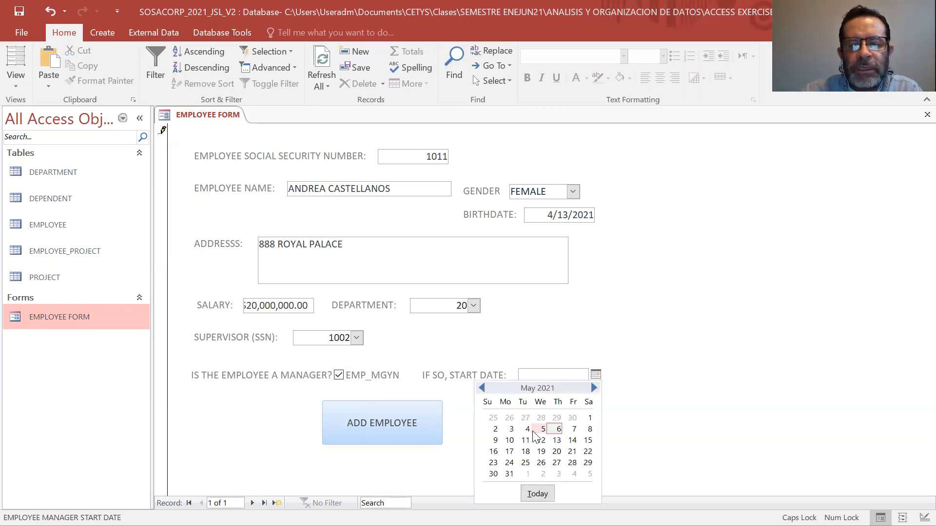
pyautogui.click(533, 430)
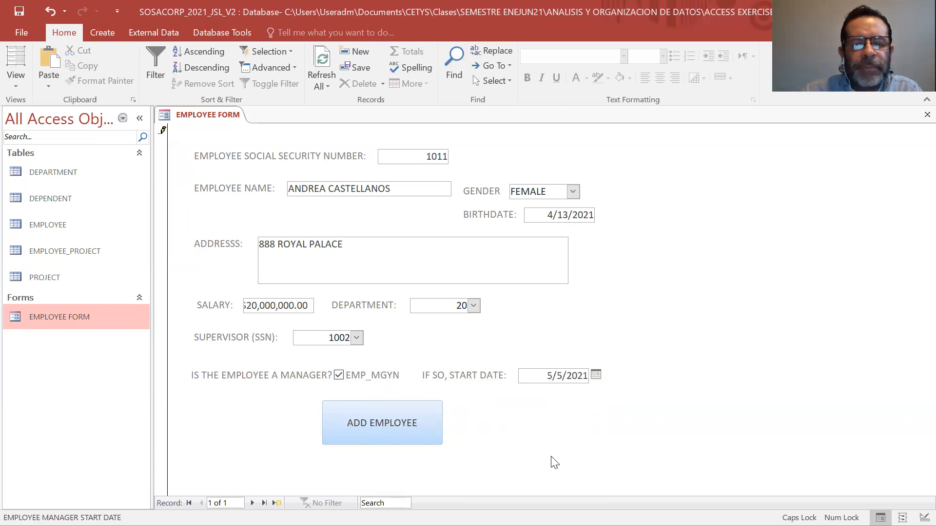
pyautogui.click(373, 424)
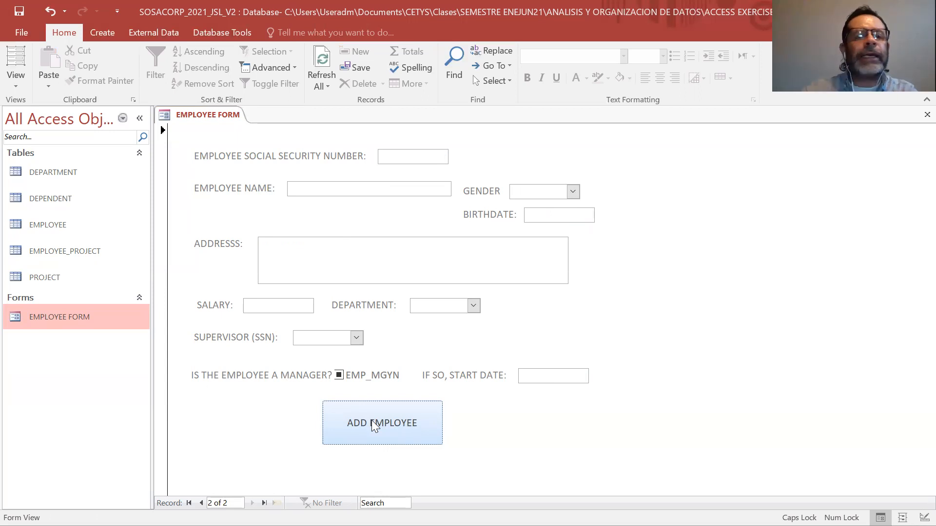
# Check the EMPLOYEE table for the newly added record, then close the table to return to the form.
pyautogui.doubleClick(47, 228)
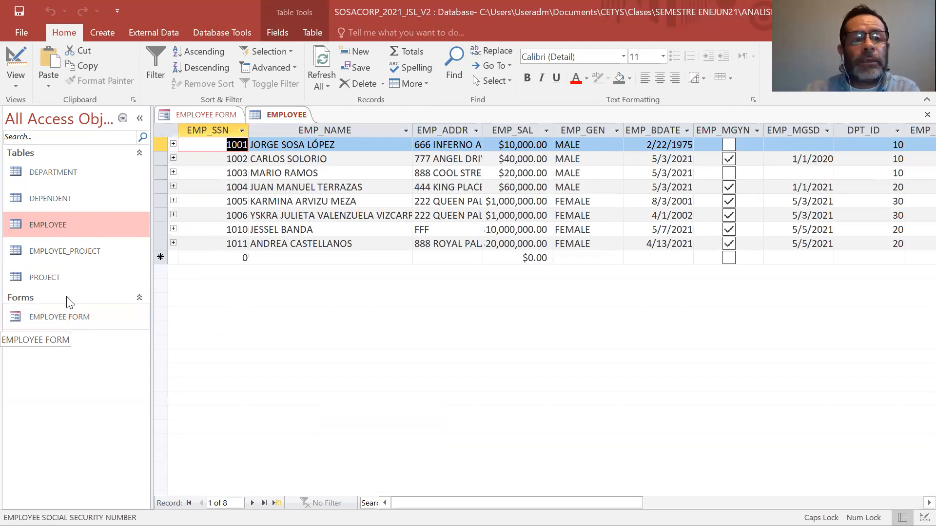
pyautogui.rightClick(284, 115)
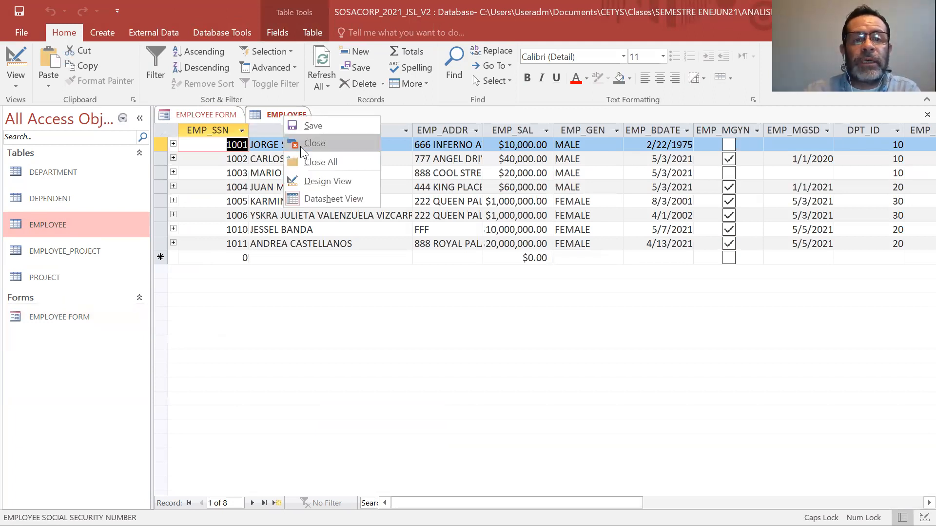
pyautogui.click(300, 146)
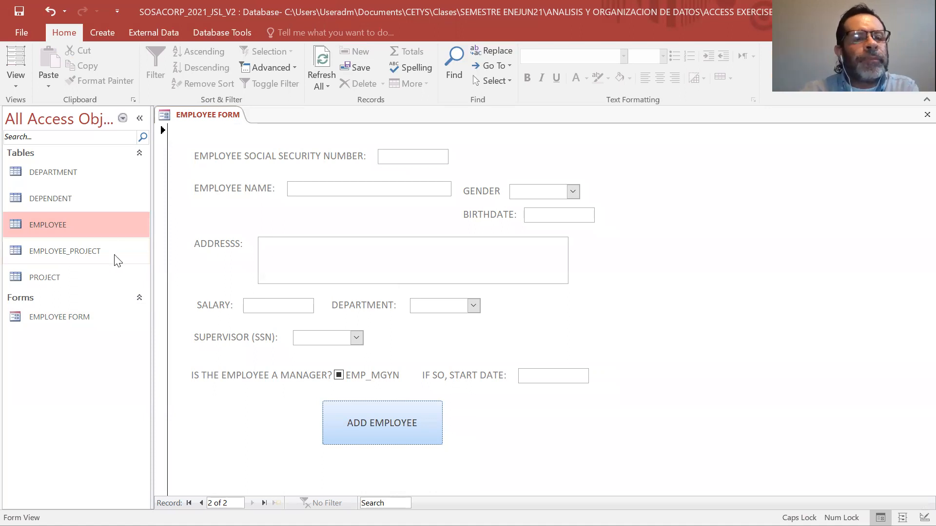
pyautogui.doubleClick(54, 225)
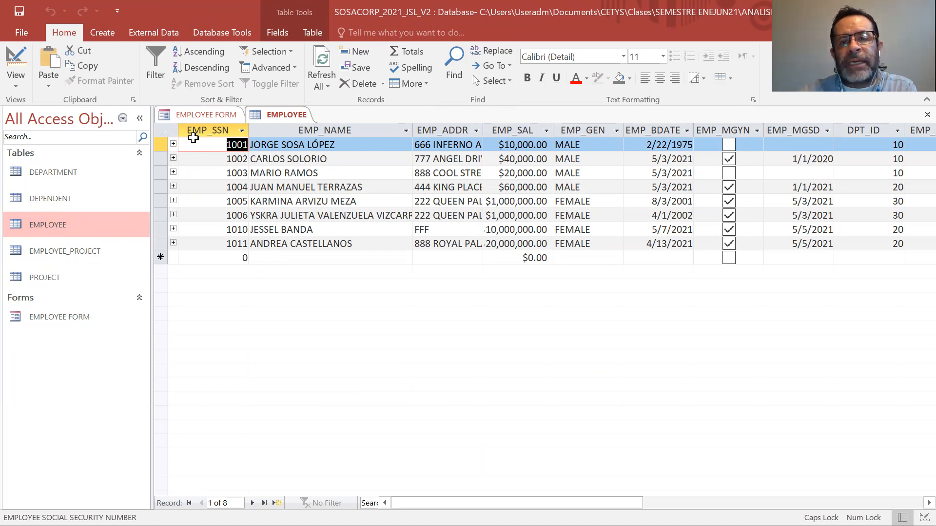
pyautogui.rightClick(290, 115)
pyautogui.click(304, 143)
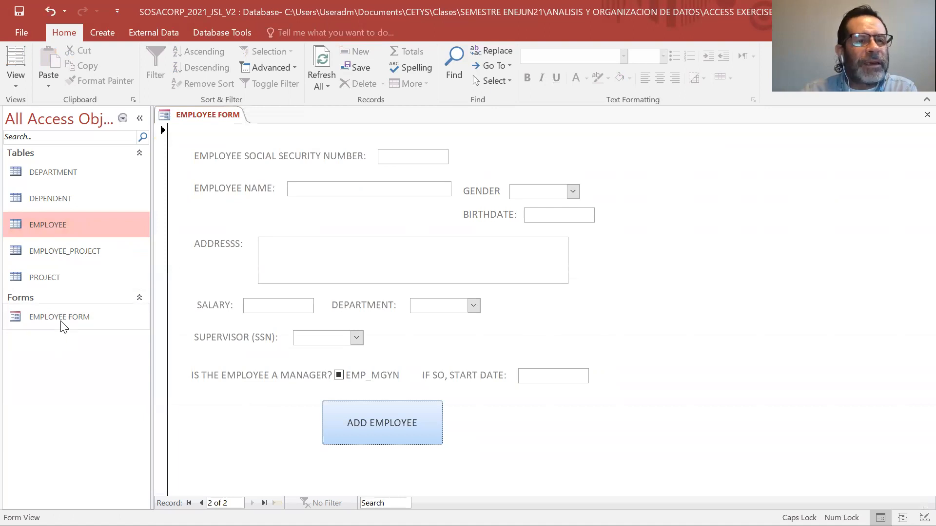
# Switch the EMPLOYEE FORM to Design View and set the form's Fetch Defaults property to Yes.
pyautogui.click(15, 76)
pyautogui.click(27, 168)
pyautogui.rightClick(635, 215)
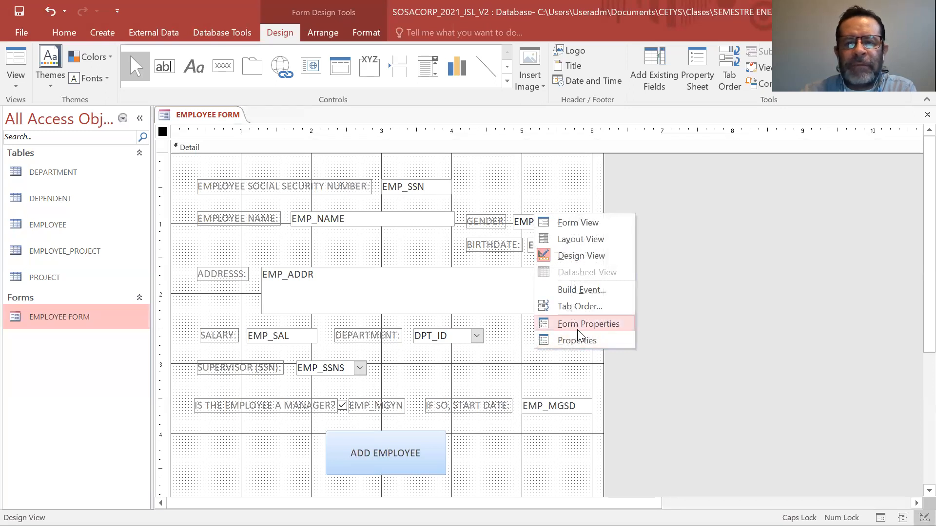
pyautogui.click(580, 324)
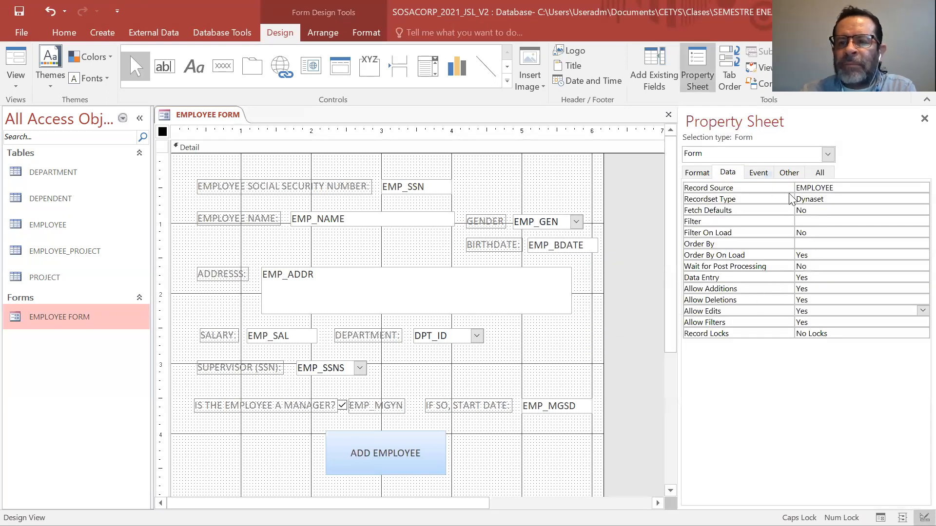
pyautogui.click(817, 211)
pyautogui.click(922, 210)
pyautogui.click(903, 220)
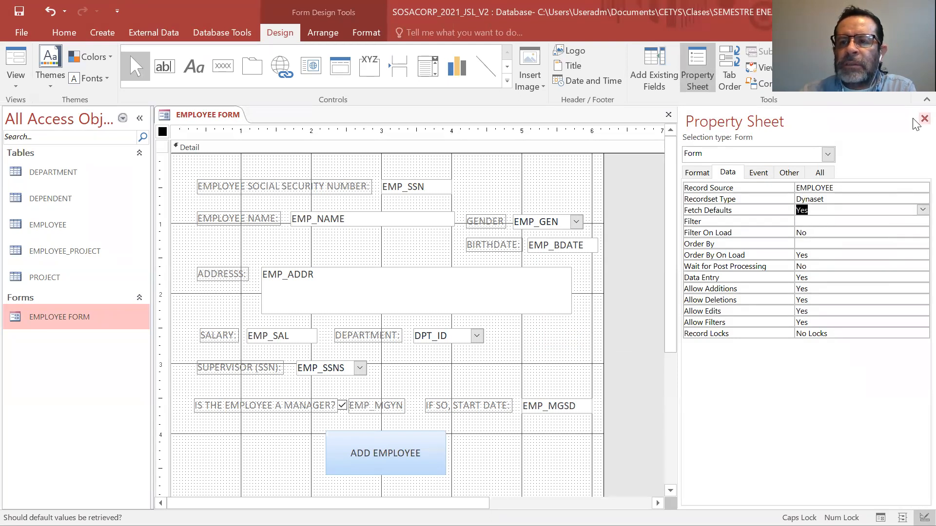
# Set the form's Data Entry property to No and close the property sheet.
pyautogui.click(838, 279)
pyautogui.click(922, 277)
pyautogui.click(873, 300)
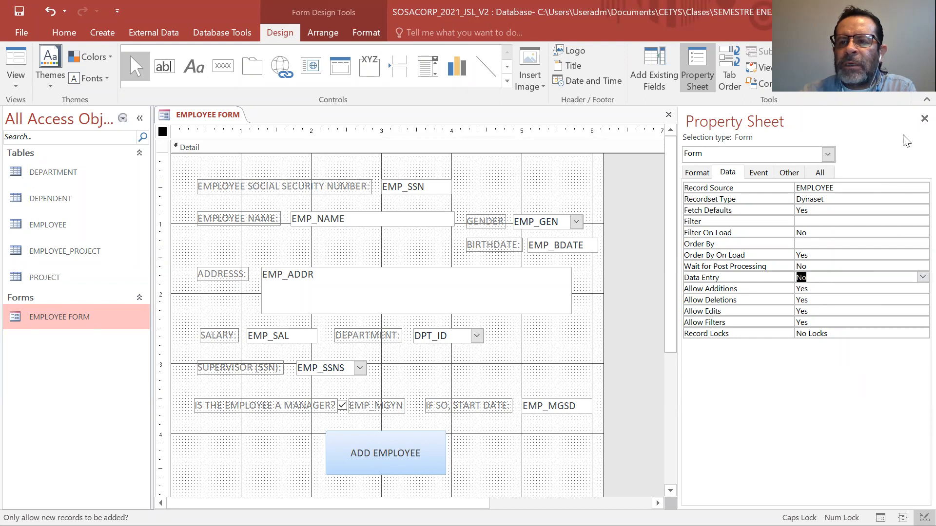
pyautogui.click(924, 118)
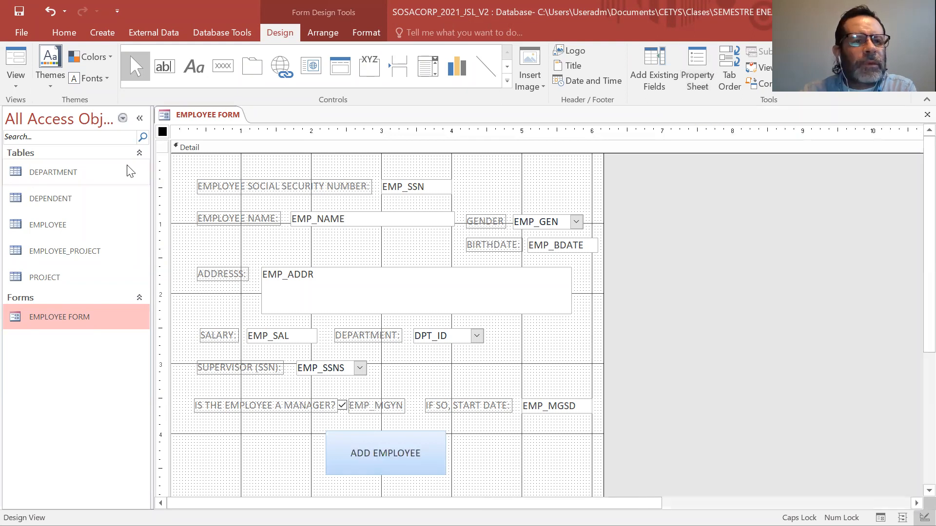
# Open the EMPLOYEE FORM in Form View, overwrite the first record's social security number and try to add the employee.
pyautogui.doubleClick(74, 321)
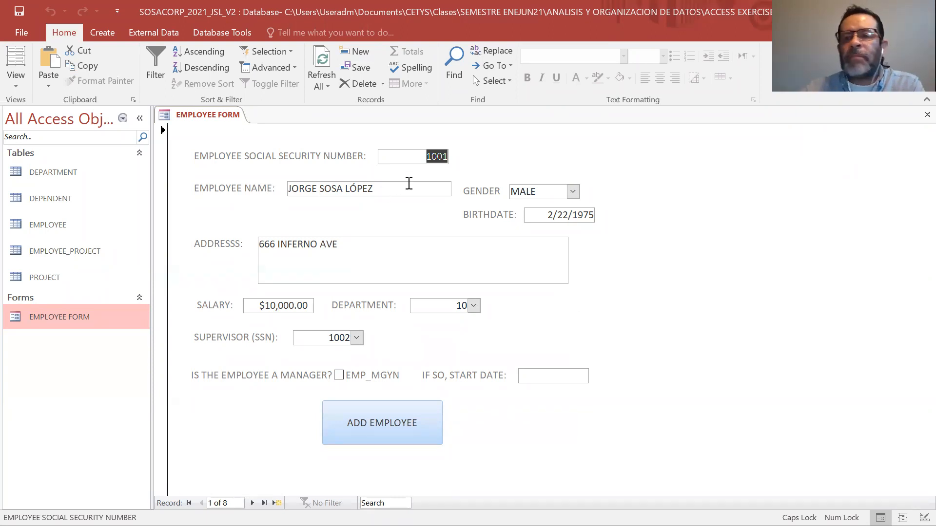
pyautogui.write('70')
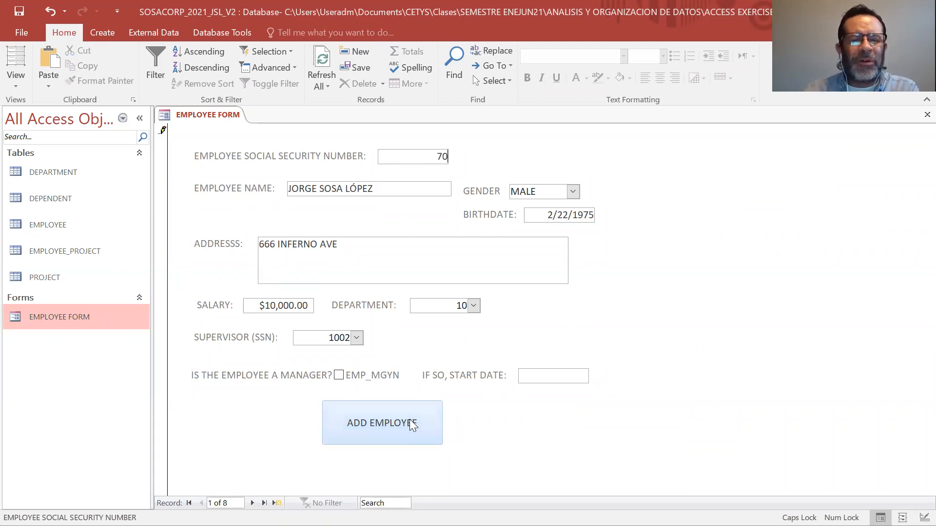
pyautogui.click(386, 428)
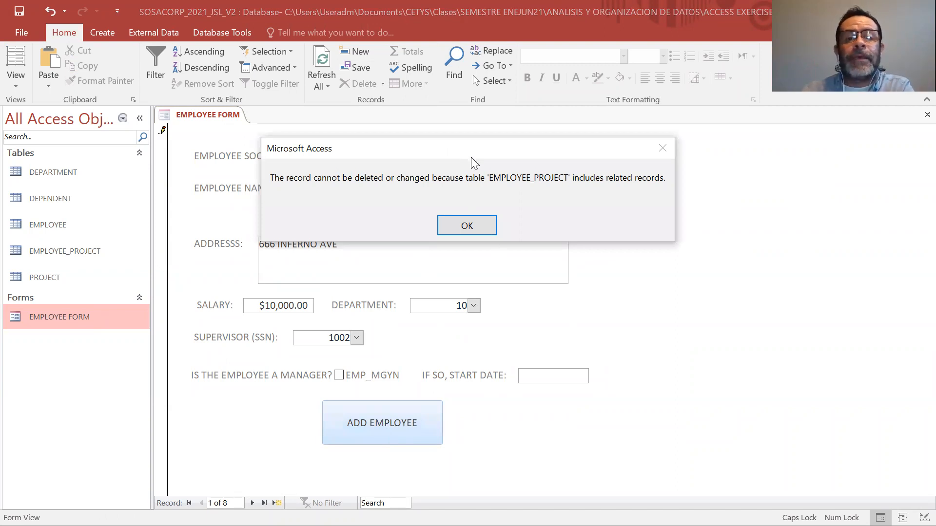
pyautogui.moveTo(471, 157); pyautogui.dragTo(679, 266)
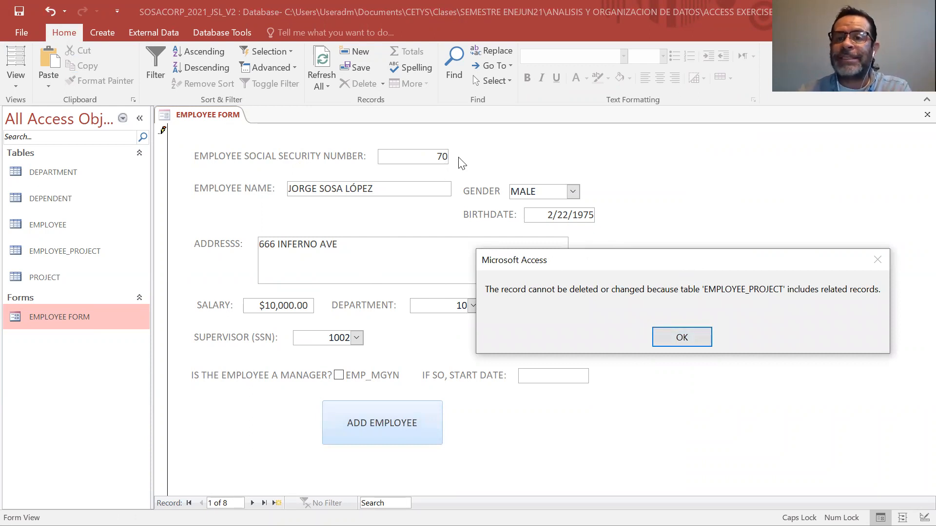
pyautogui.click(682, 338)
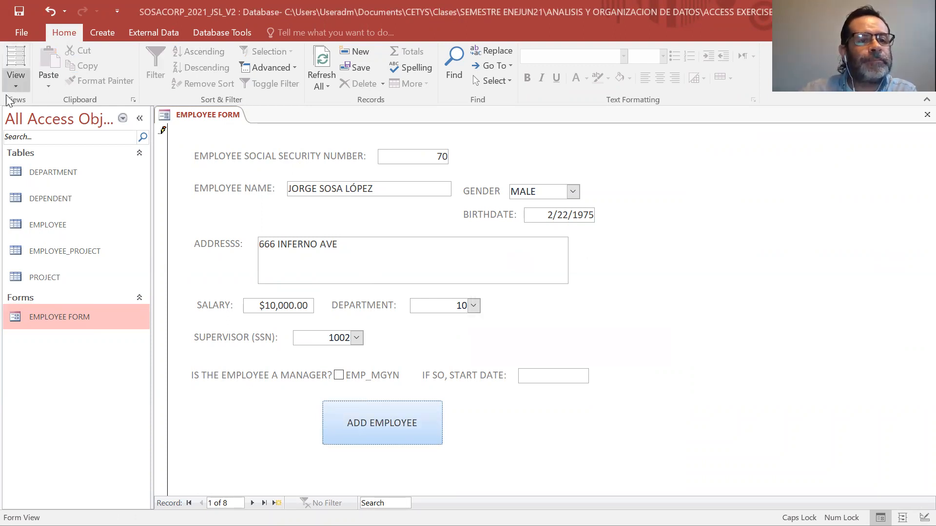
# Examine the EMPLOYEE, EMPLOYEE_PROJECT, PROJECT and DEPENDENT tables for records related to the employee, closing the tables when finished.
pyautogui.doubleClick(44, 226)
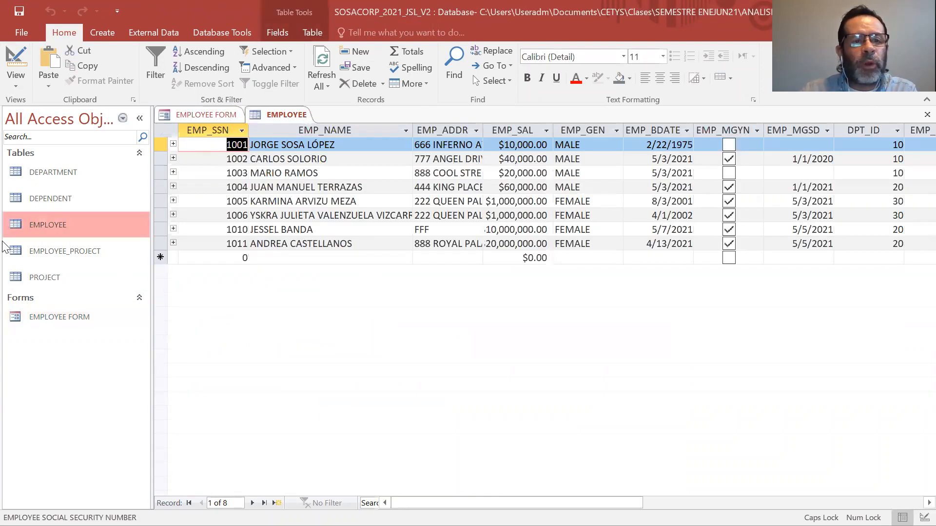
pyautogui.click(24, 257)
pyautogui.doubleClick(24, 255)
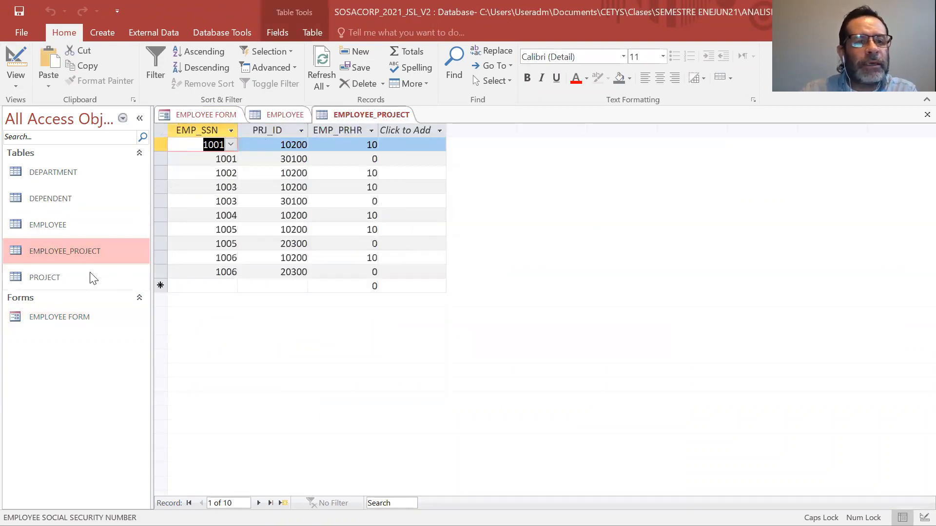
pyautogui.click(92, 274)
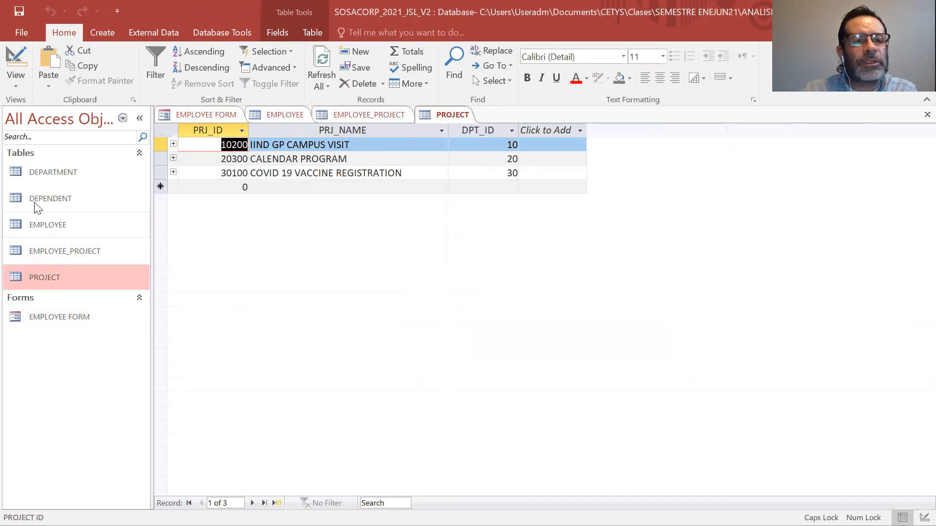
pyautogui.doubleClick(53, 222)
pyautogui.doubleClick(84, 249)
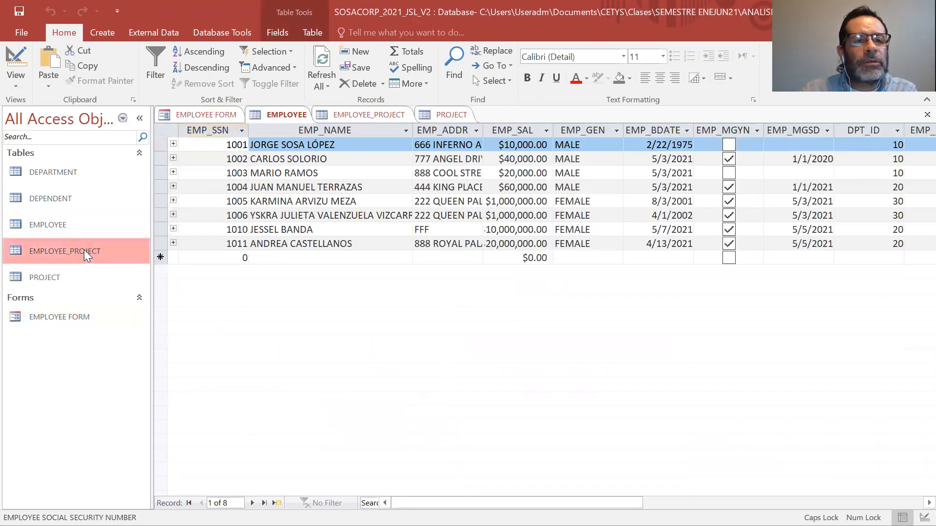
pyautogui.doubleClick(62, 195)
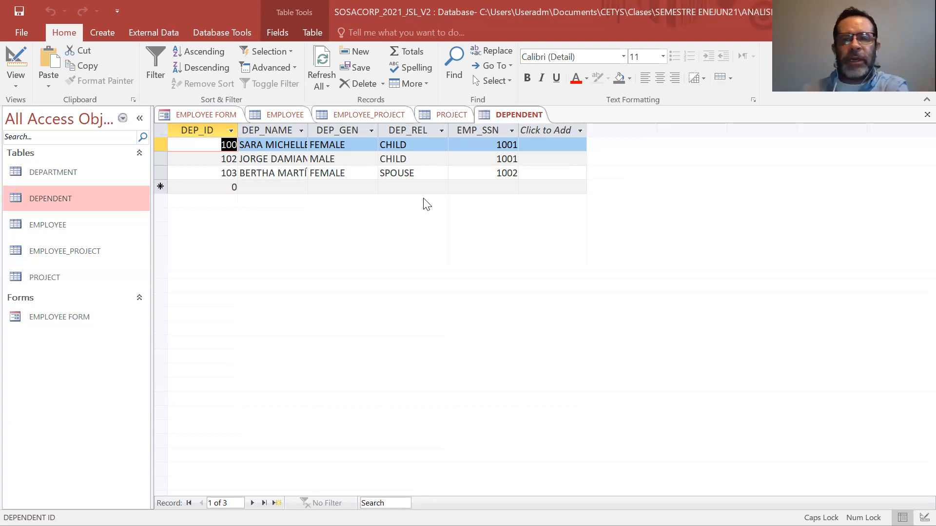
pyautogui.rightClick(530, 112)
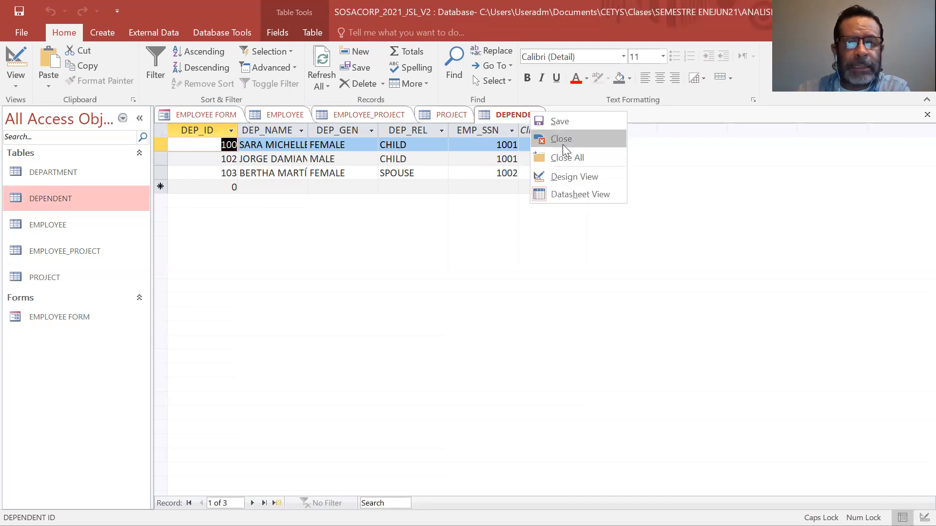
pyautogui.click(563, 143)
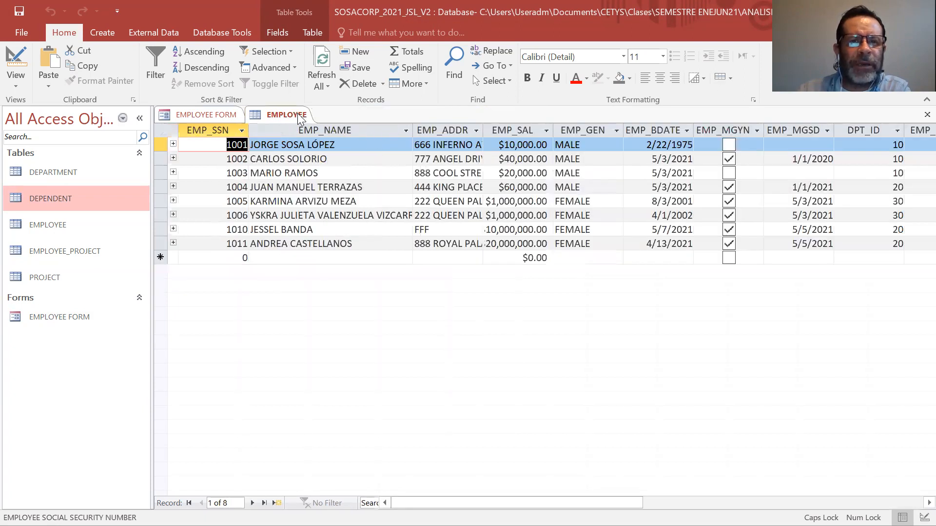
pyautogui.rightClick(297, 114)
pyautogui.click(315, 143)
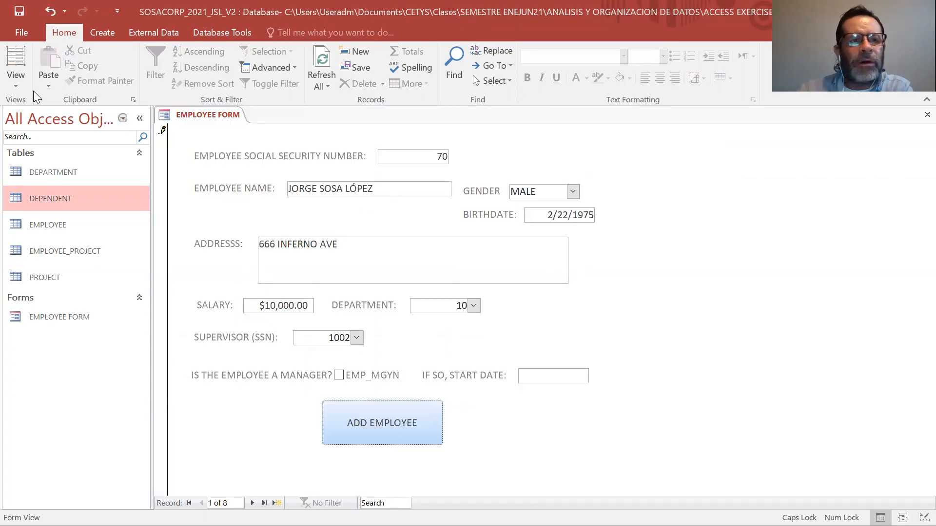
# Try to switch the EMPLOYEE FORM to Design View with the social security number edit still pending.
pyautogui.click(13, 79)
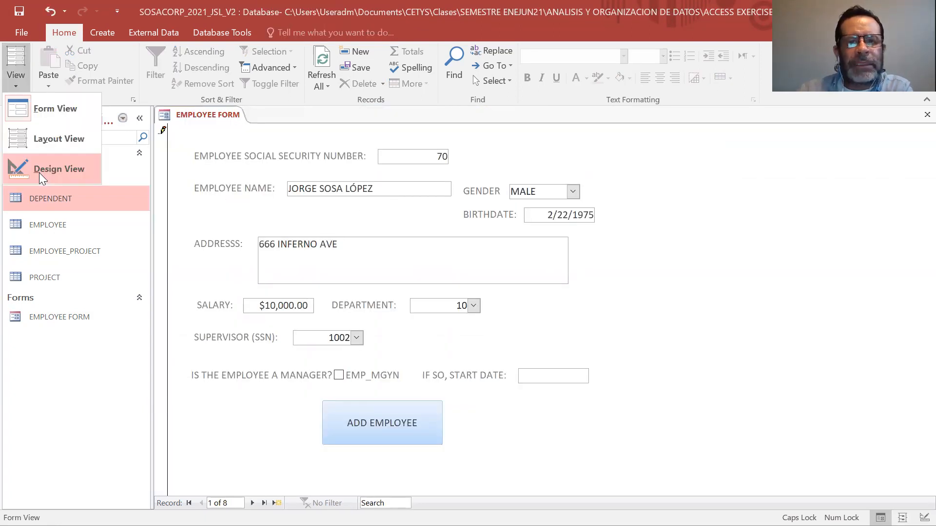
pyautogui.click(39, 172)
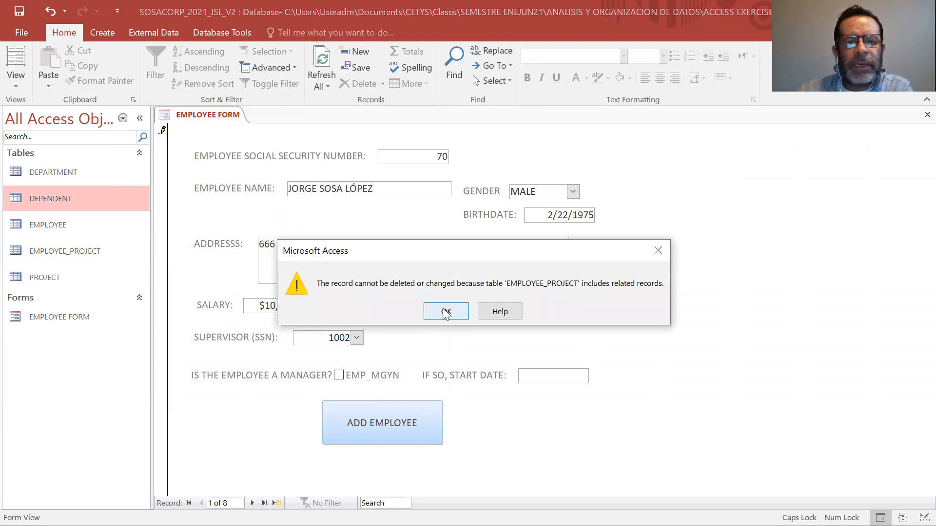
pyautogui.click(446, 313)
pyautogui.click(17, 83)
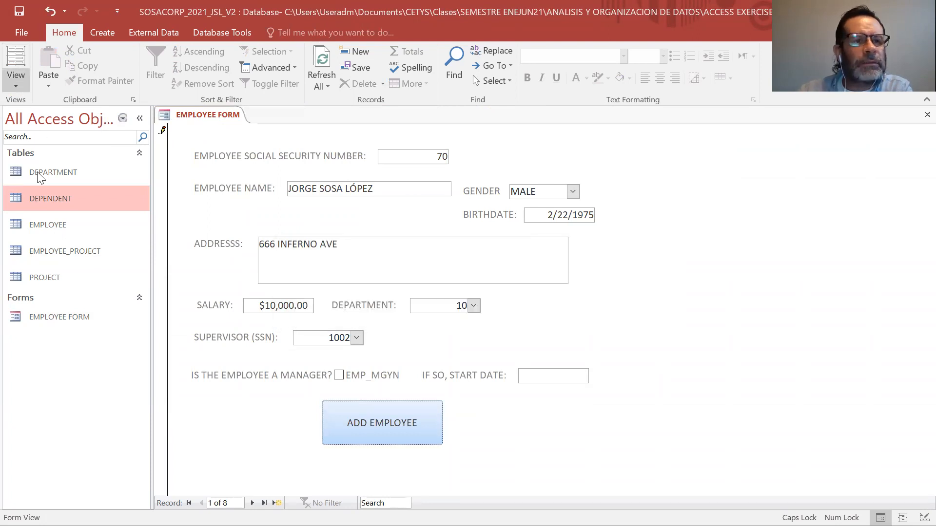
# Close the EMPLOYEE FORM and discard the unsaved record change.
pyautogui.click(229, 117)
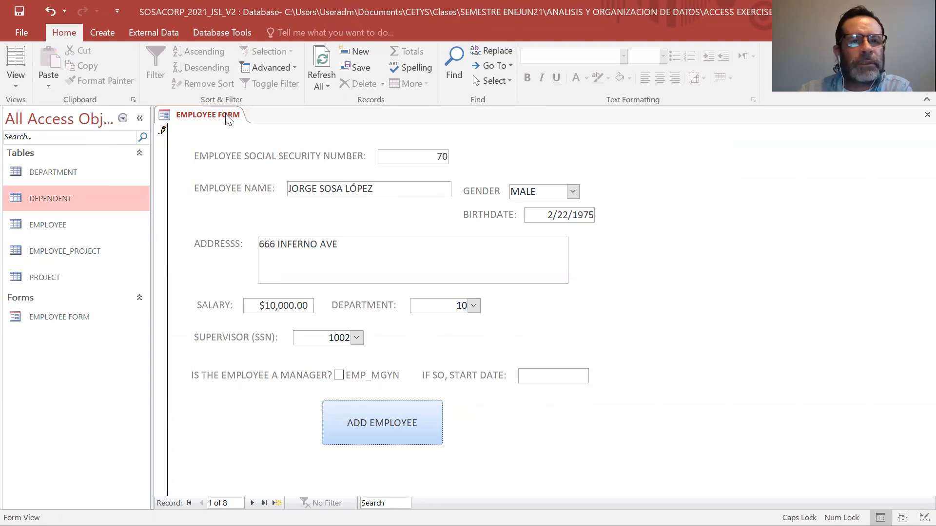
pyautogui.rightClick(229, 116)
pyautogui.click(253, 160)
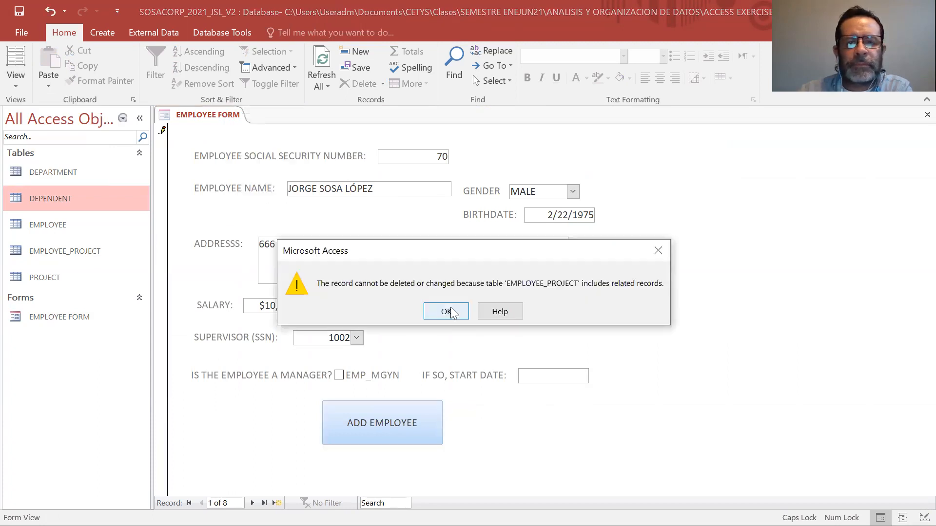
pyautogui.click(450, 307)
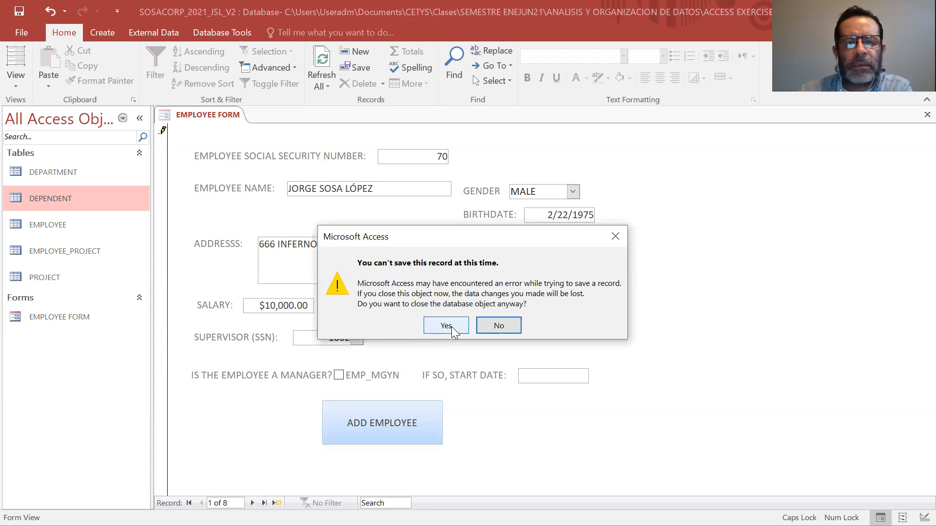
pyautogui.click(447, 326)
# Reopen the EMPLOYEE FORM in Design View and set the form's Fetch Defaults property to No.
pyautogui.doubleClick(77, 307)
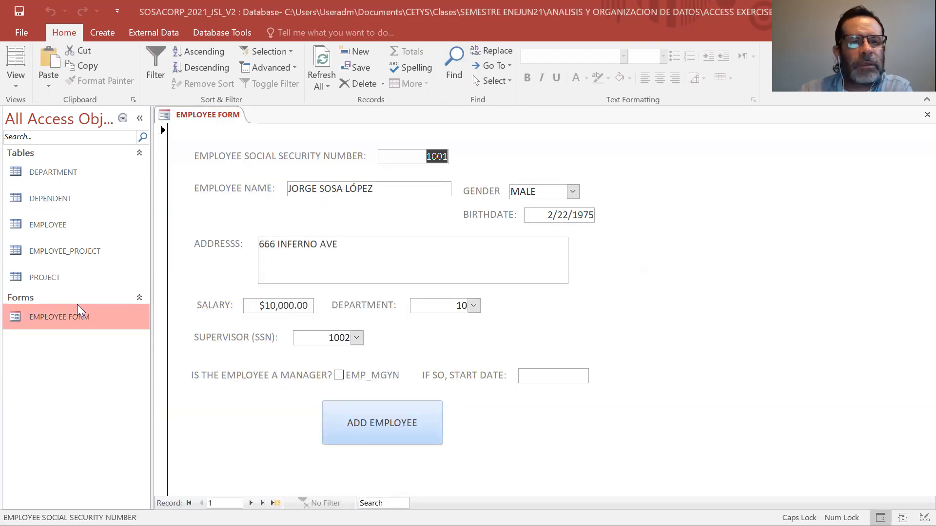
pyautogui.click(14, 86)
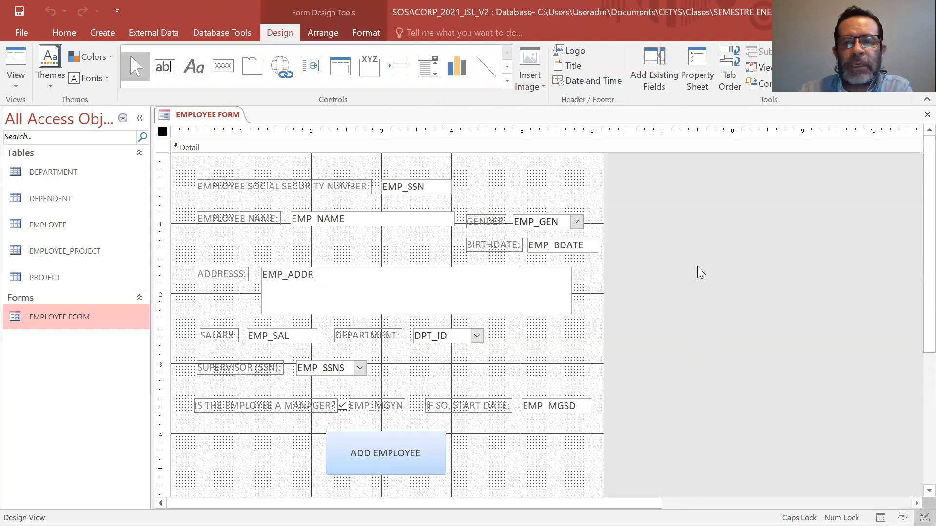
pyautogui.rightClick(696, 263)
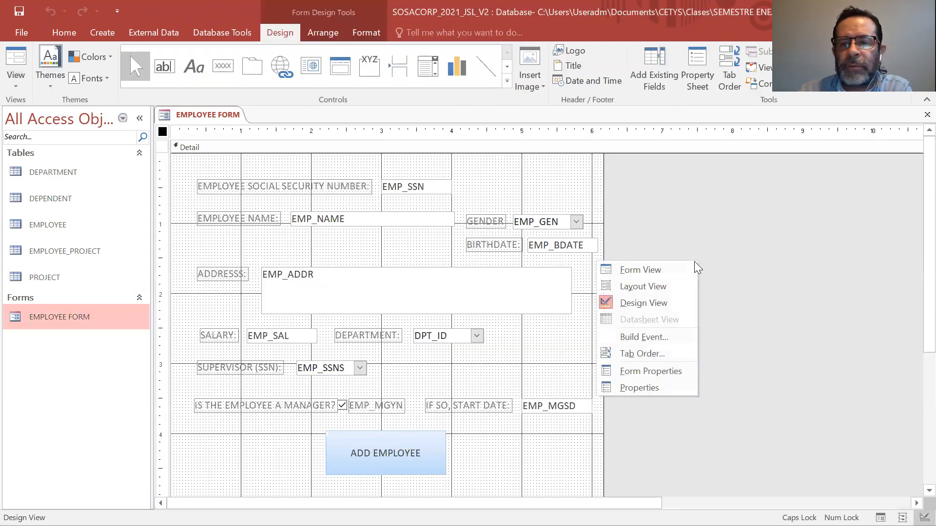
pyautogui.click(647, 387)
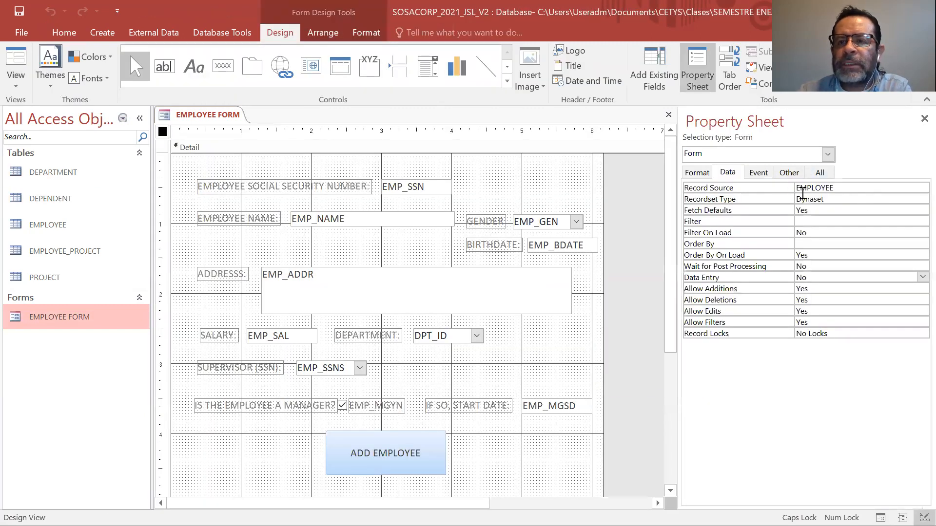
pyautogui.click(831, 212)
pyautogui.click(923, 210)
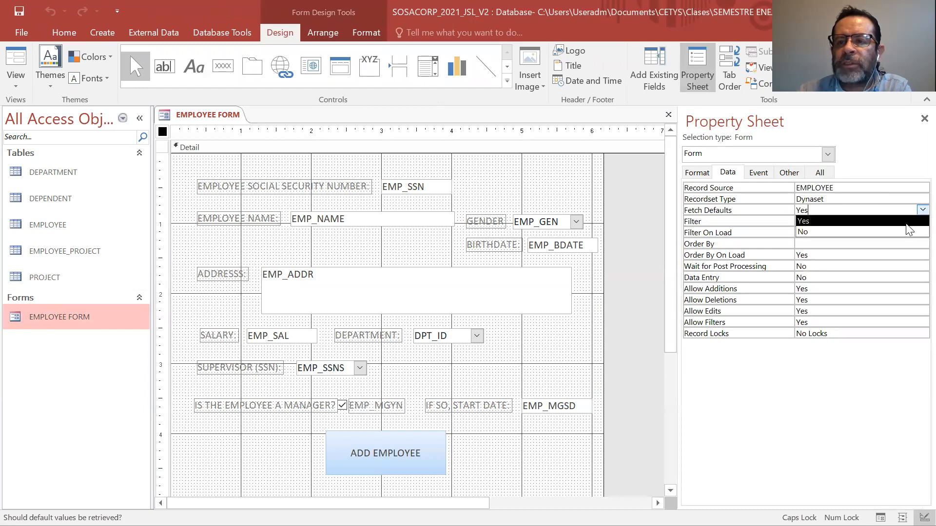
pyautogui.click(899, 233)
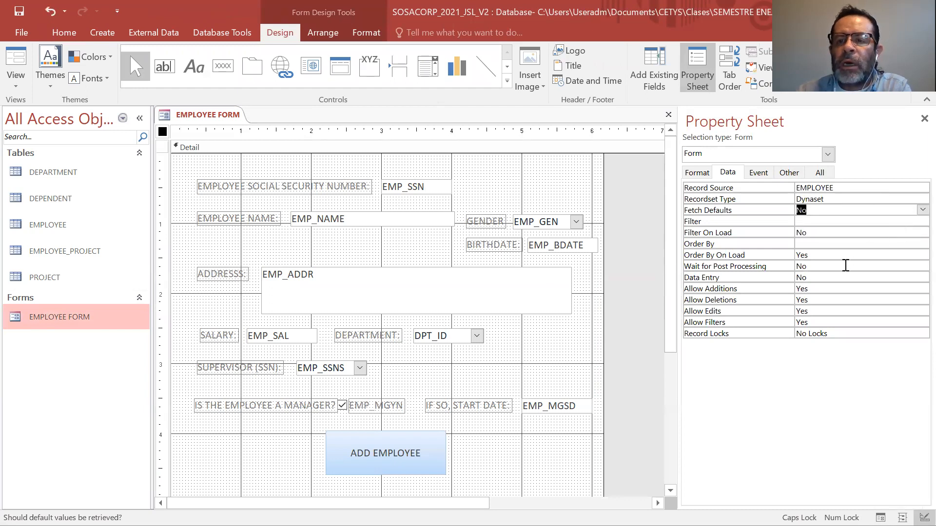
# Set the form's Data Entry property to Yes and close the property sheet.
pyautogui.click(843, 277)
pyautogui.click(923, 277)
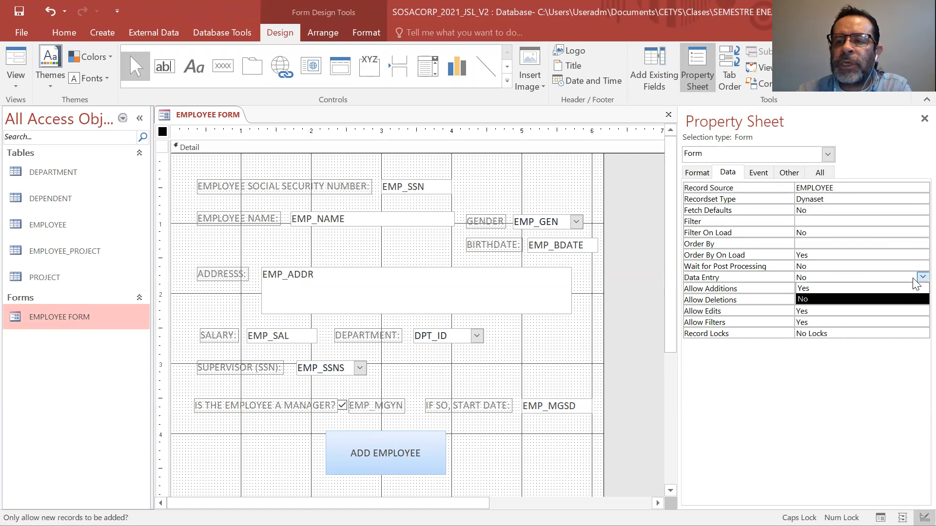
pyautogui.click(897, 288)
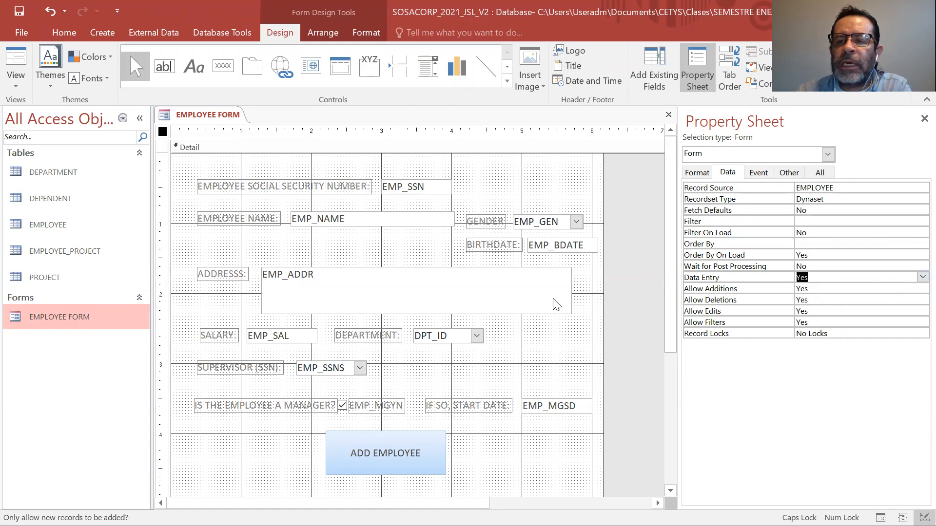
pyautogui.click(924, 120)
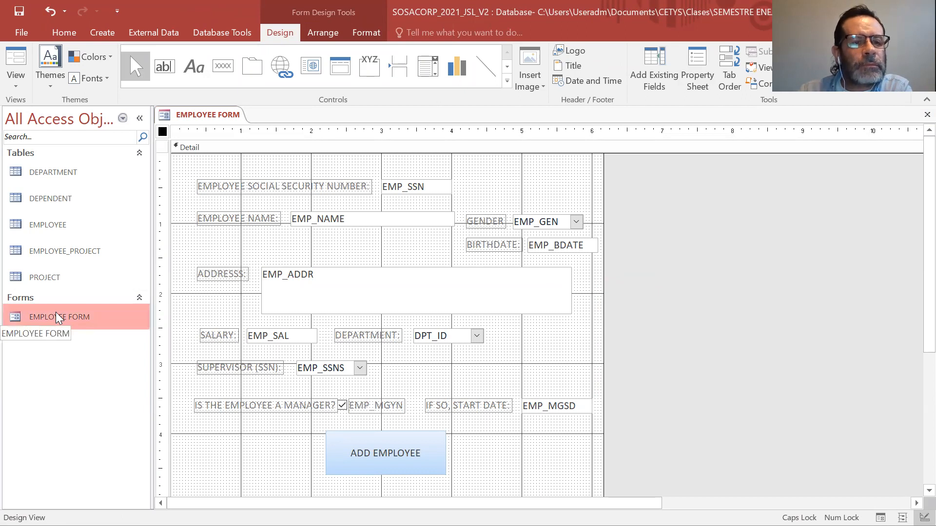
# Switch the EMPLOYEE FORM to Form View and enter the new employee's social security number.
pyautogui.click(17, 83)
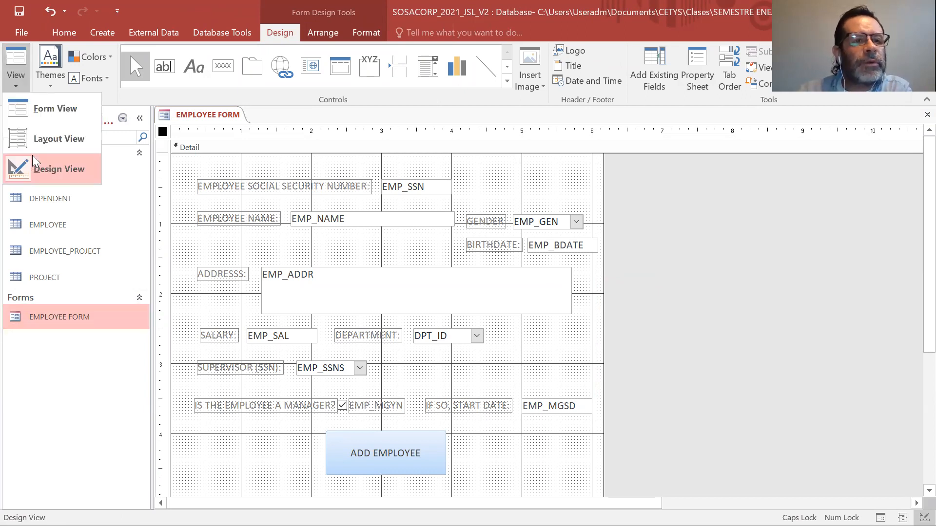
pyautogui.click(37, 111)
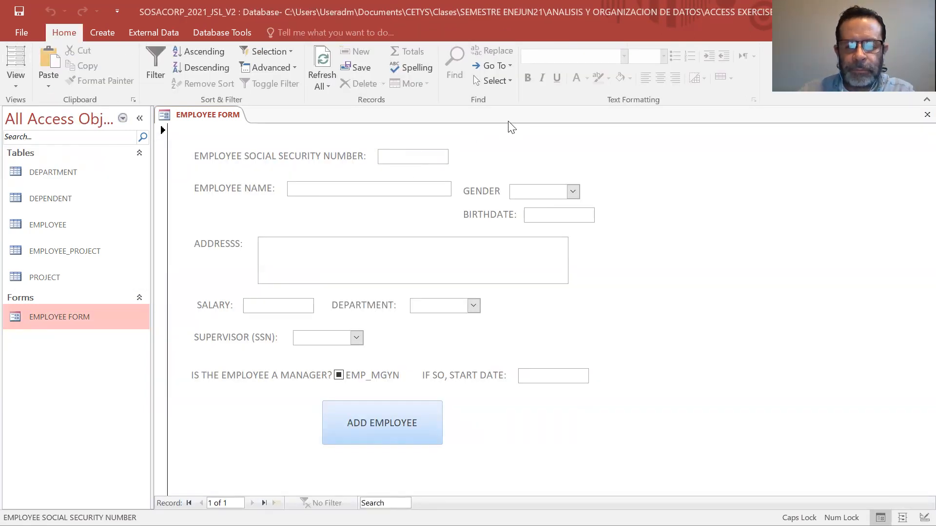
pyautogui.write('1012')
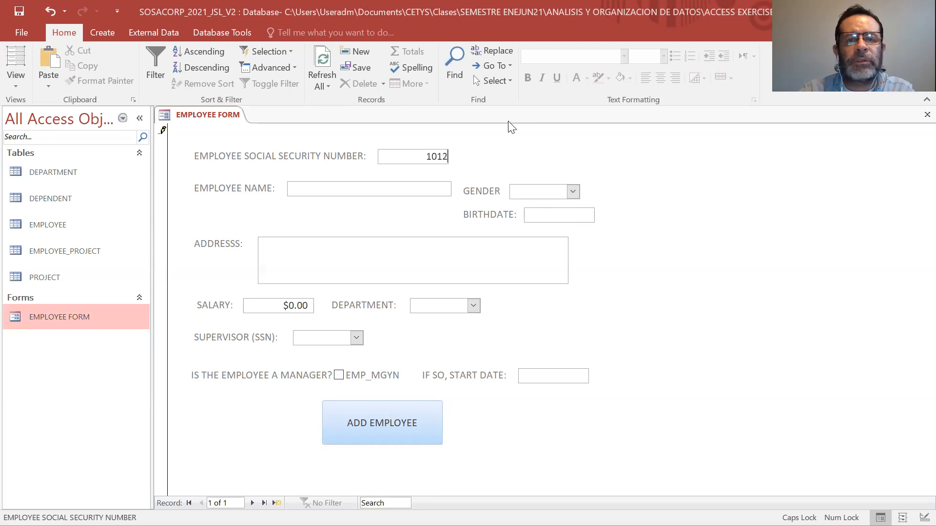
pyautogui.press('Tab')
# Enter the new employee's full name and choose MALE as the gender.
pyautogui.write('DIEGO')
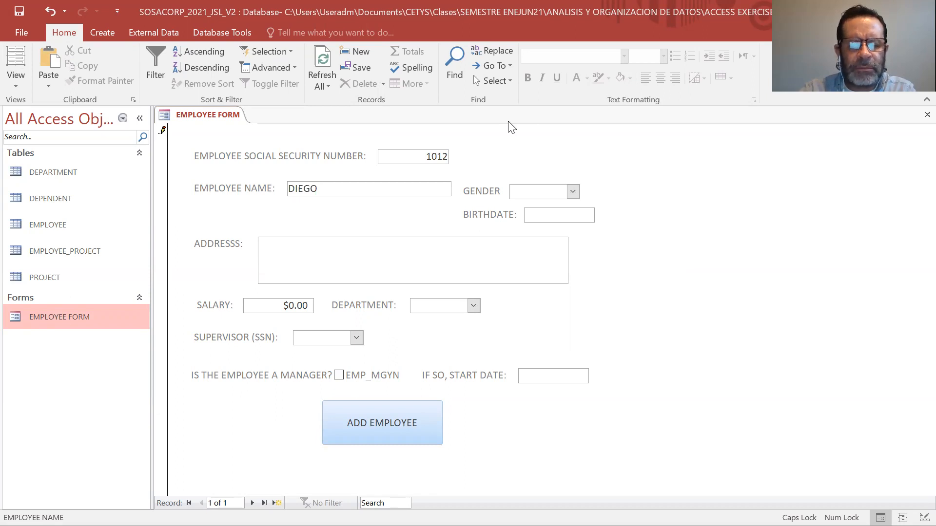
pyautogui.write(' MARTÍ')
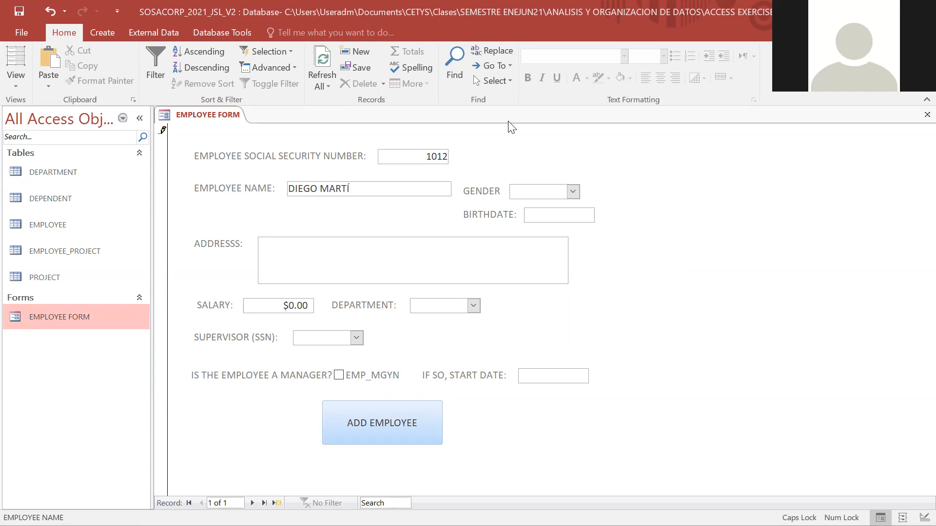
pyautogui.write('NEZ')
pyautogui.press('Tab')
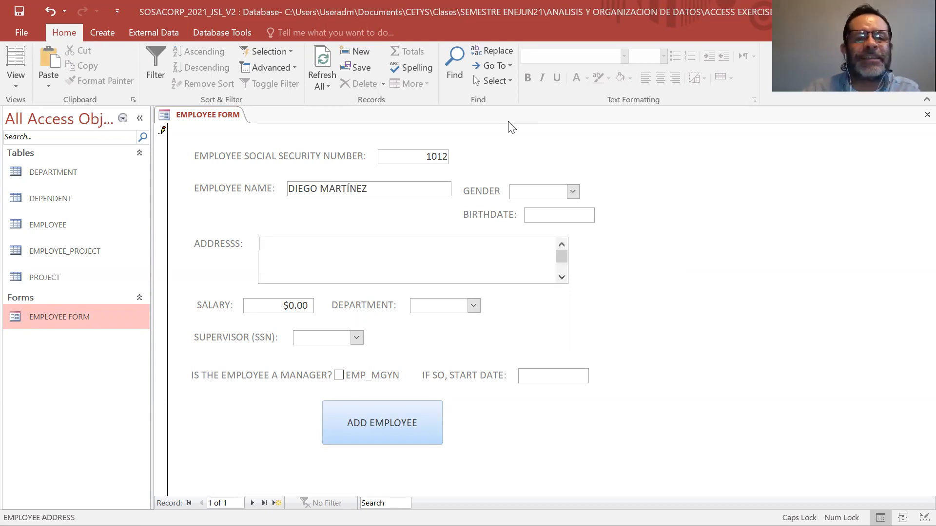
pyautogui.click(572, 192)
pyautogui.click(568, 207)
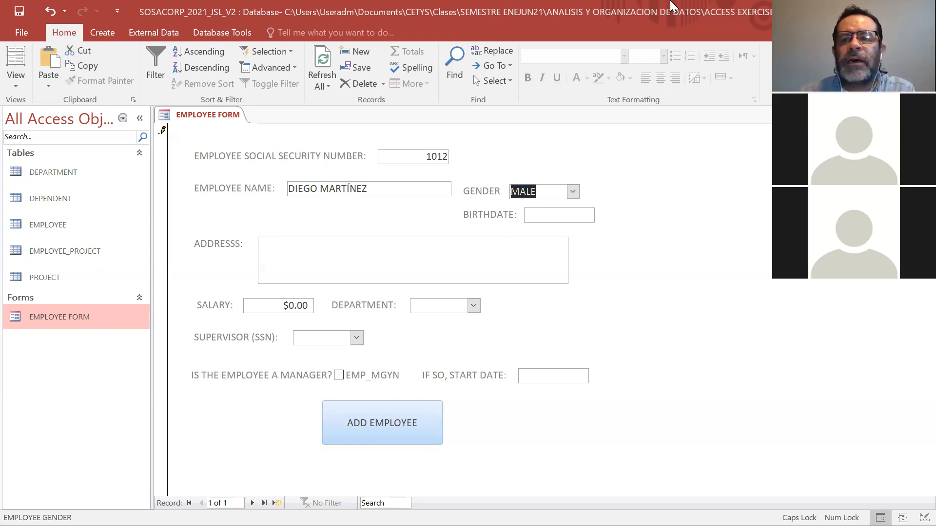
# Pick the new employee's birthdate from the date picker's calendar.
pyautogui.click(575, 214)
pyautogui.click(602, 215)
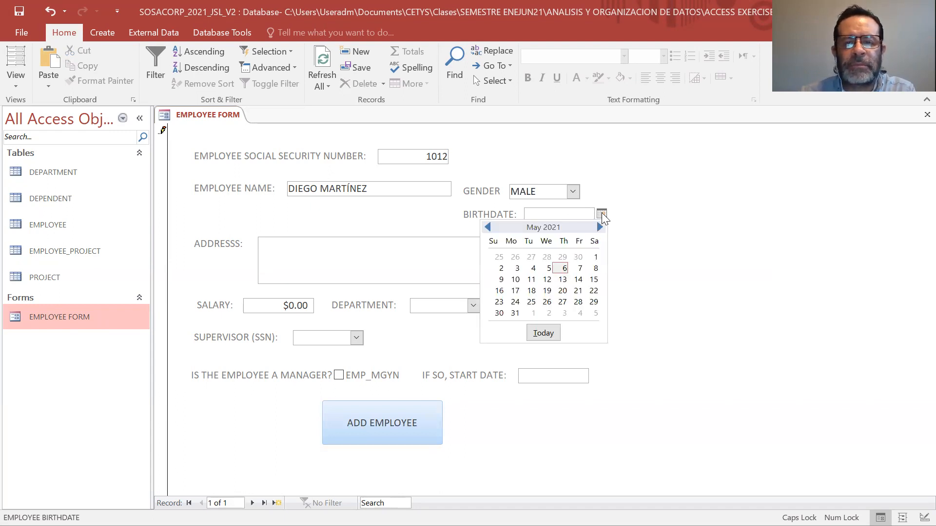
pyautogui.click(599, 227)
pyautogui.click(599, 227)
pyautogui.click(599, 227)
pyautogui.click(599, 227)
pyautogui.click(599, 227)
pyautogui.click(599, 227)
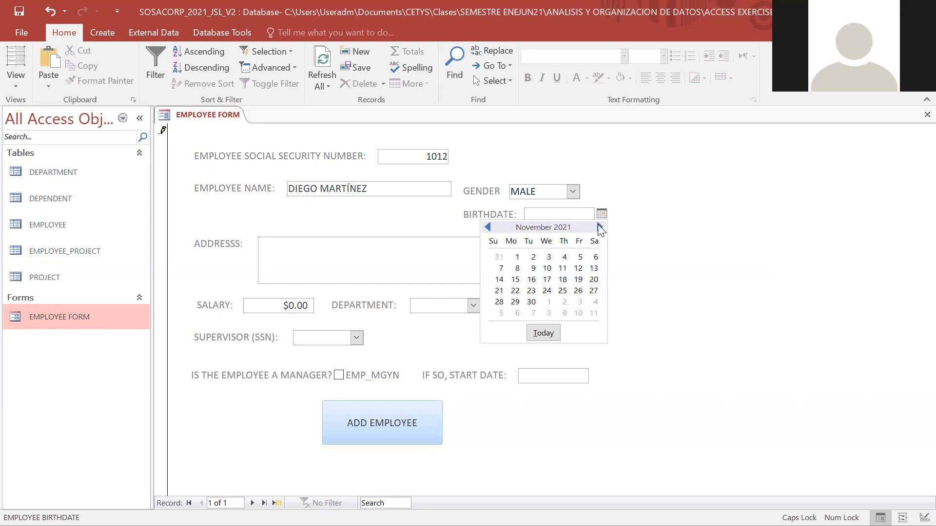
pyautogui.click(562, 269)
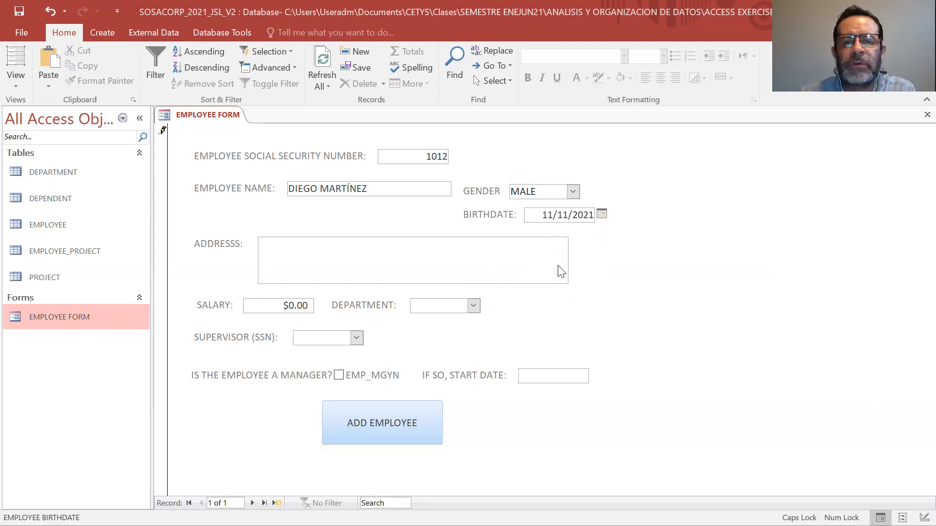
# Enter the new employee's street address in the address field.
pyautogui.click(354, 244)
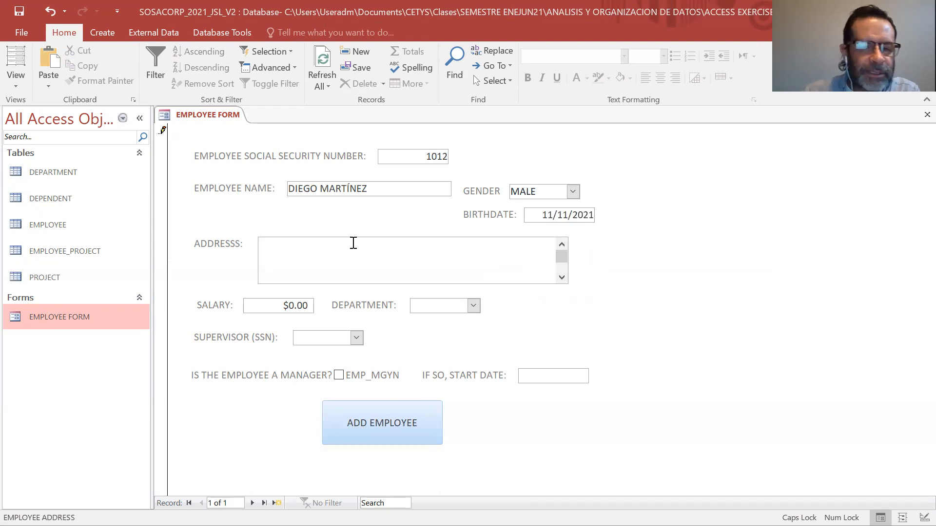
pyautogui.write('999')
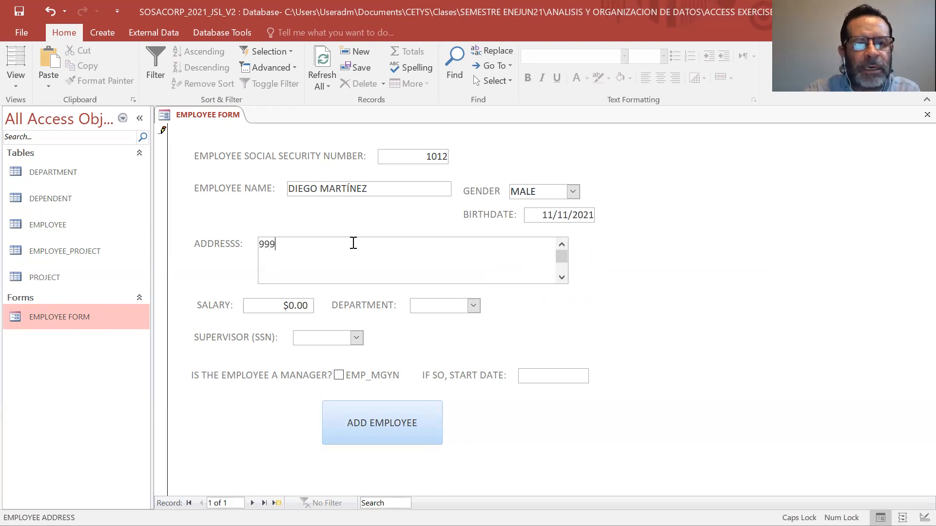
pyautogui.write(' SUPER BW')
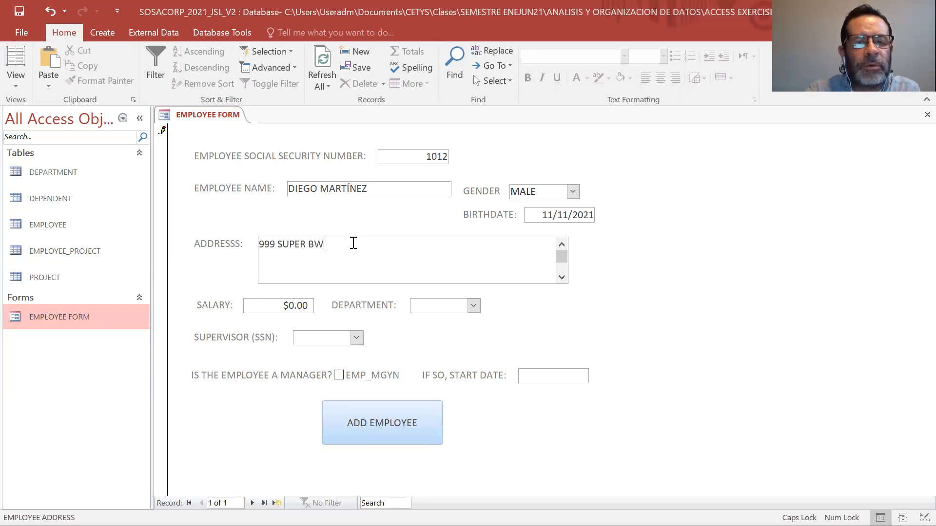
pyautogui.press('BackSpace')
pyautogui.write('OWL AVENUE')
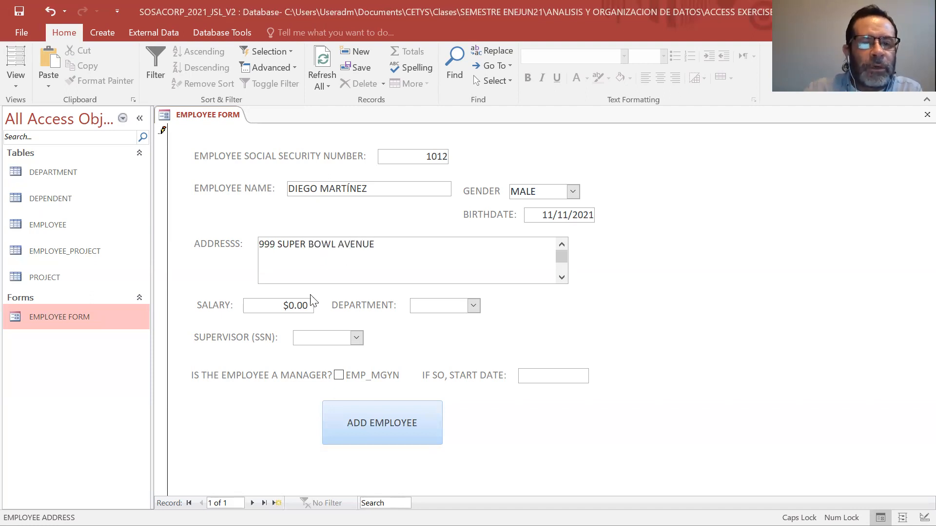
# Replace the default salary of the new employee with 5000000.
pyautogui.click(295, 305)
pyautogui.press('BackSpace')
pyautogui.write('500')
pyautogui.press('BackSpace')
pyautogui.press('BackSpace')
pyautogui.press('BackSpace')
pyautogui.press('BackSpace')
pyautogui.press('BackSpace')
pyautogui.press('BackSpace')
pyautogui.press('BackSpace')
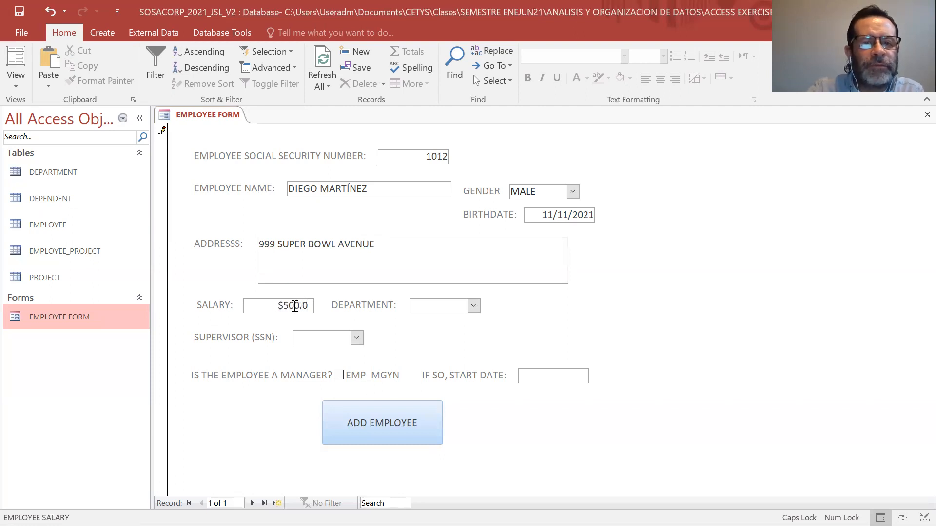
pyautogui.write('50')
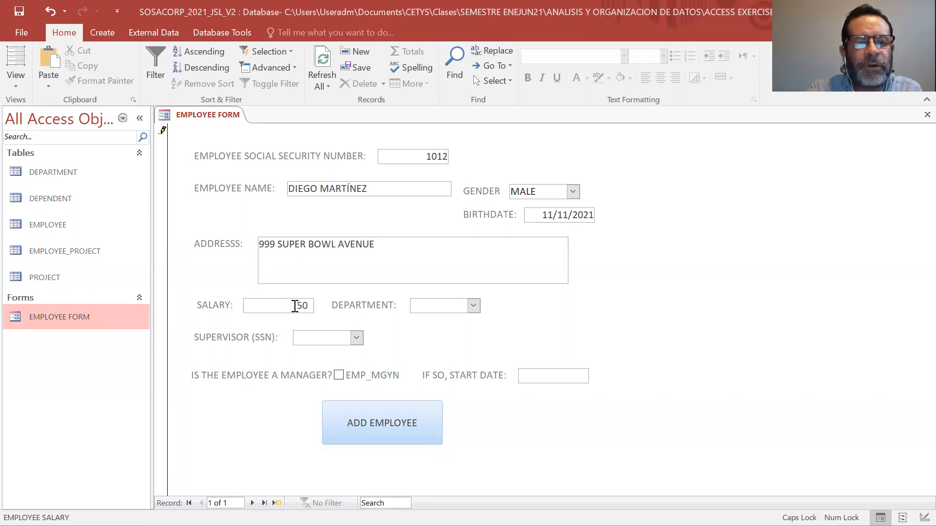
pyautogui.write('00000')
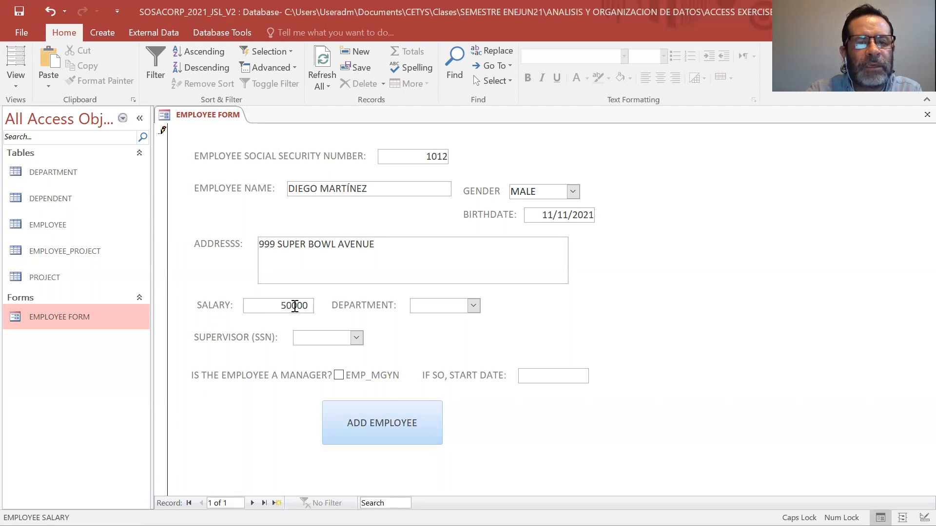
# Assign the employee to department 30 with a supervisor's social security number, and submit the record with ADD EMPLOYEE.
pyautogui.click(473, 305)
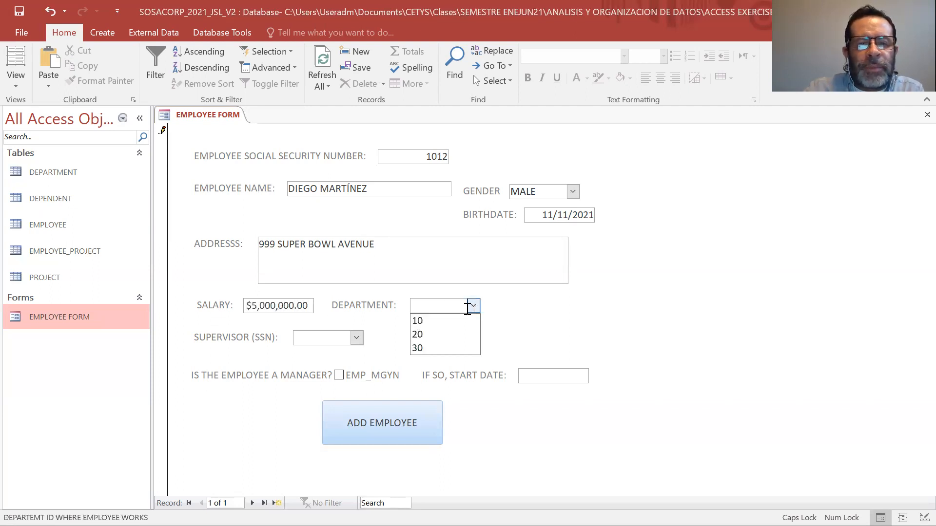
pyautogui.click(448, 347)
pyautogui.click(356, 338)
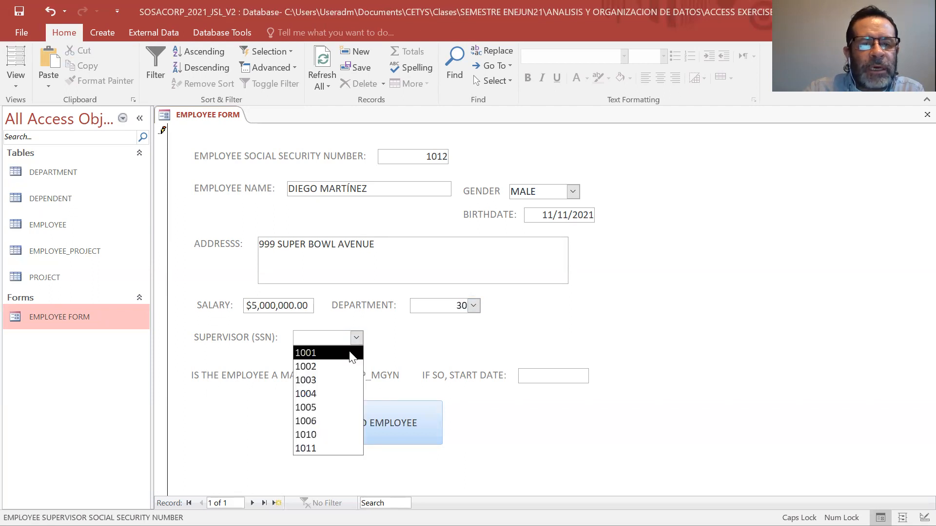
pyautogui.click(337, 379)
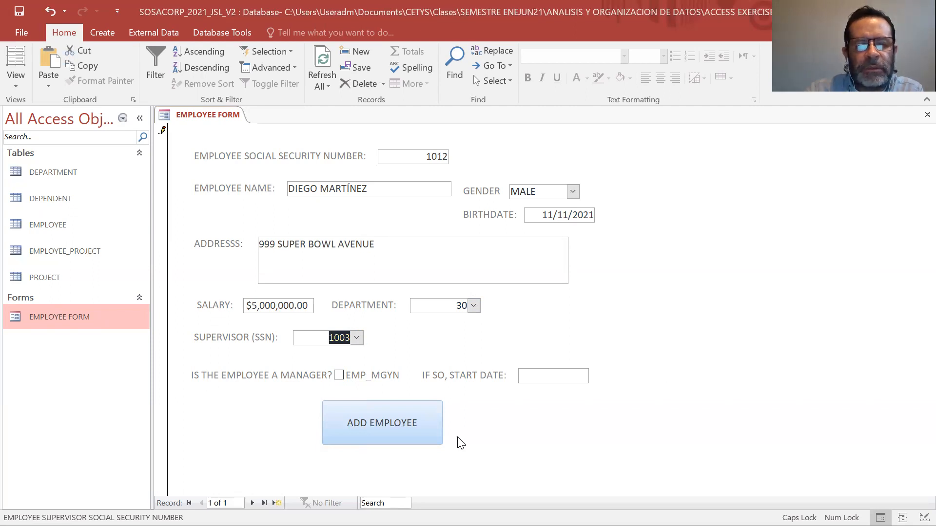
pyautogui.click(411, 430)
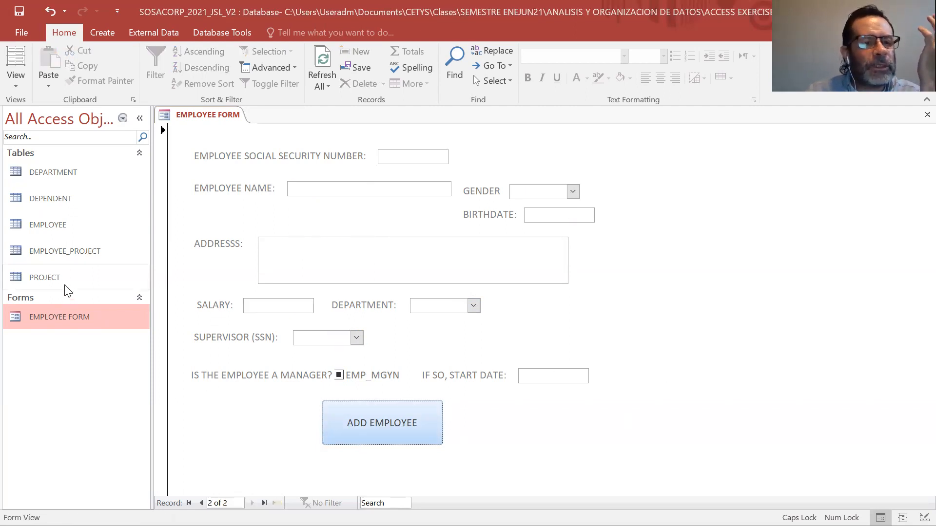
# Check the EMPLOYEE table for the newly added record and close all open objects.
pyautogui.doubleClick(76, 227)
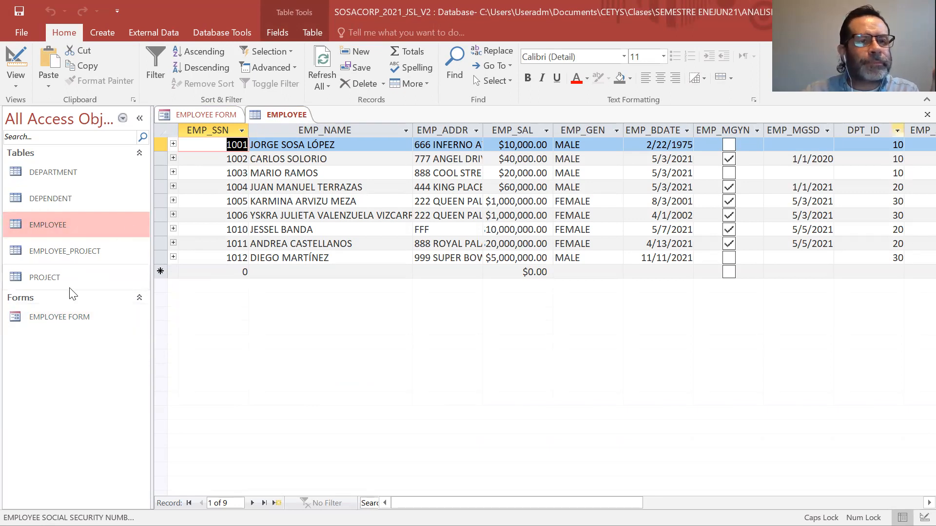
pyautogui.rightClick(283, 117)
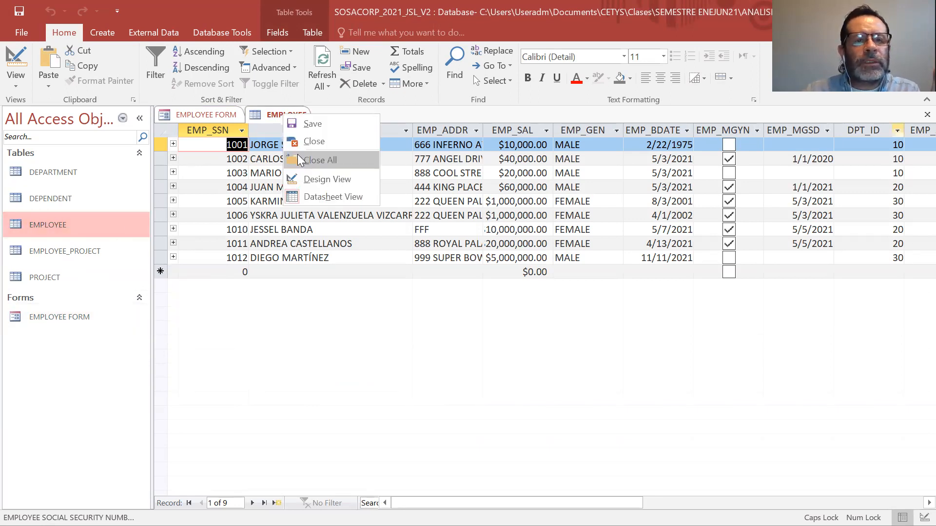
pyautogui.click(299, 160)
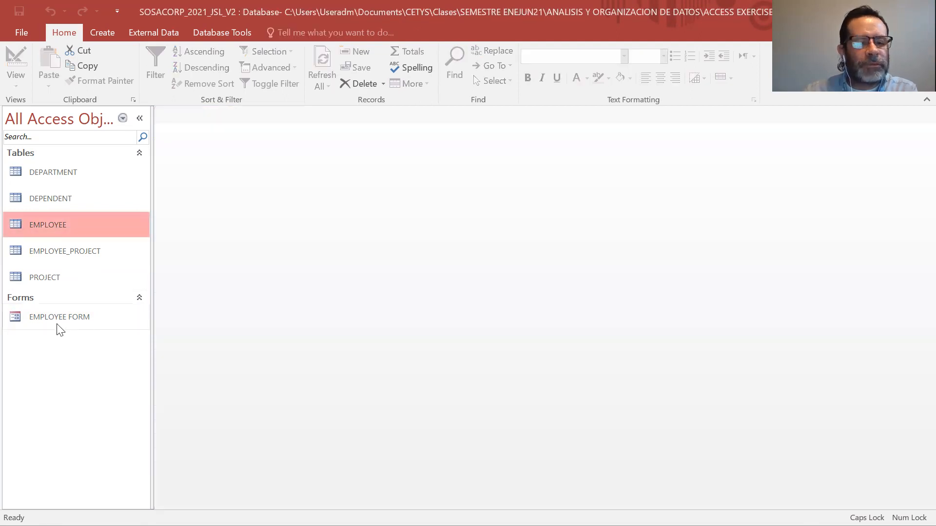
# Reopen the EMPLOYEE FORM to check that it starts blank, and switch it to Design View.
pyautogui.doubleClick(57, 325)
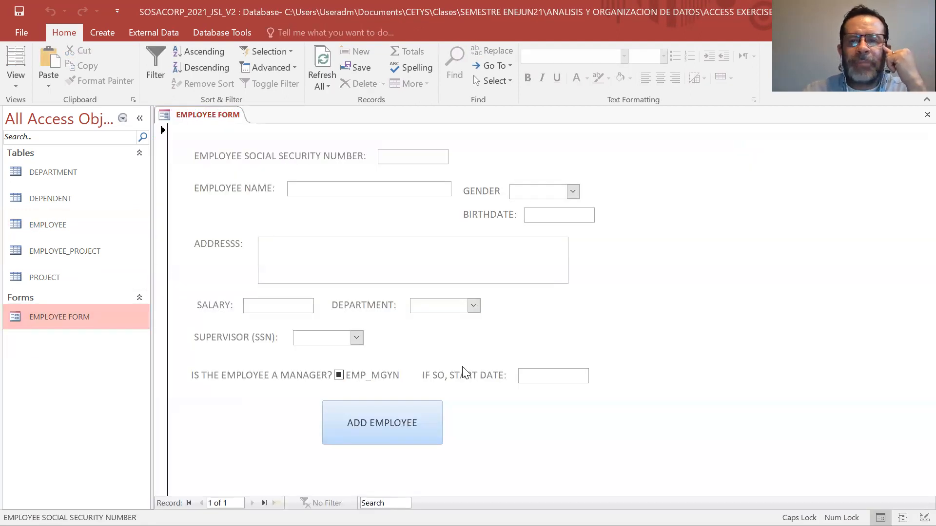
pyautogui.click(5, 87)
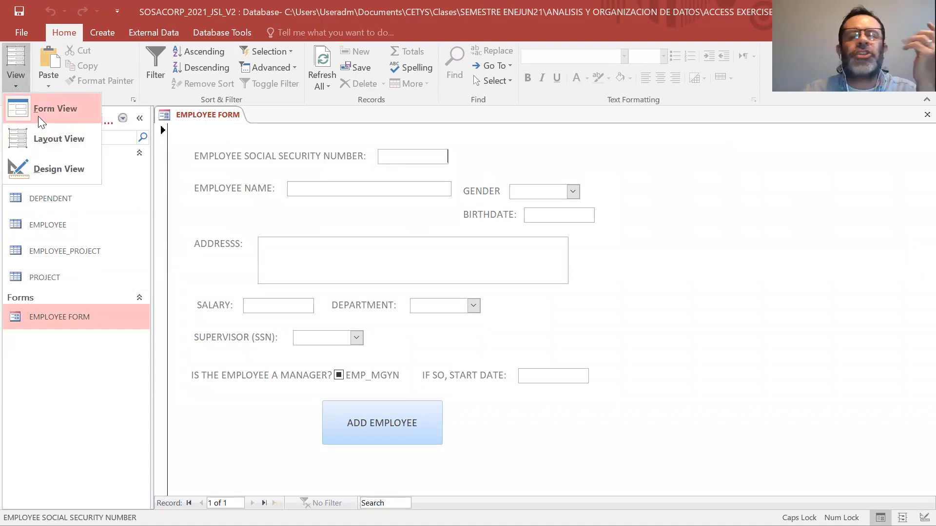
pyautogui.click(38, 116)
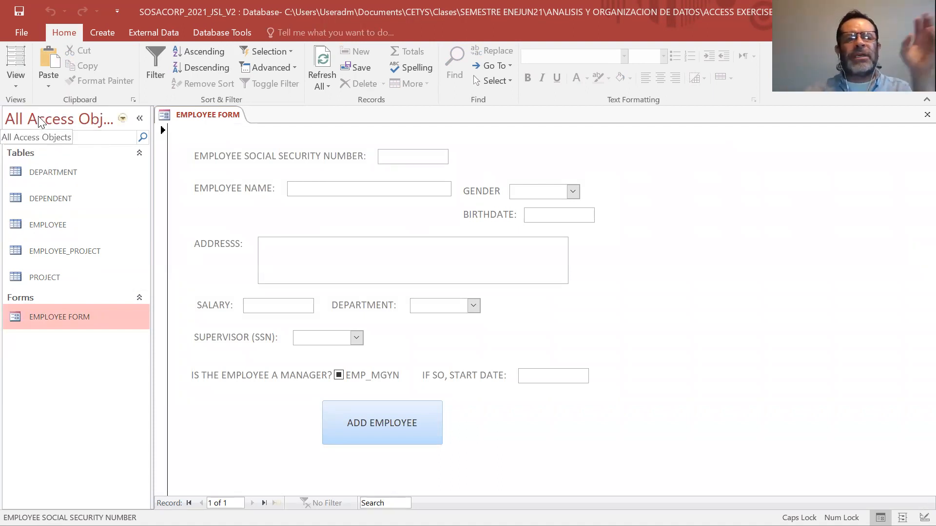
pyautogui.click(16, 88)
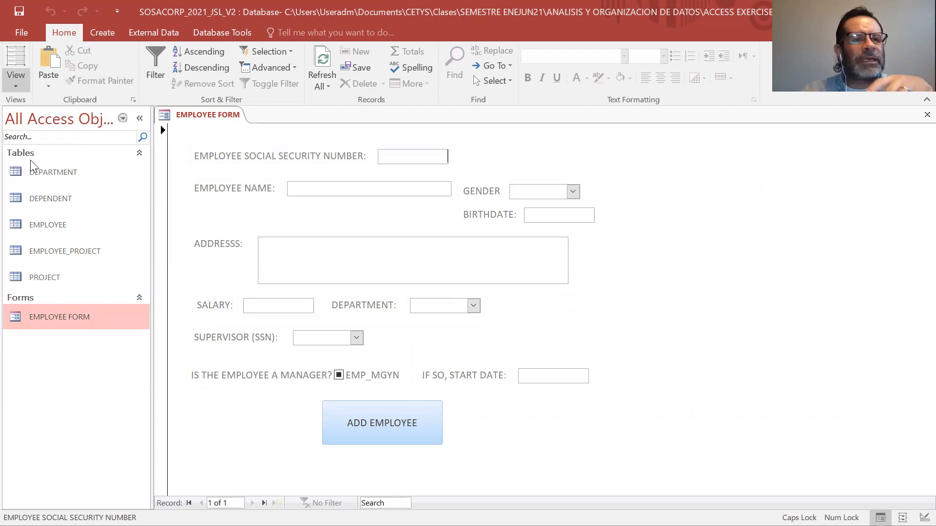
pyautogui.click(30, 161)
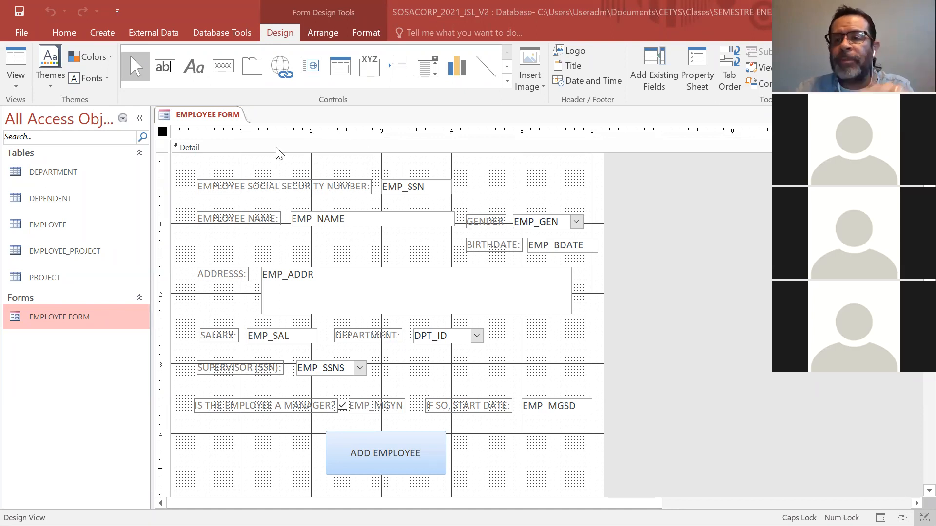
# Place a new command button above the GENDER field and dismiss the message to reach the Command Button Wizard's action choices.
pyautogui.click(225, 69)
pyautogui.click(524, 170)
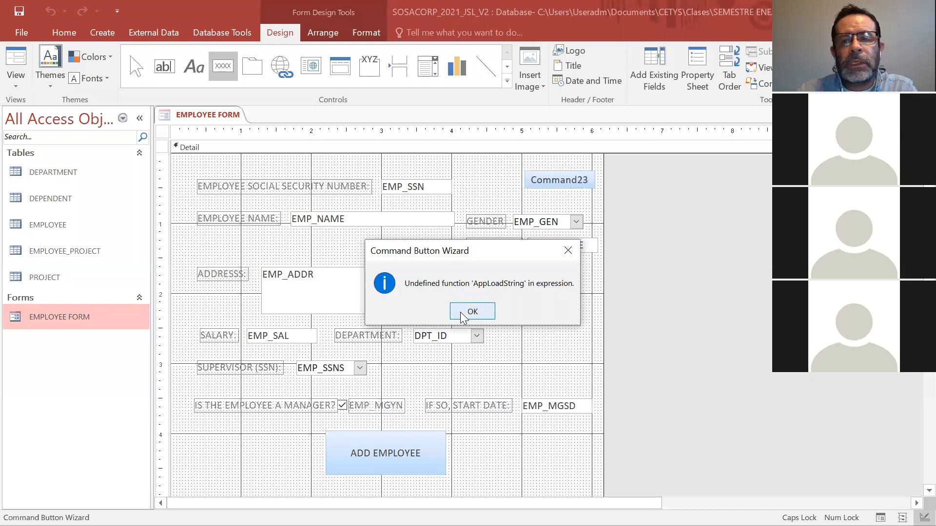
pyautogui.click(460, 312)
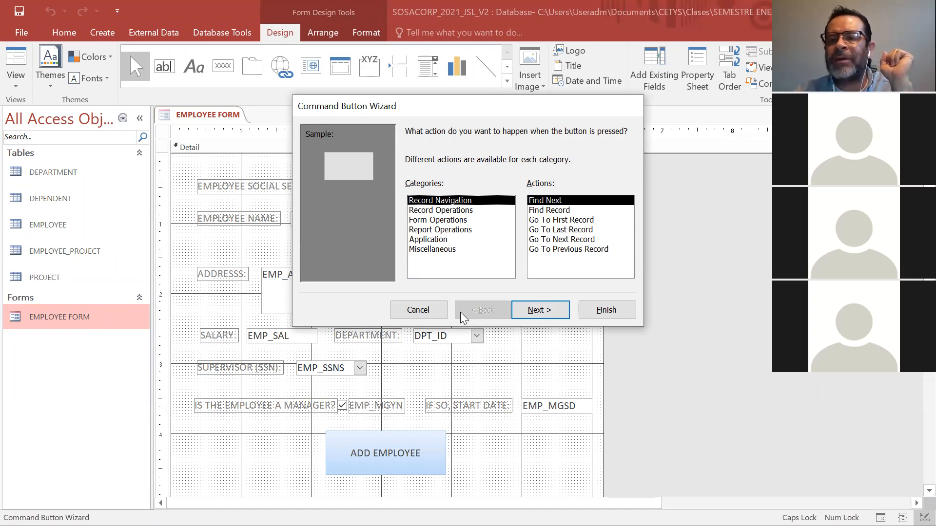
pyautogui.click(672, 193)
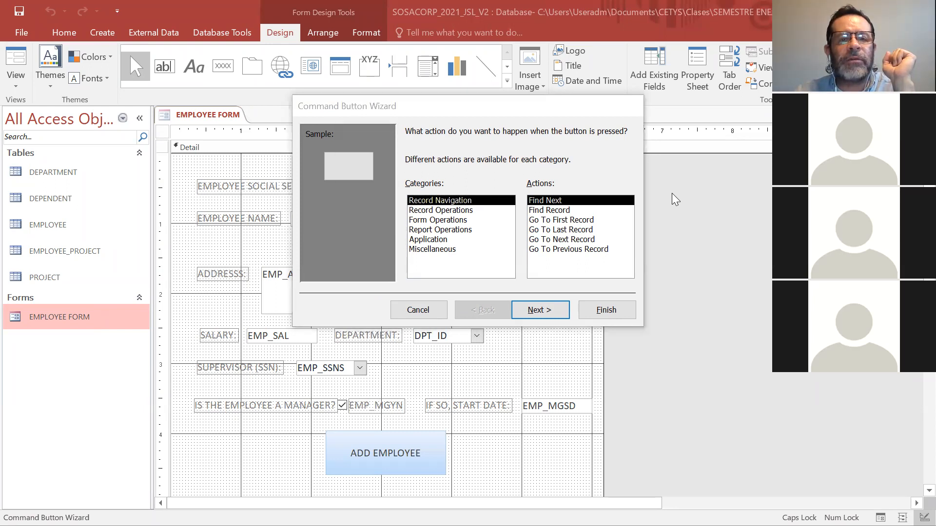
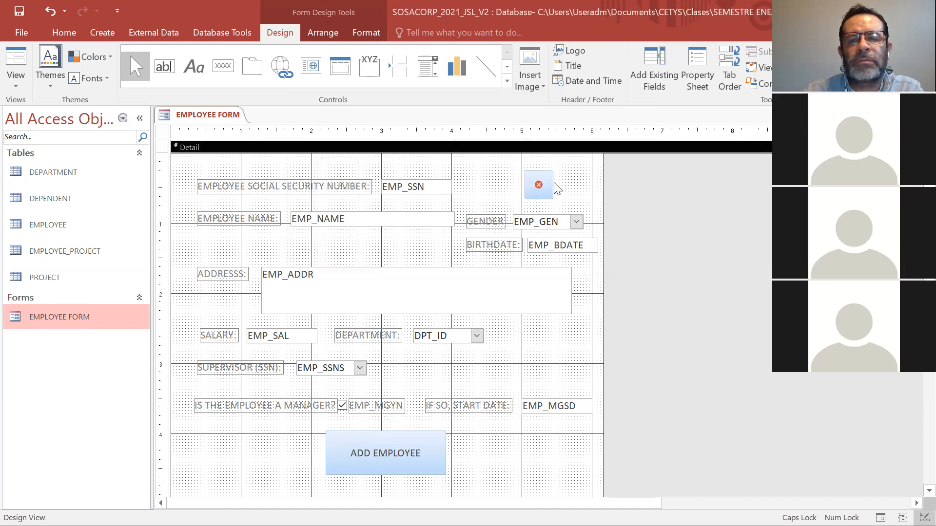
# Move the new close button to the form's upper-right corner, just below the top edge and above the GENDER field.
pyautogui.click(535, 186)
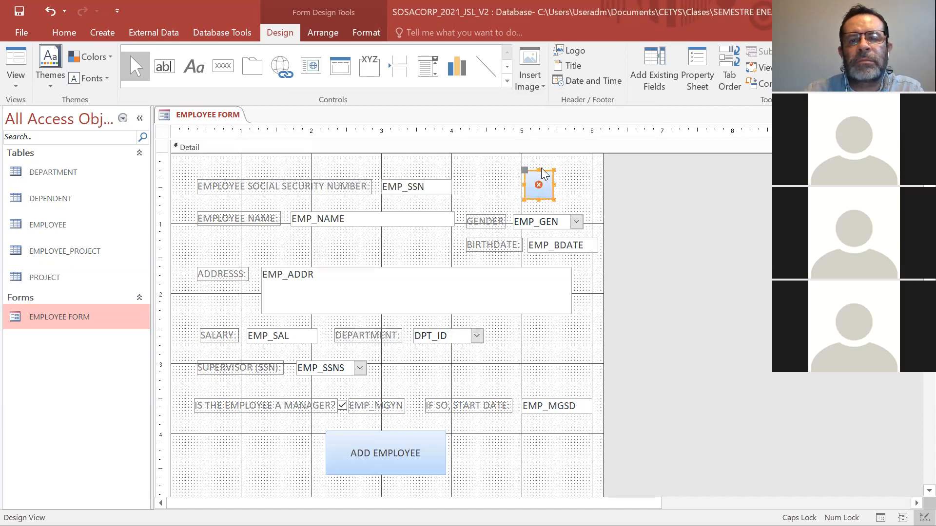
pyautogui.moveTo(544, 171); pyautogui.dragTo(588, 155)
pyautogui.click(519, 201)
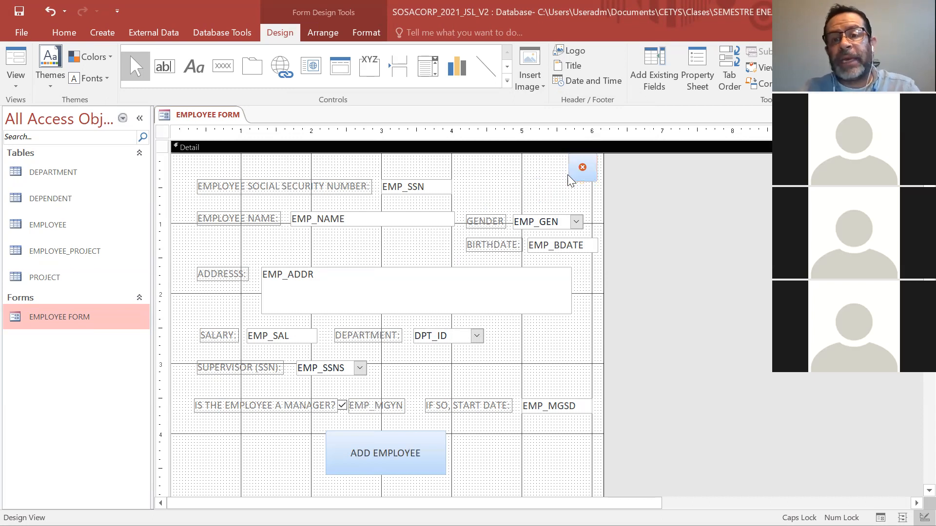
pyautogui.click(580, 178)
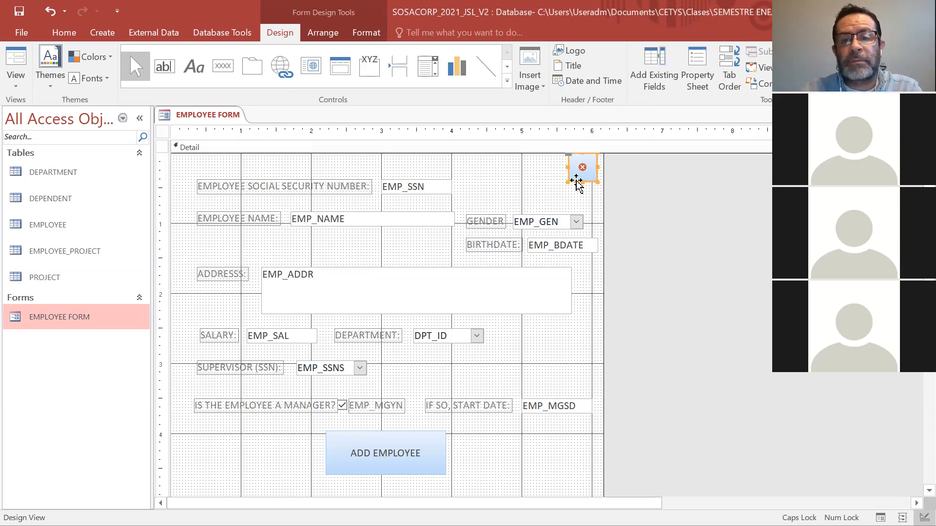
pyautogui.moveTo(576, 185); pyautogui.dragTo(576, 184)
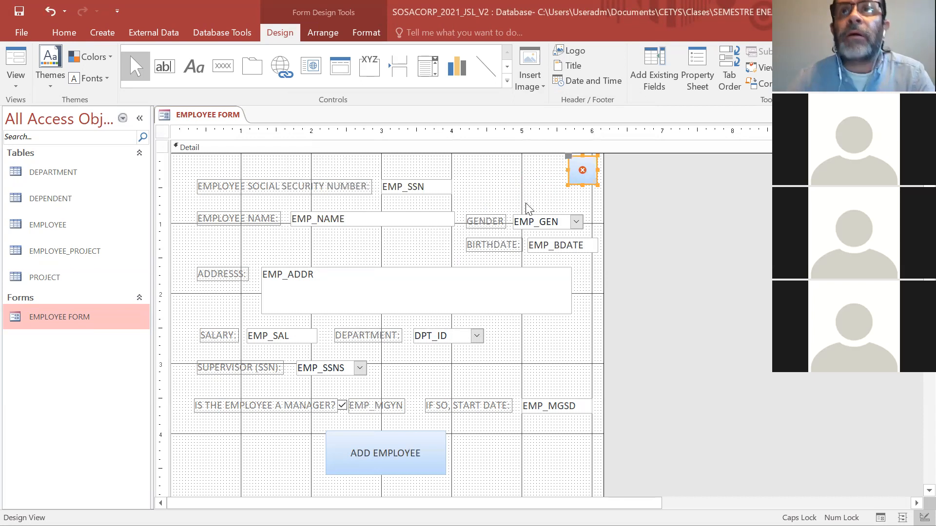
pyautogui.click(486, 187)
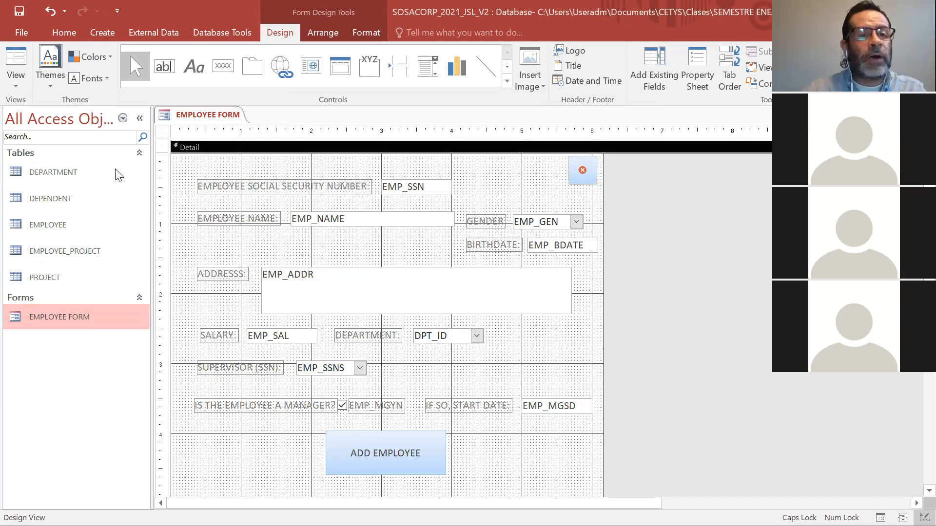
# Switch the form to Form View and enter the new employee's social security number and full name.
pyautogui.click(12, 87)
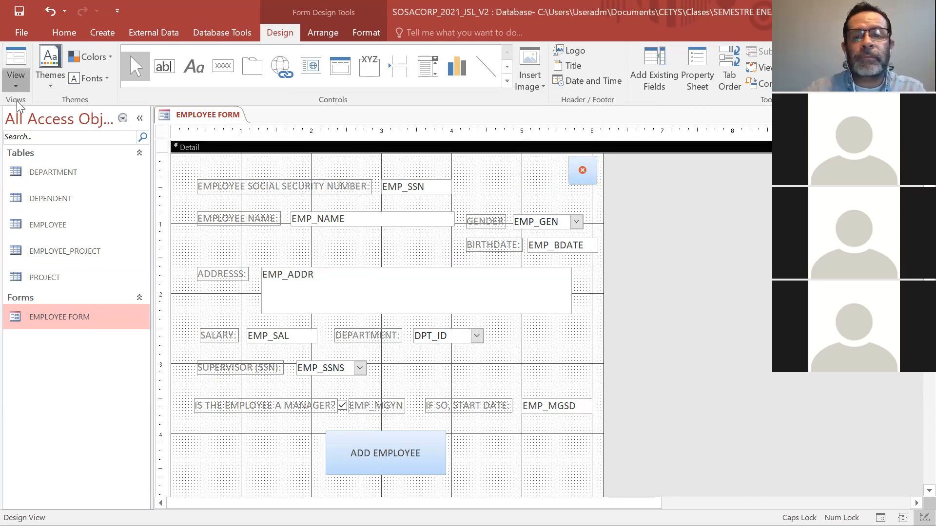
pyautogui.click(25, 108)
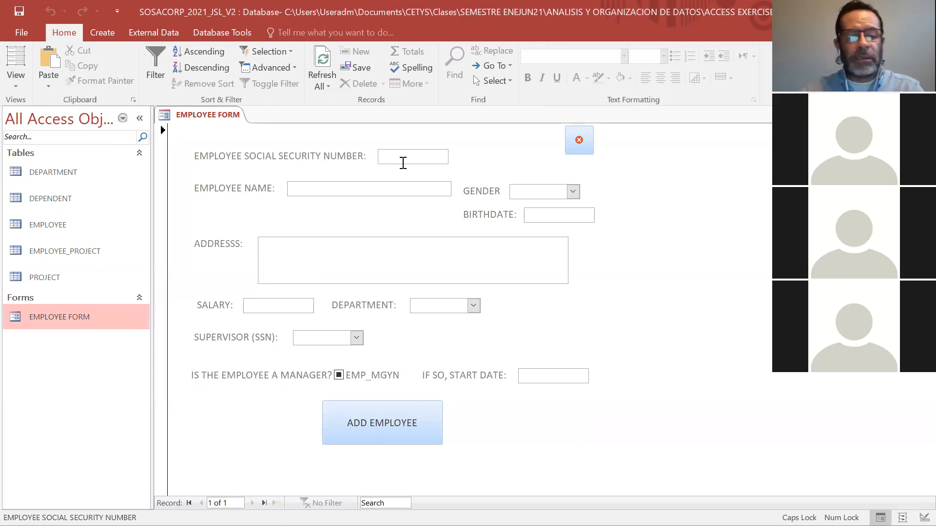
pyautogui.write('100')
pyautogui.press('BackSpace')
pyautogui.write('33')
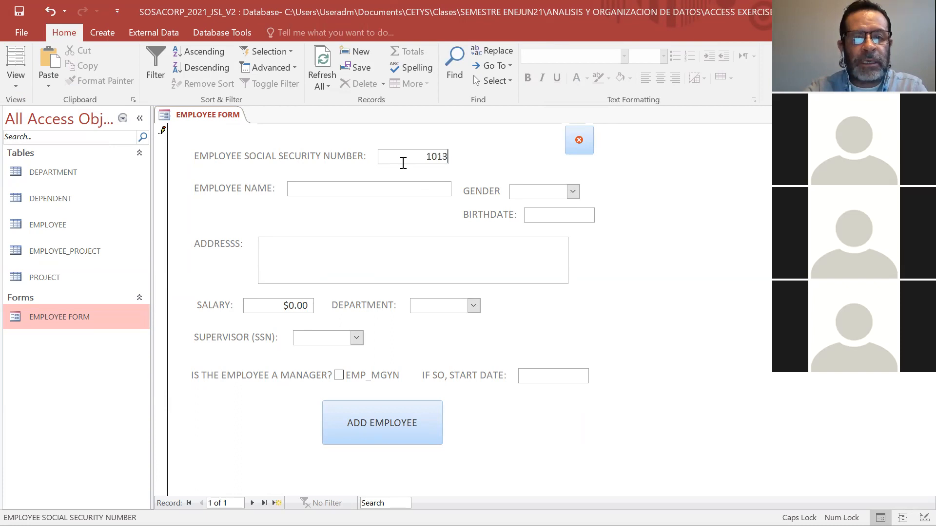
pyautogui.press('Tab')
pyautogui.write('RIC')
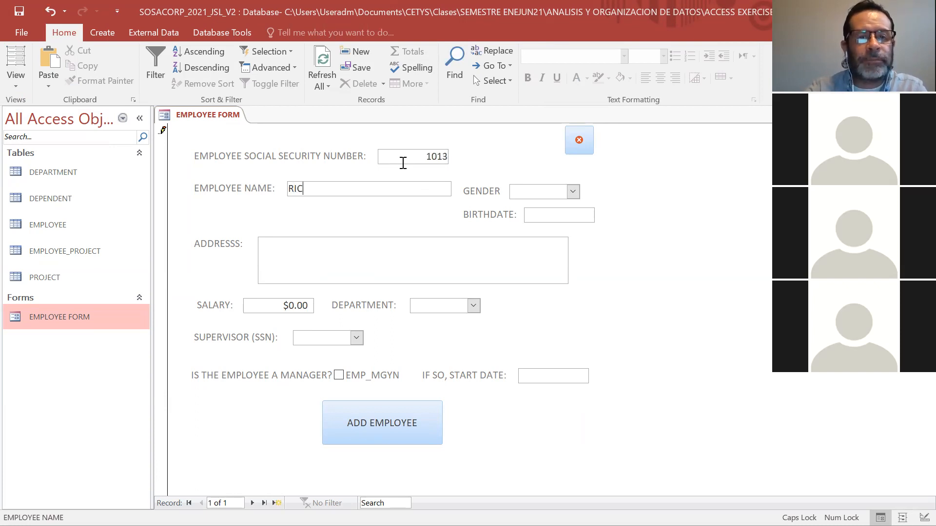
pyautogui.write('ARDO HODGERS')
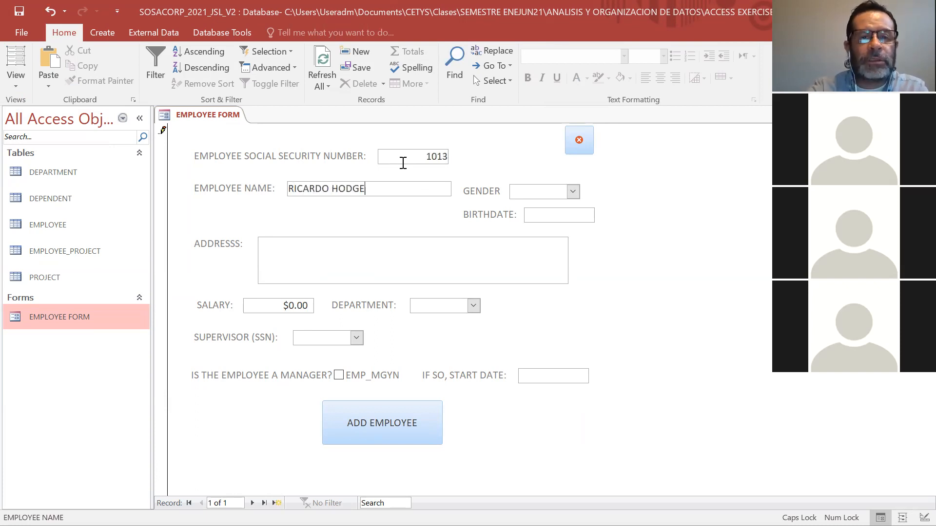
# Set the employee's gender to MALE and pick the birthdate from the calendar.
pyautogui.click(572, 191)
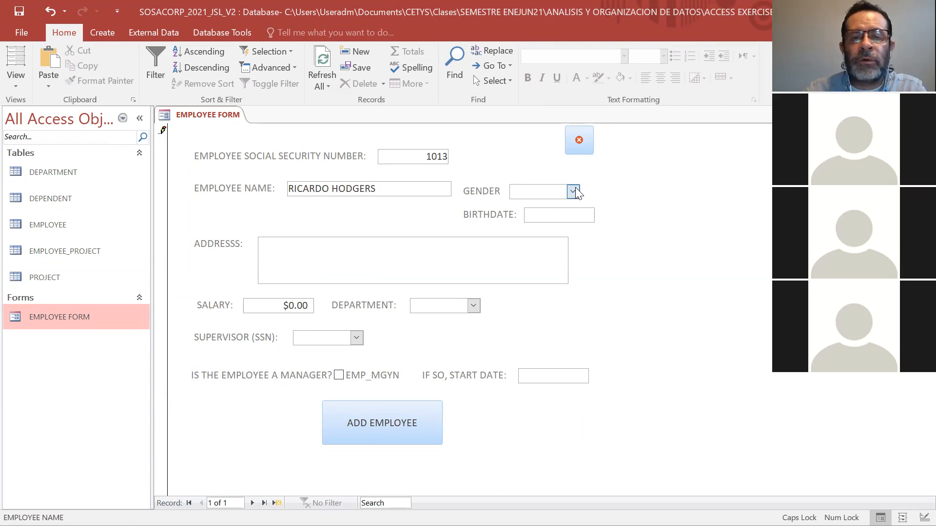
pyautogui.click(561, 205)
pyautogui.click(569, 216)
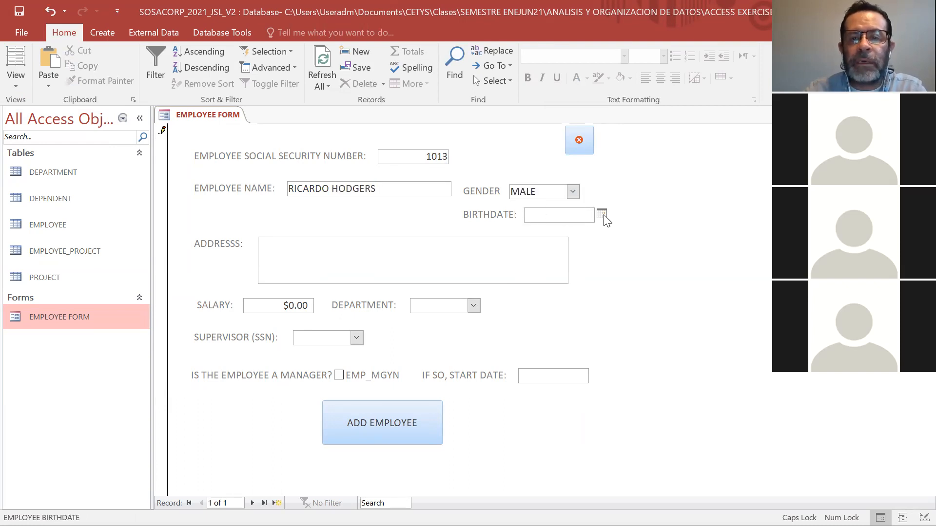
pyautogui.click(602, 214)
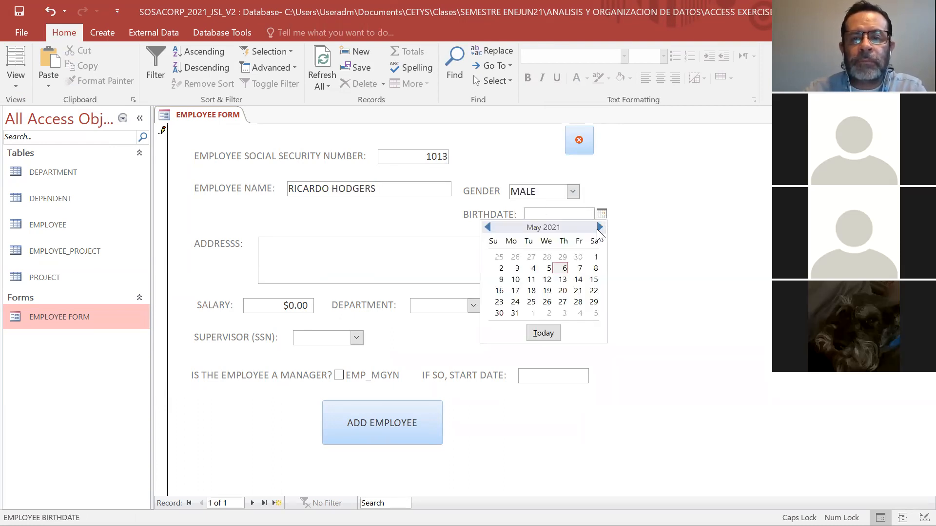
pyautogui.click(600, 227)
pyautogui.click(599, 227)
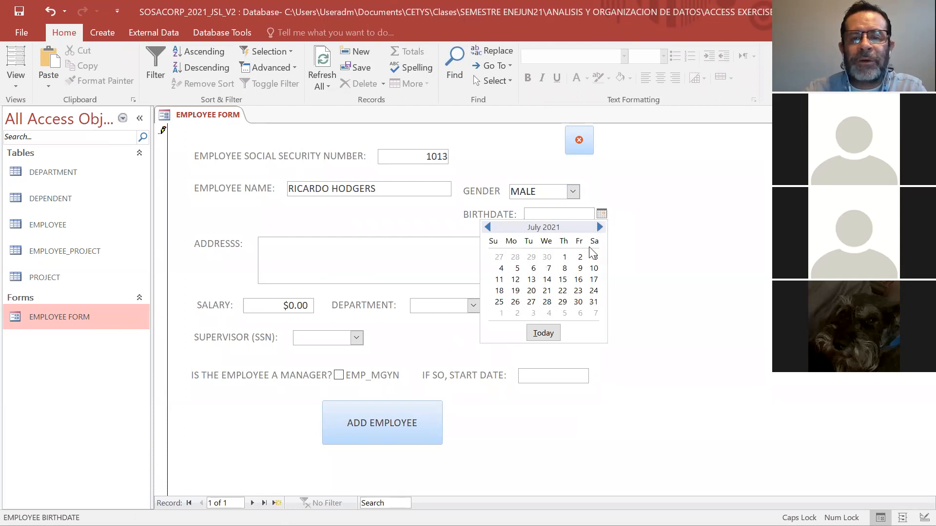
pyautogui.click(562, 291)
# Fill in the employee's street address.
pyautogui.click(477, 255)
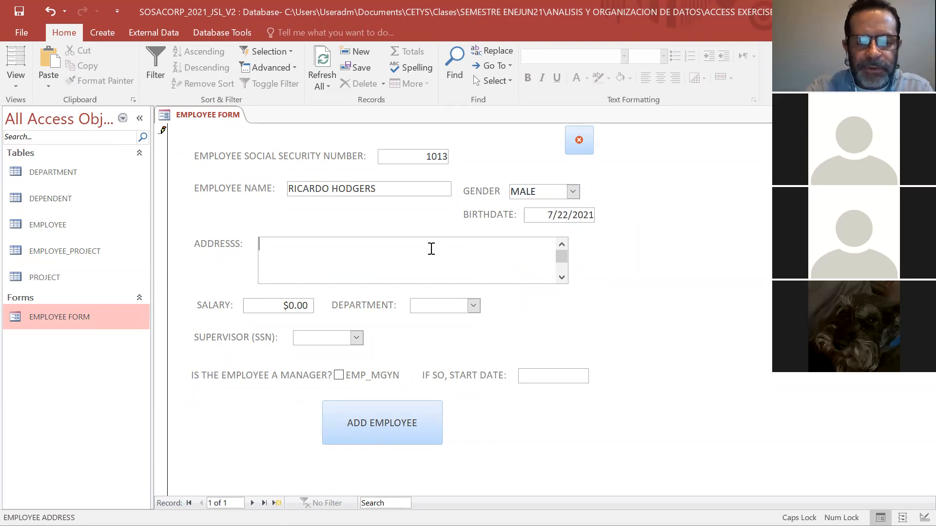
pyautogui.write('111')
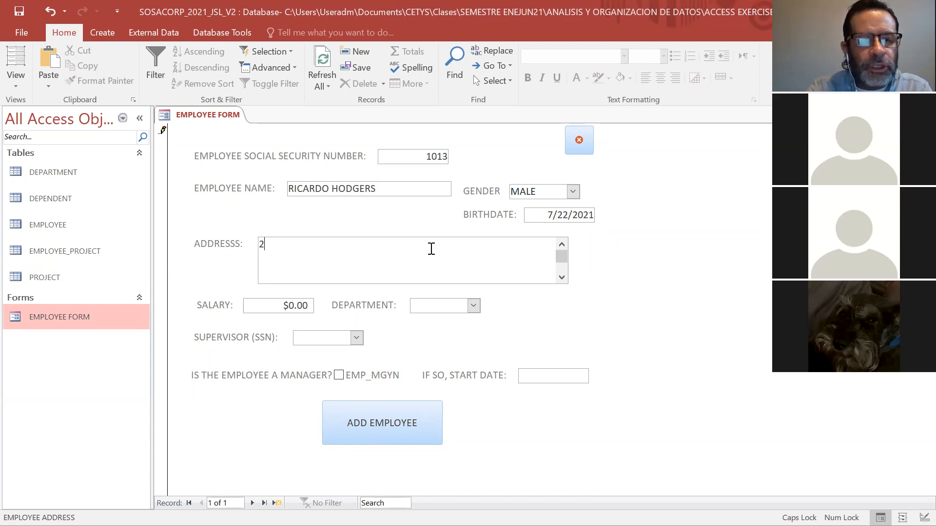
pyautogui.write(' B')
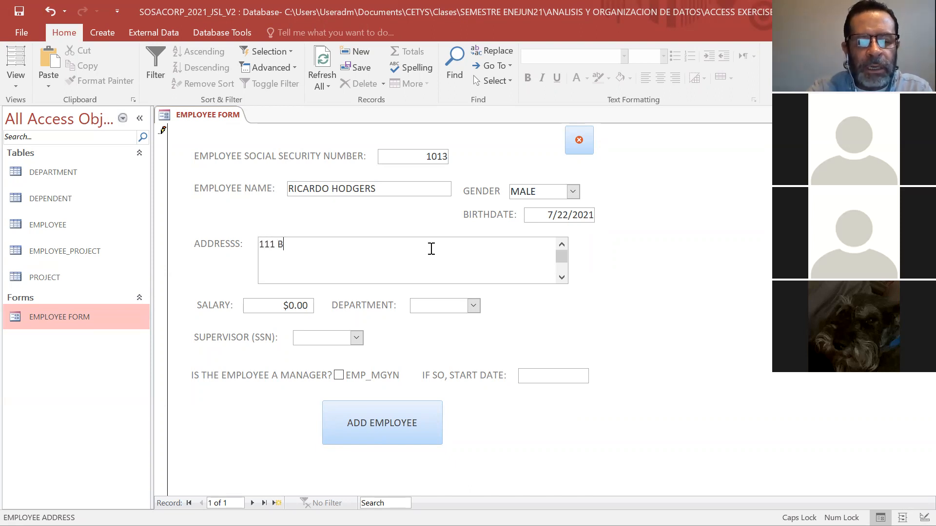
pyautogui.write('EEHIVE MANOR')
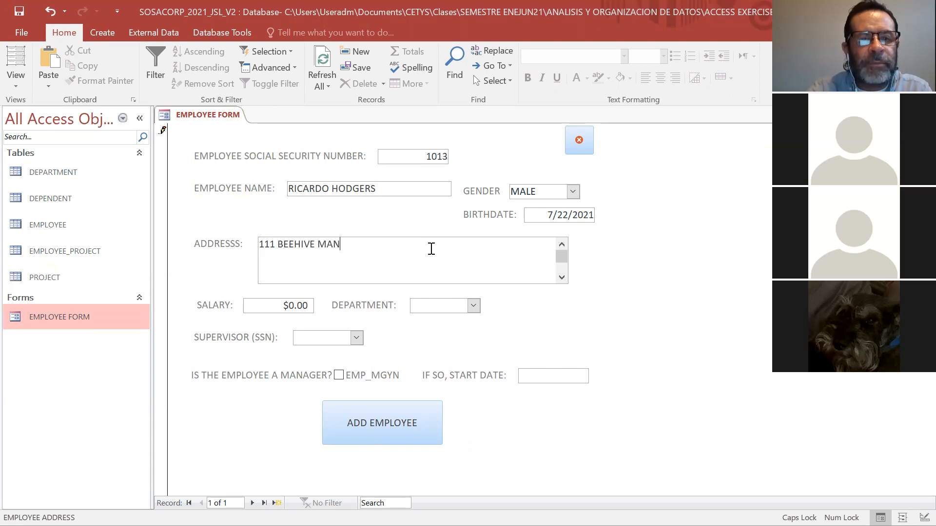
# Replace the default salary with $6000000.00.
pyautogui.click(291, 308)
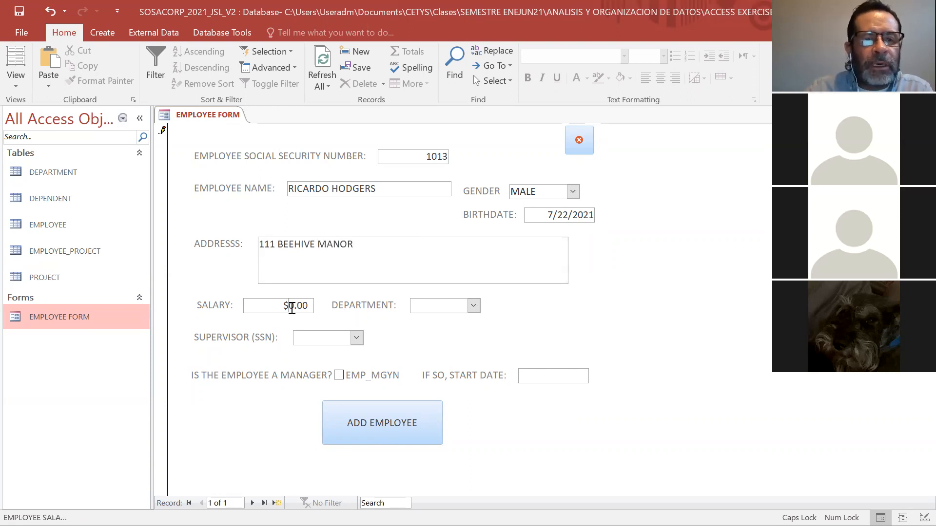
pyautogui.press('Delete')
pyautogui.press('Delete')
pyautogui.press('BackSpace')
pyautogui.write('4')
pyautogui.press('BackSpace')
pyautogui.write('6')
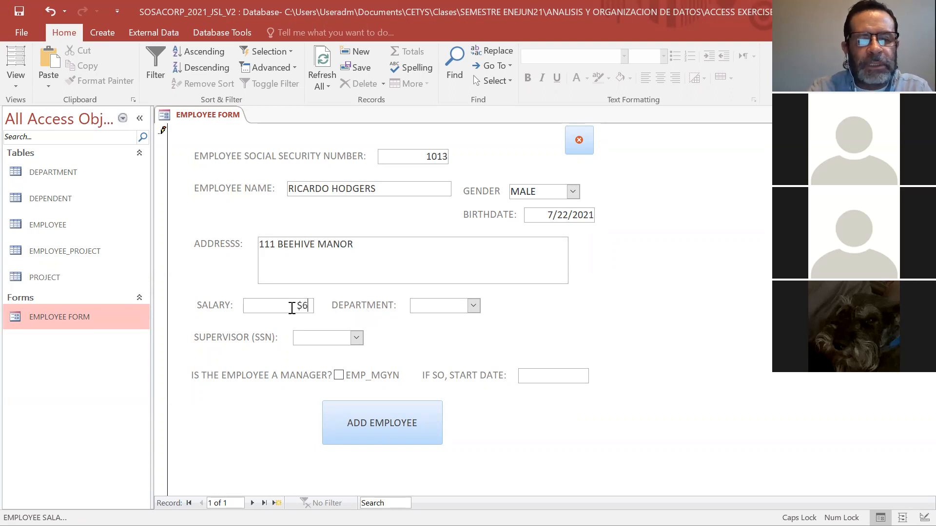
pyautogui.write('00000000')
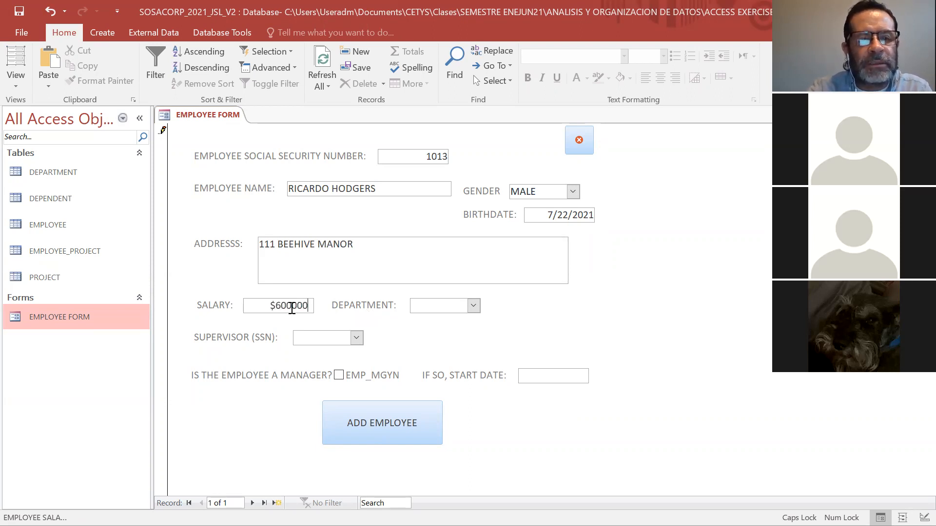
pyautogui.write('.00')
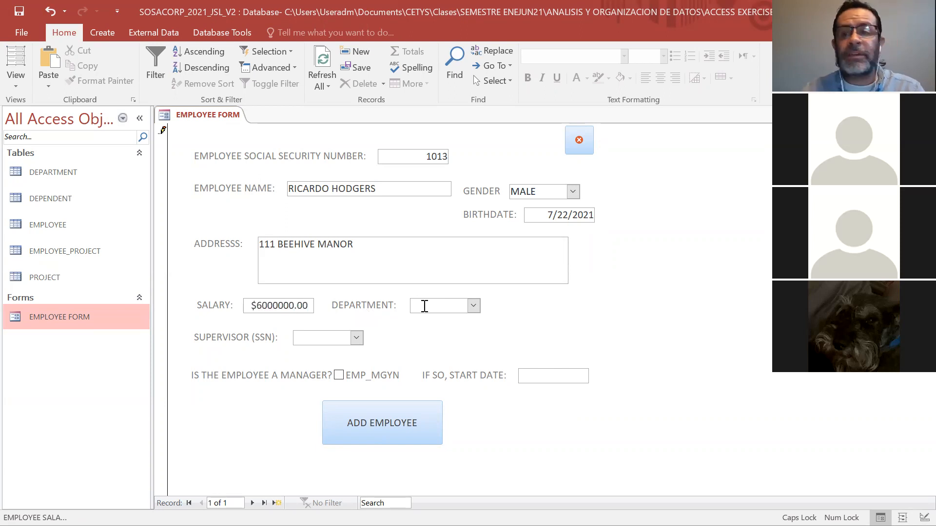
# Assign the new employee to department 30 with the supervisor's social security number, and save the record with ADD EMPLOYEE.
pyautogui.click(473, 305)
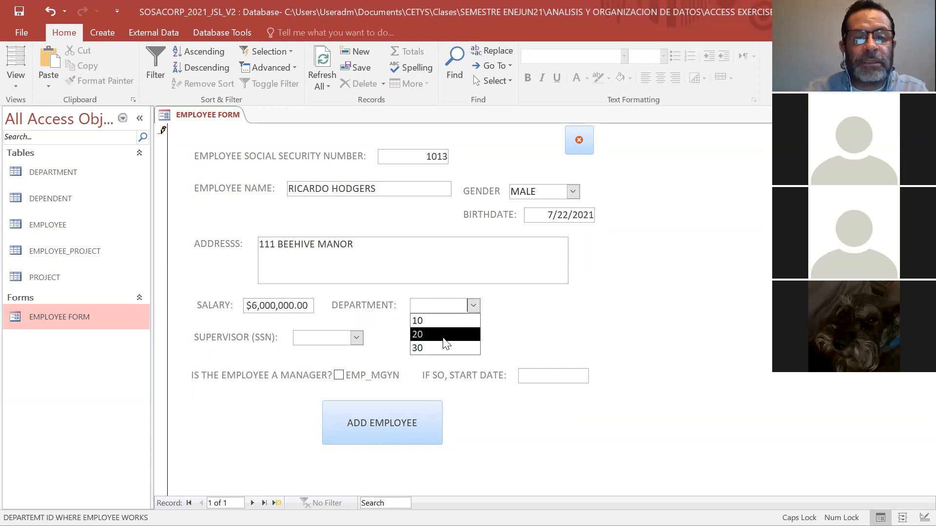
pyautogui.click(429, 349)
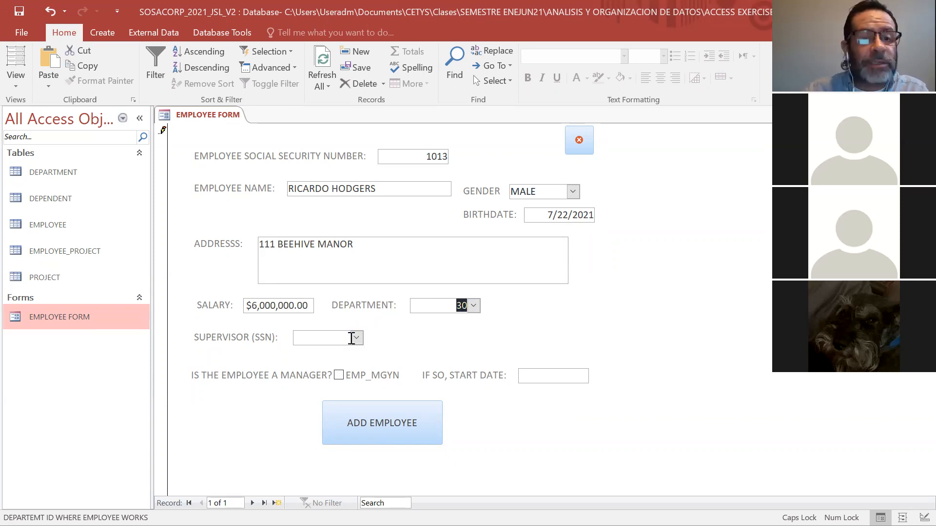
pyautogui.click(356, 338)
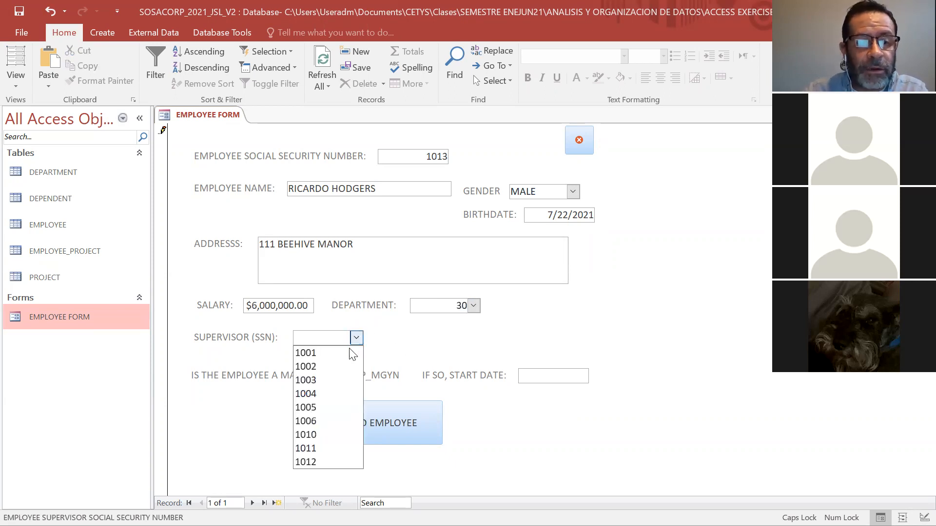
pyautogui.click(342, 381)
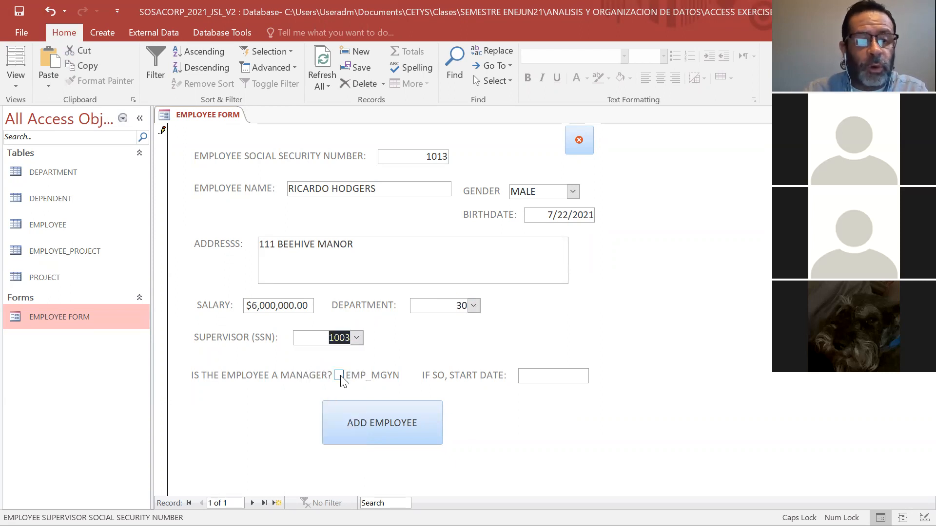
pyautogui.click(357, 338)
pyautogui.click(334, 394)
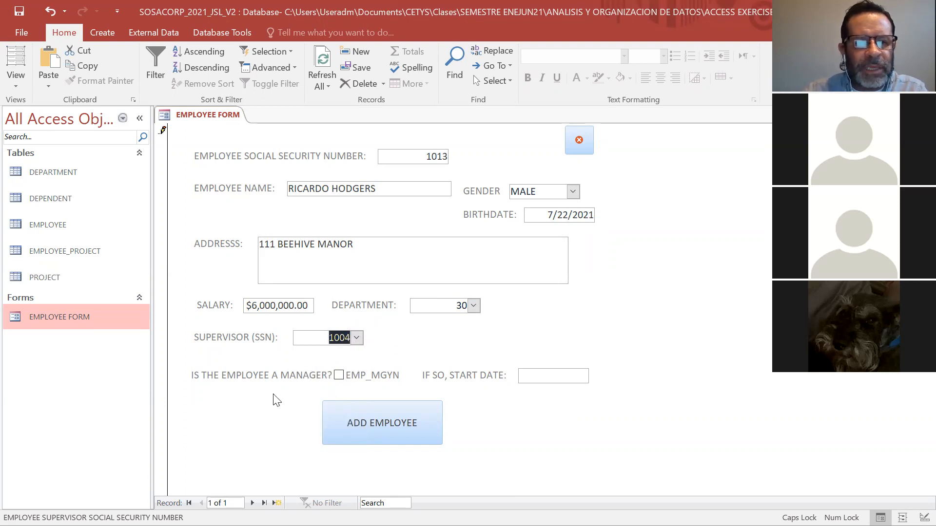
pyautogui.click(376, 432)
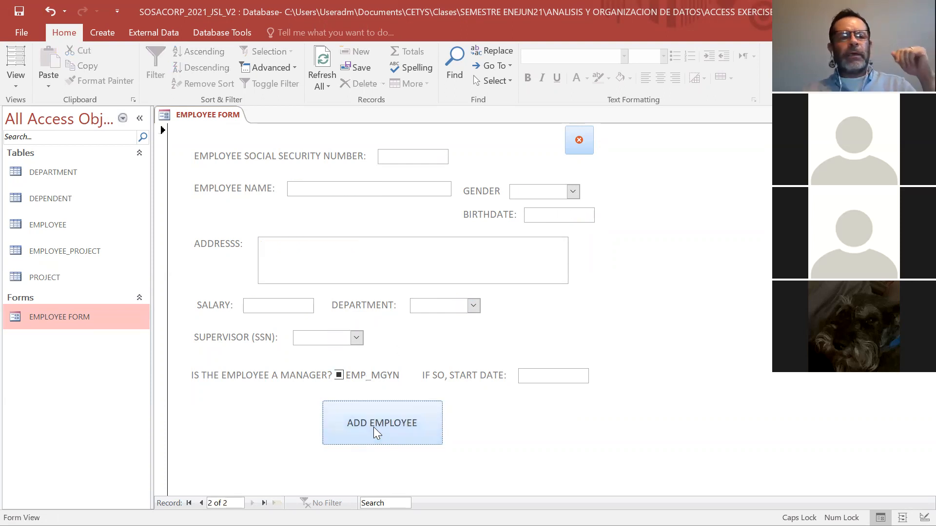
# Check the EMPLOYEE table for the record just added through the form, and close the table.
pyautogui.doubleClick(73, 227)
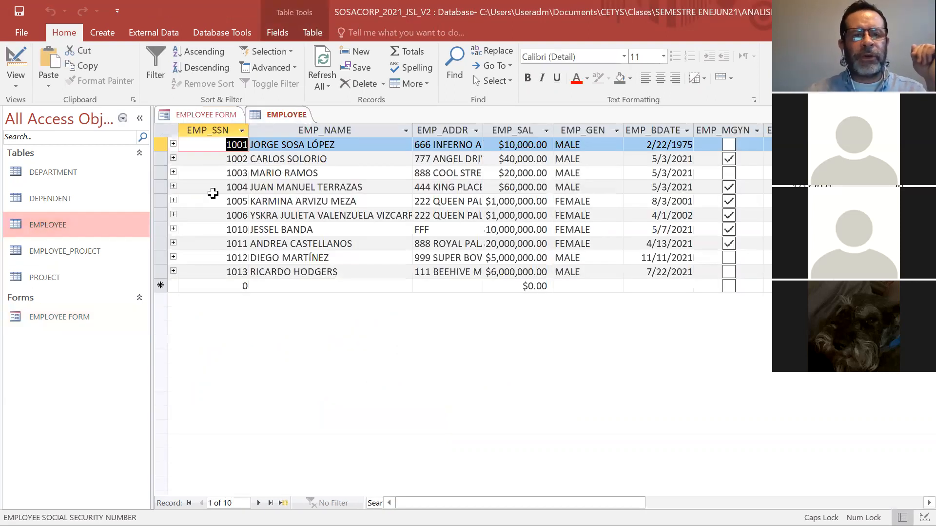
pyautogui.click(161, 271)
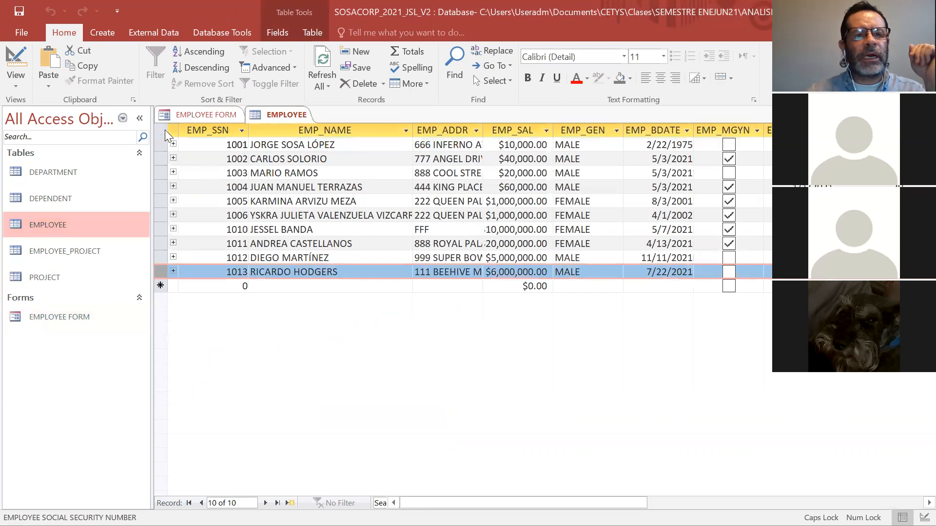
pyautogui.rightClick(277, 118)
pyautogui.click(319, 141)
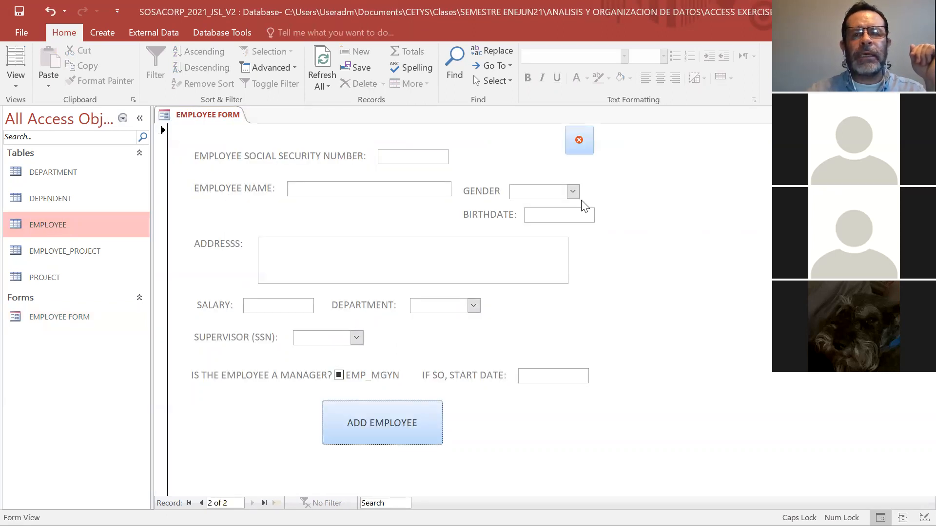
# Test the form's close button and reopen the EMPLOYEE FORM in Design View.
pyautogui.click(579, 141)
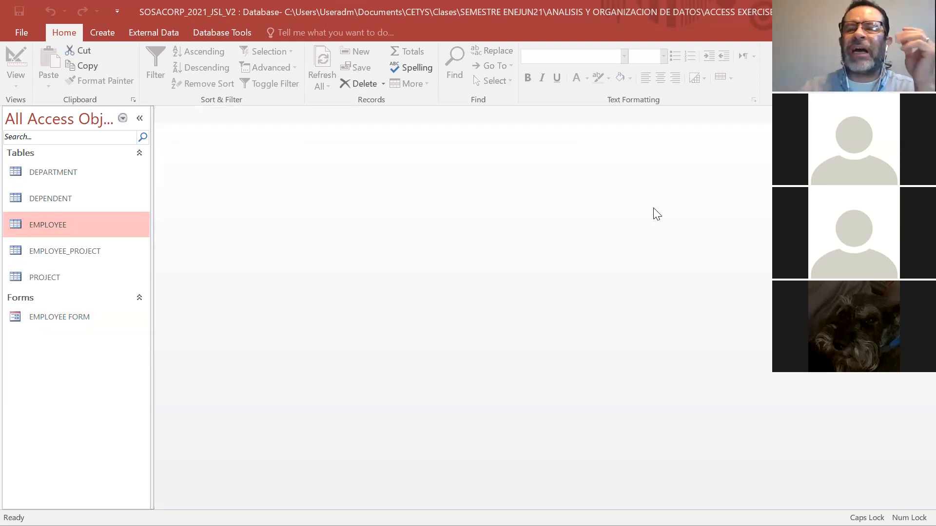
pyautogui.doubleClick(77, 322)
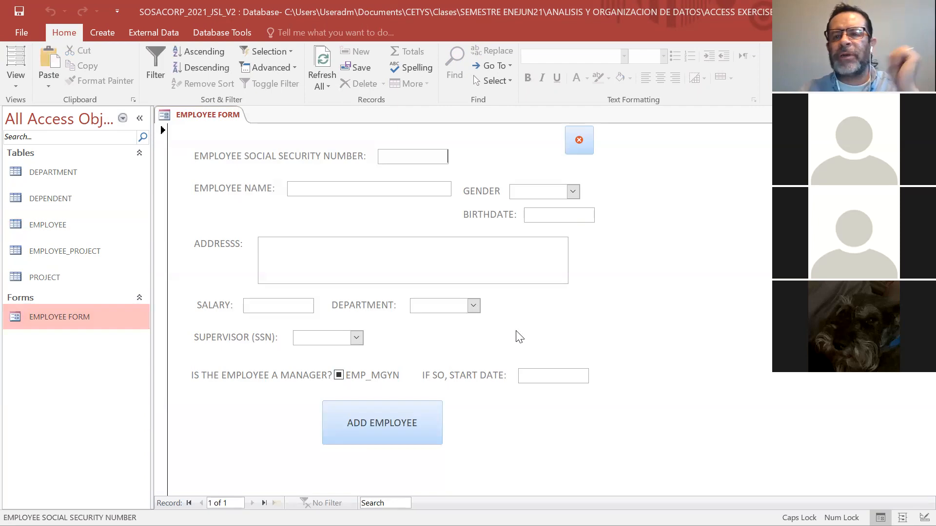
pyautogui.click(16, 81)
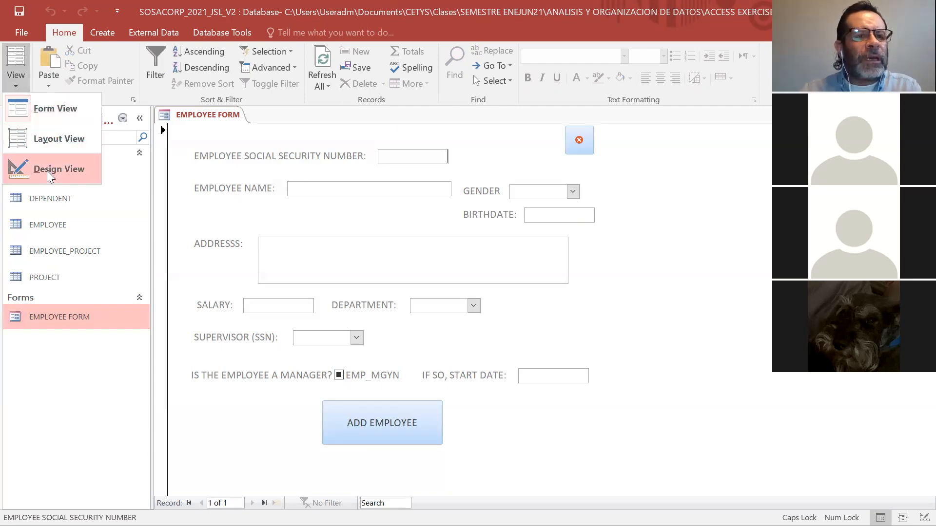
pyautogui.click(51, 174)
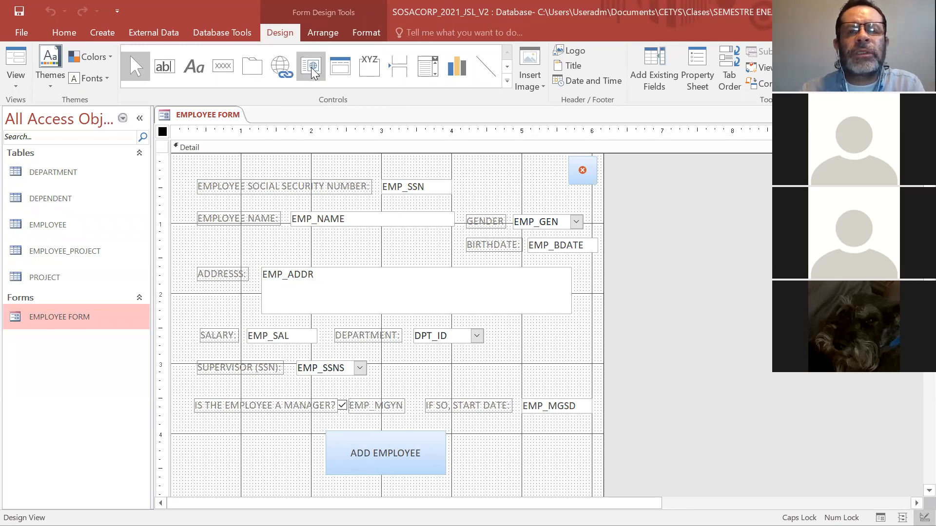
# Insert the New York Jets logo picture near the form's close button and shrink it to fit above the GENDER field.
pyautogui.click(507, 67)
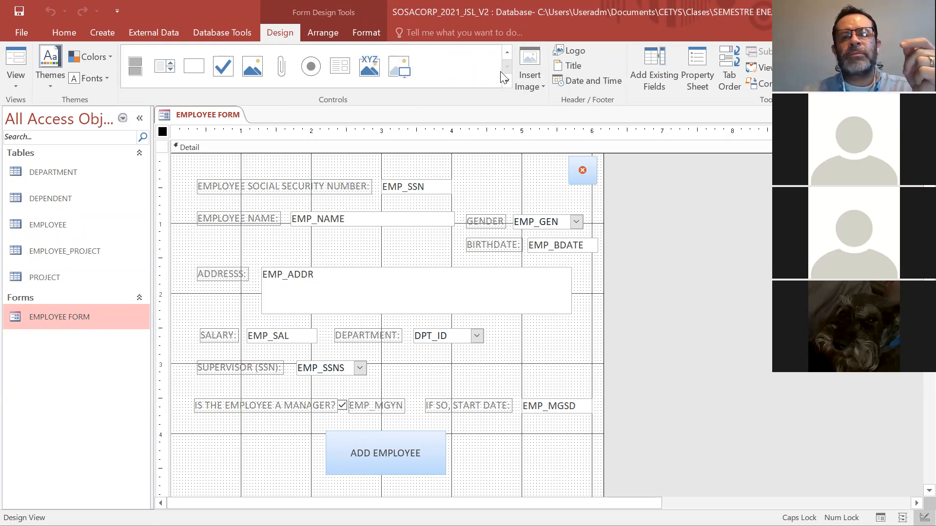
pyautogui.click(509, 54)
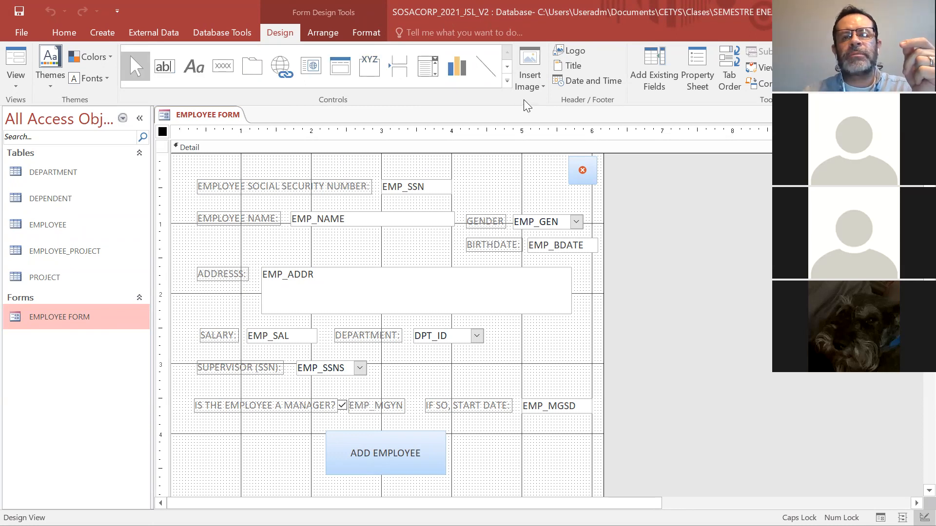
pyautogui.click(506, 81)
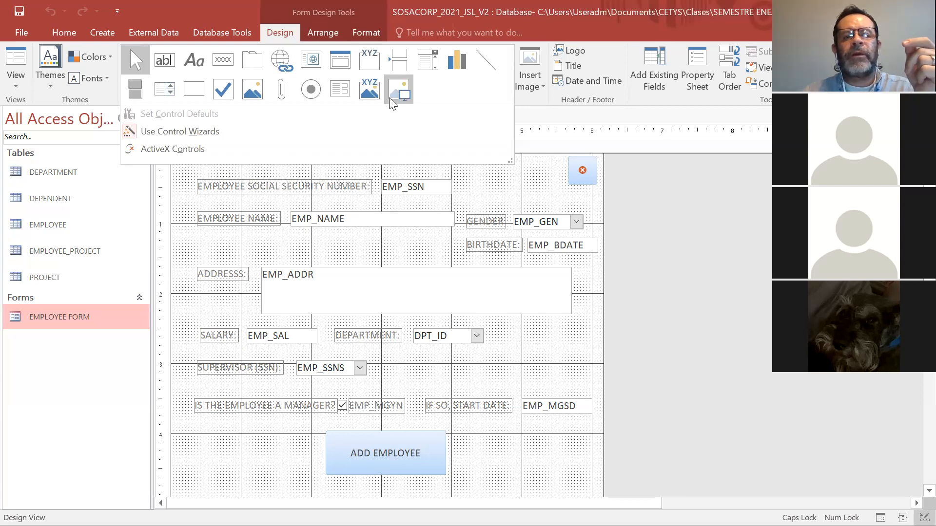
pyautogui.click(530, 88)
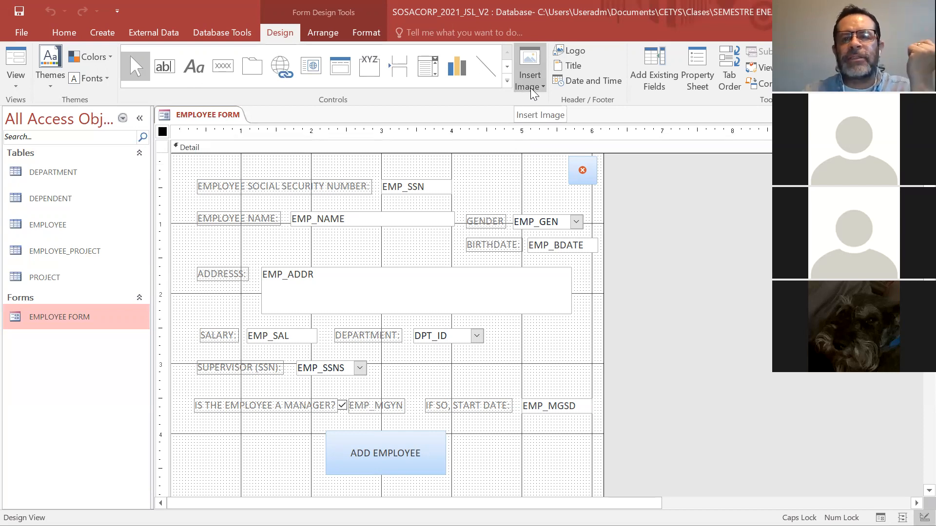
pyautogui.click(532, 88)
pyautogui.click(532, 103)
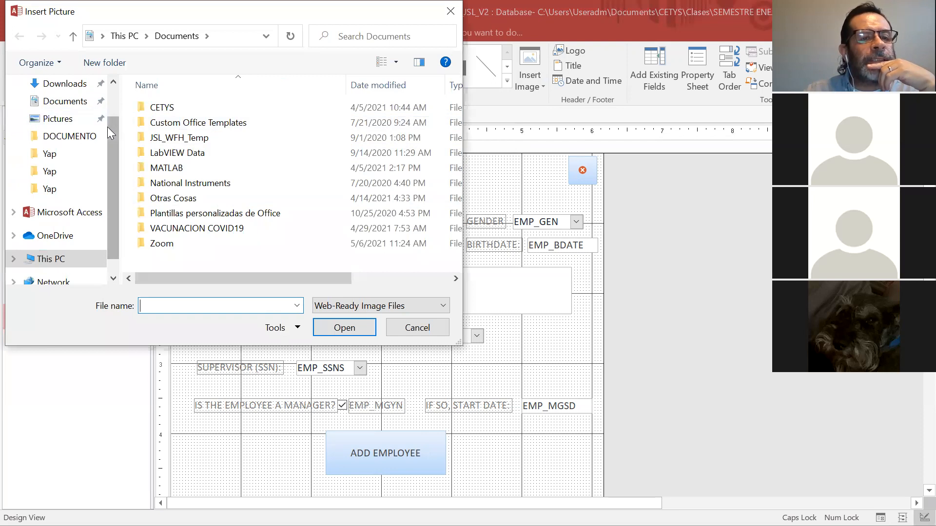
pyautogui.scroll(1, 109, 131)
pyautogui.click(58, 112)
pyautogui.click(188, 123)
pyautogui.click(344, 329)
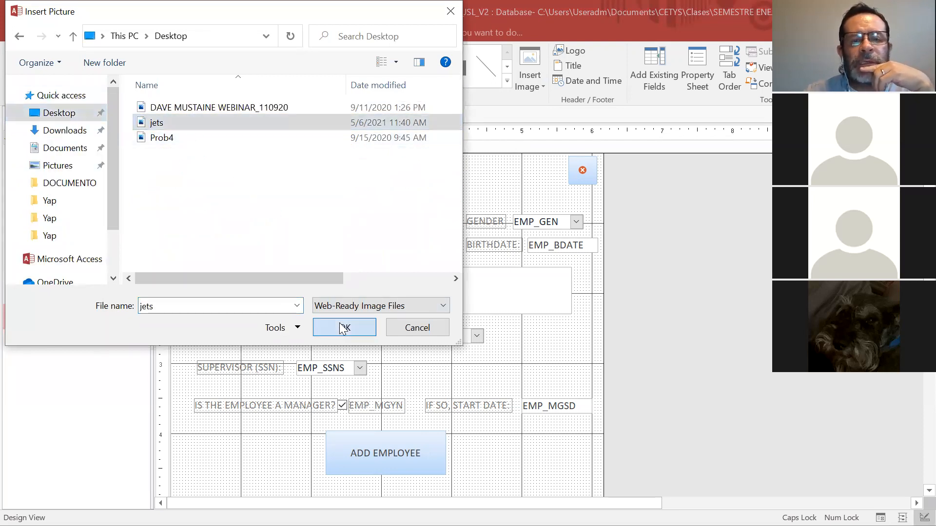
pyautogui.click(477, 162)
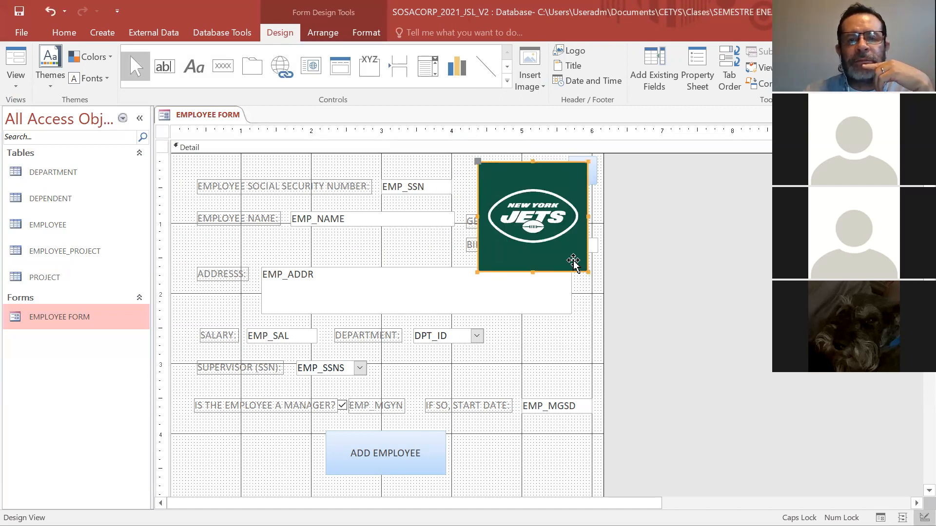
pyautogui.moveTo(588, 271); pyautogui.dragTo(515, 191)
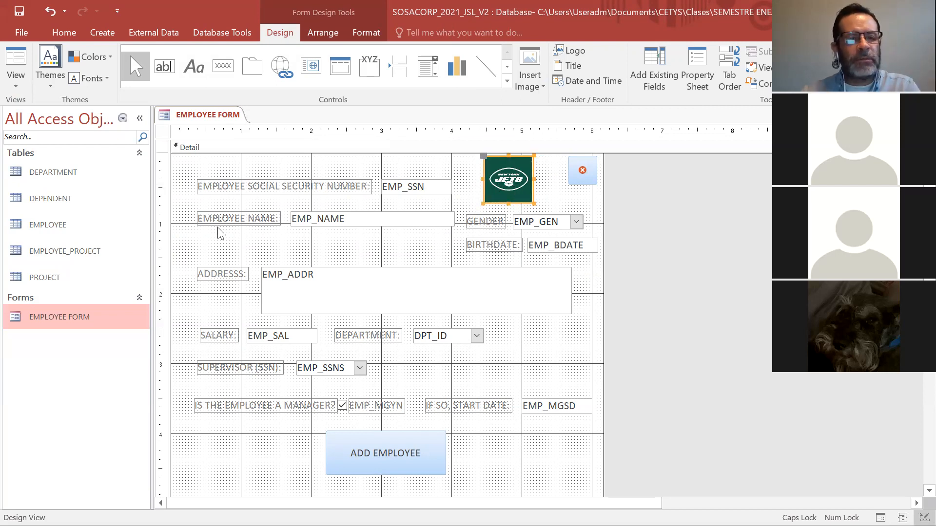
# Preview the form with its new logo in Form View, and return to Design View.
pyautogui.click(17, 100)
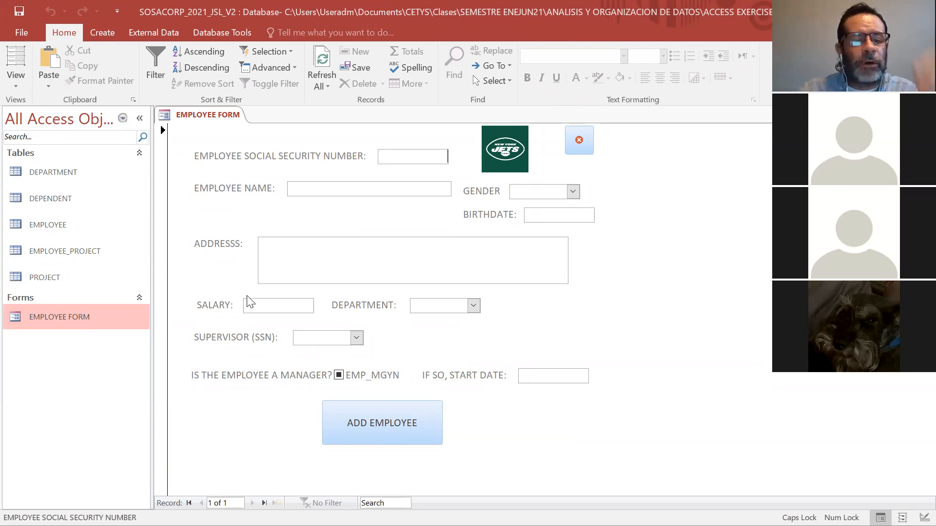
pyautogui.click(21, 85)
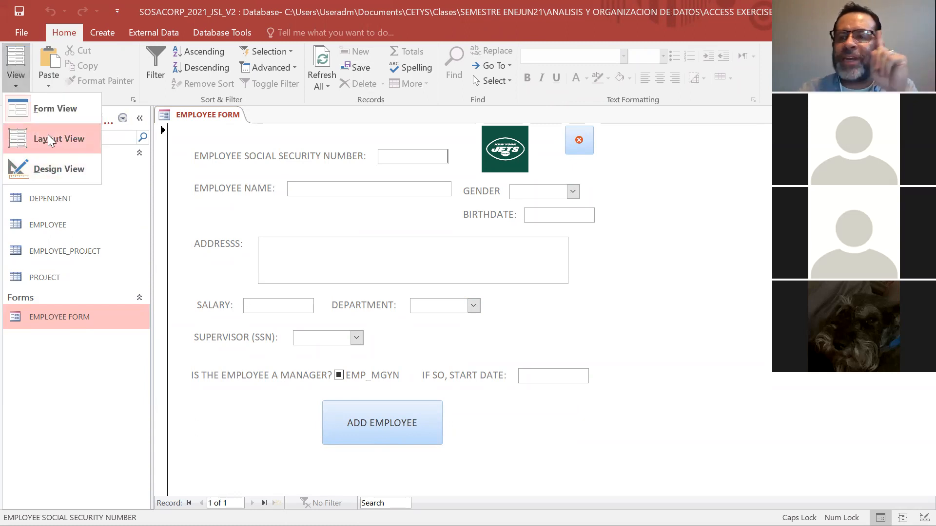
pyautogui.click(58, 168)
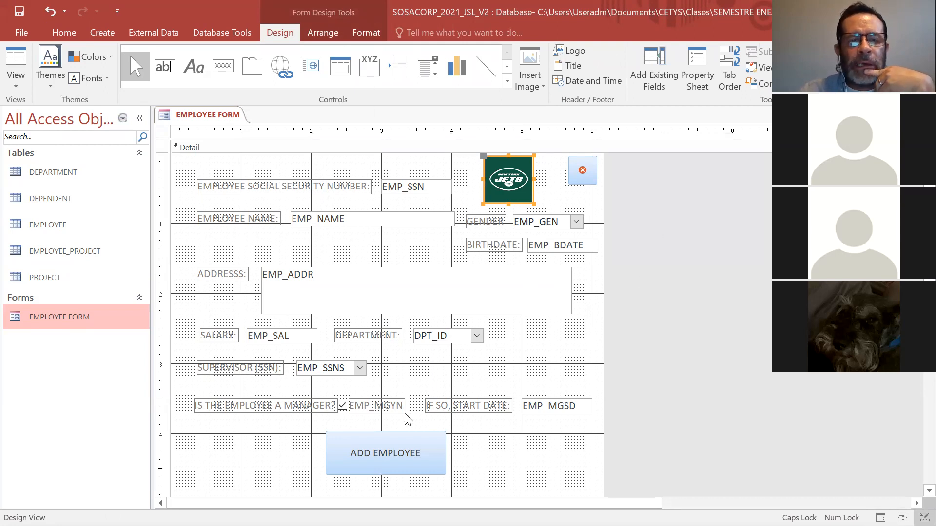
pyautogui.click(482, 442)
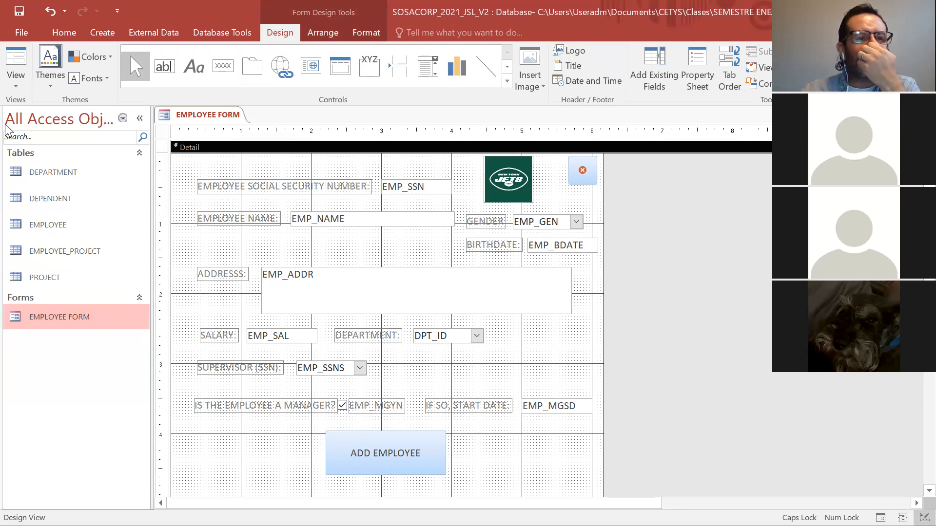
# Try the manager check box in Form View, and go back to Design View.
pyautogui.click(16, 83)
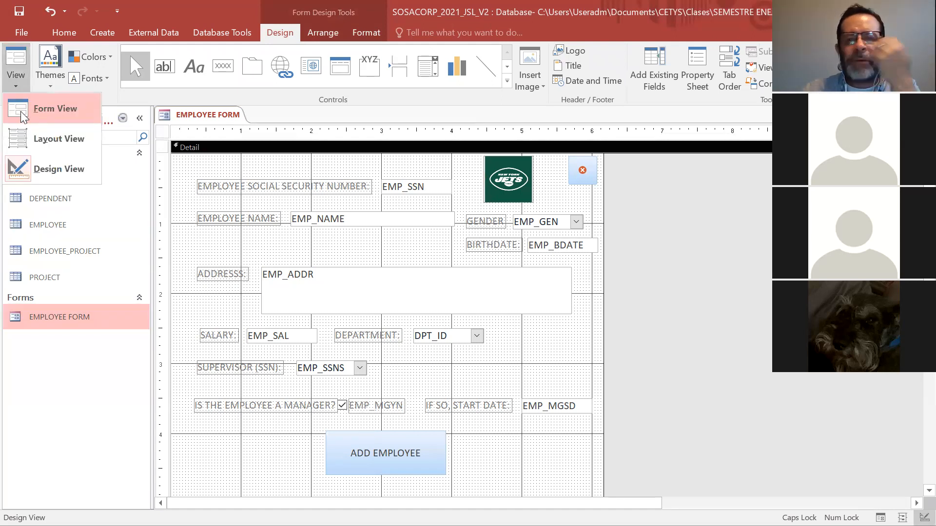
pyautogui.click(21, 114)
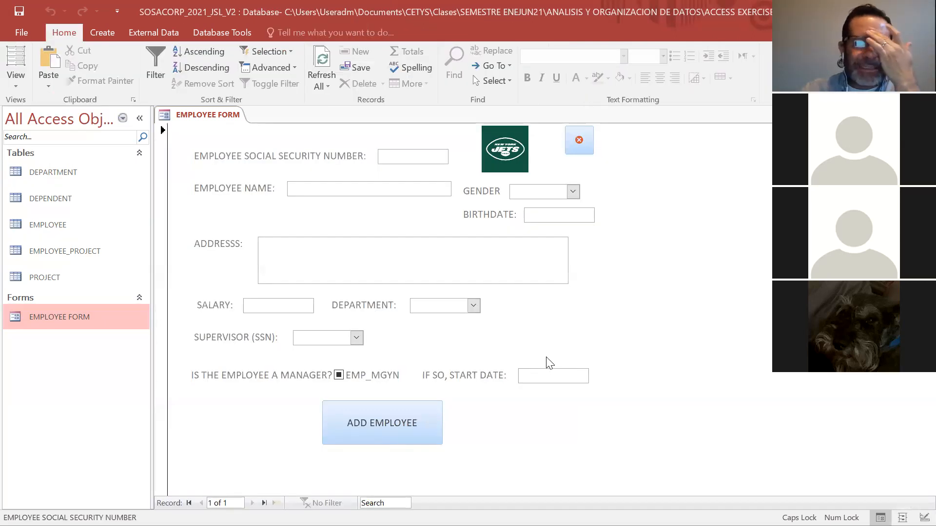
pyautogui.click(339, 375)
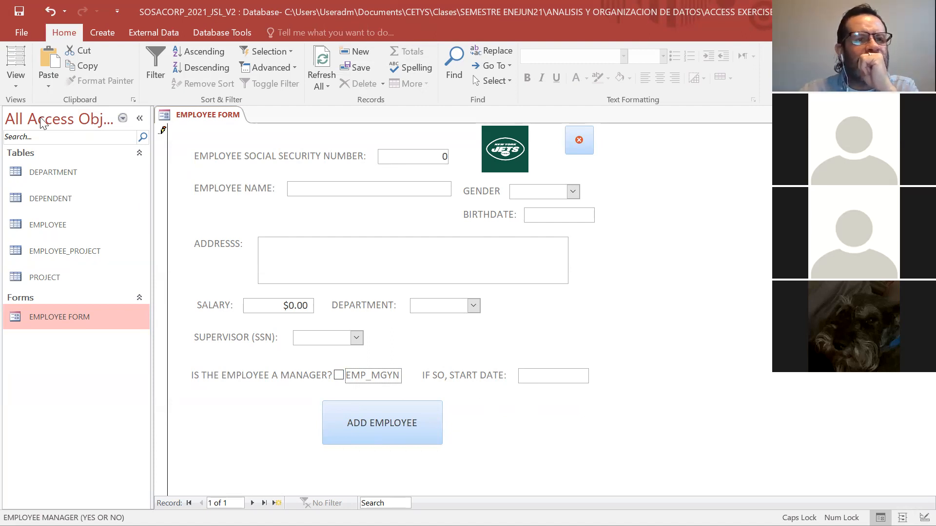
pyautogui.click(13, 85)
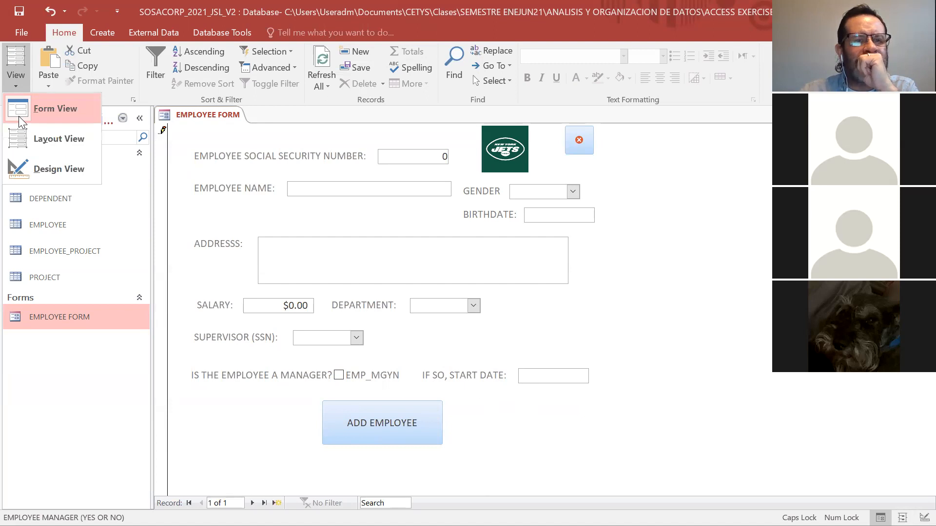
pyautogui.click(18, 116)
pyautogui.click(9, 83)
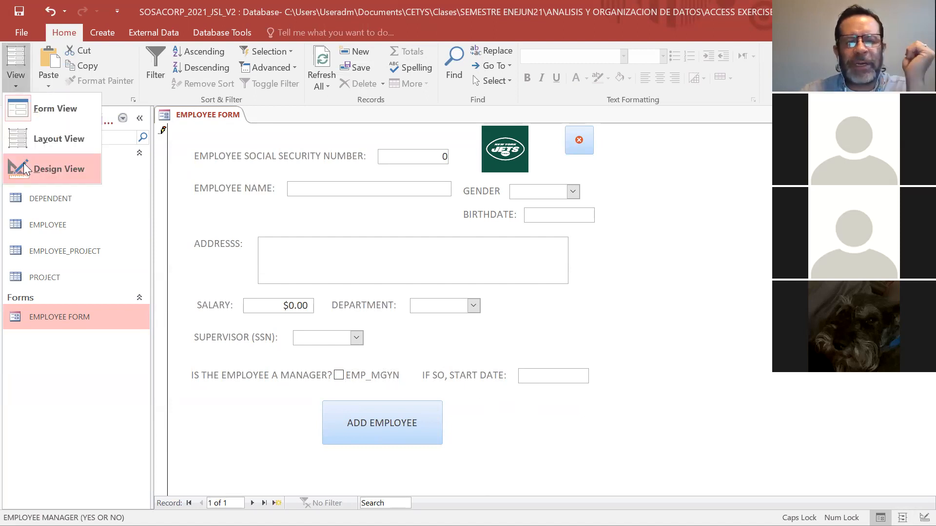
pyautogui.click(24, 162)
# Start a new conditional formatting rule for the EMP_MGSD start date field.
pyautogui.click(374, 408)
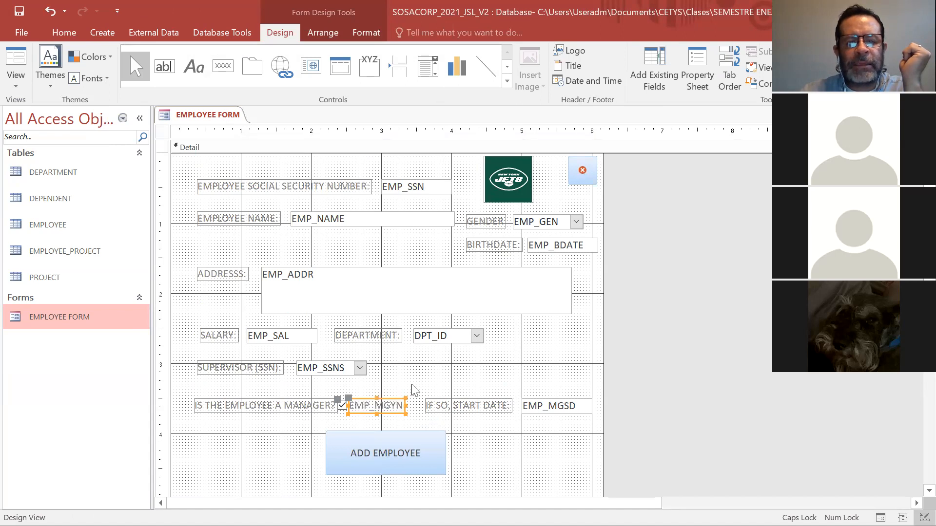
pyautogui.click(493, 390)
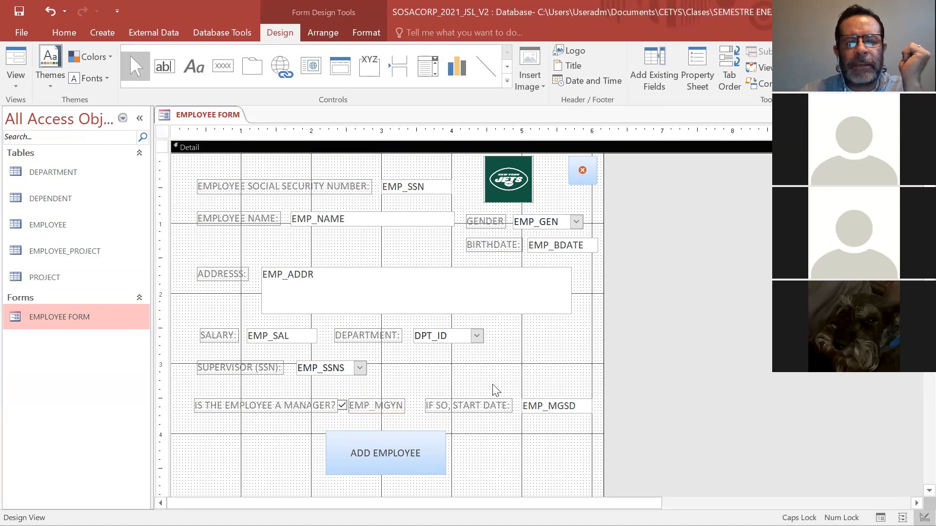
pyautogui.click(542, 404)
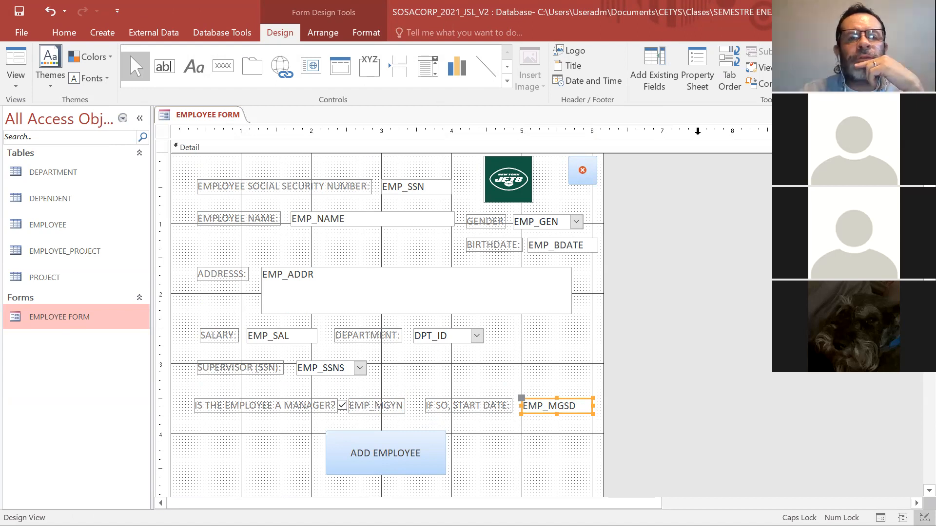
pyautogui.click(312, 32)
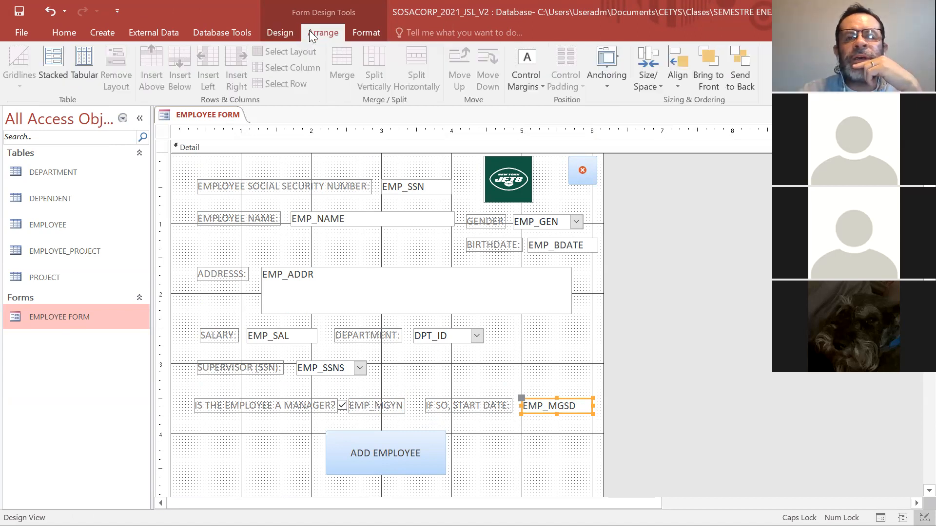
pyautogui.click(349, 28)
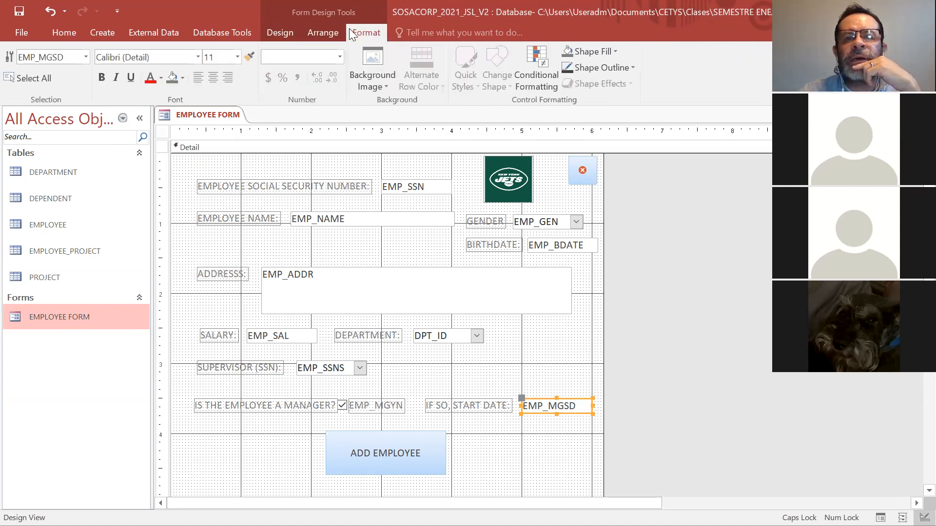
pyautogui.click(531, 72)
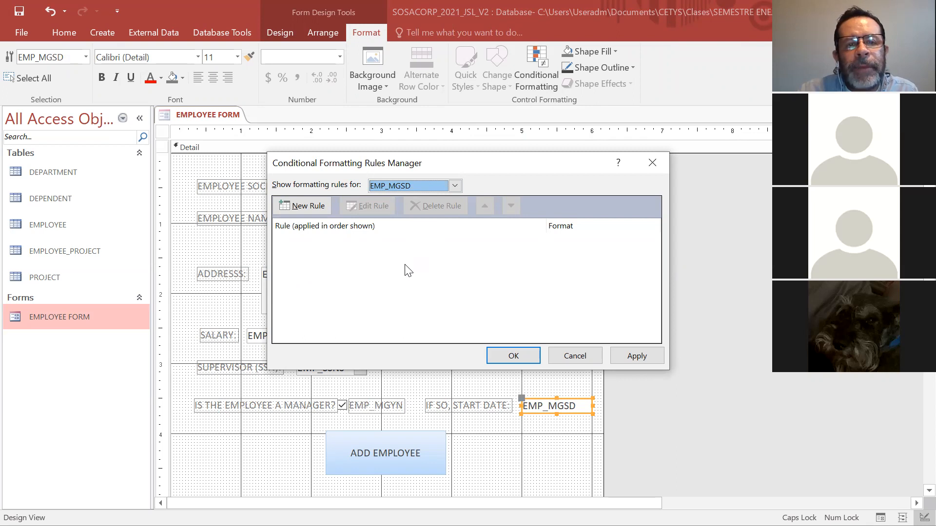
pyautogui.click(306, 207)
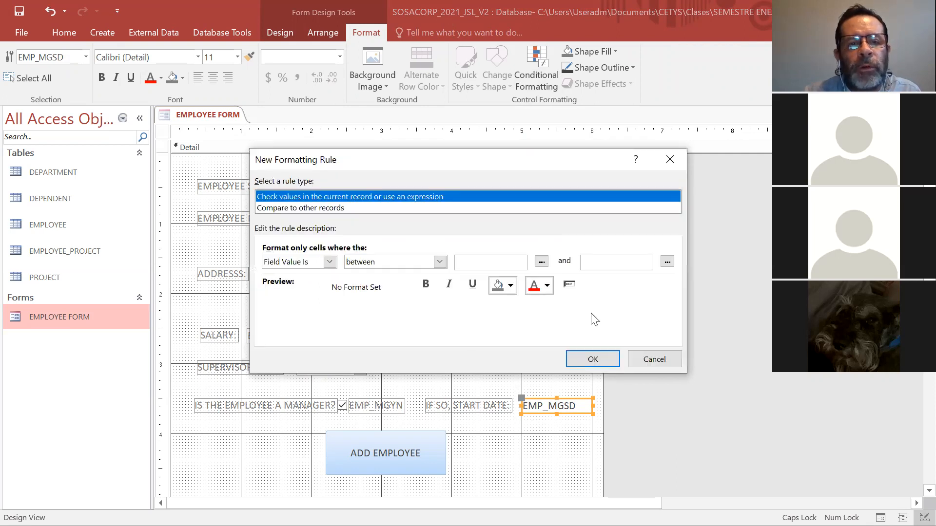
# Set the formatting rule's condition type to Expression Is.
pyautogui.click(330, 262)
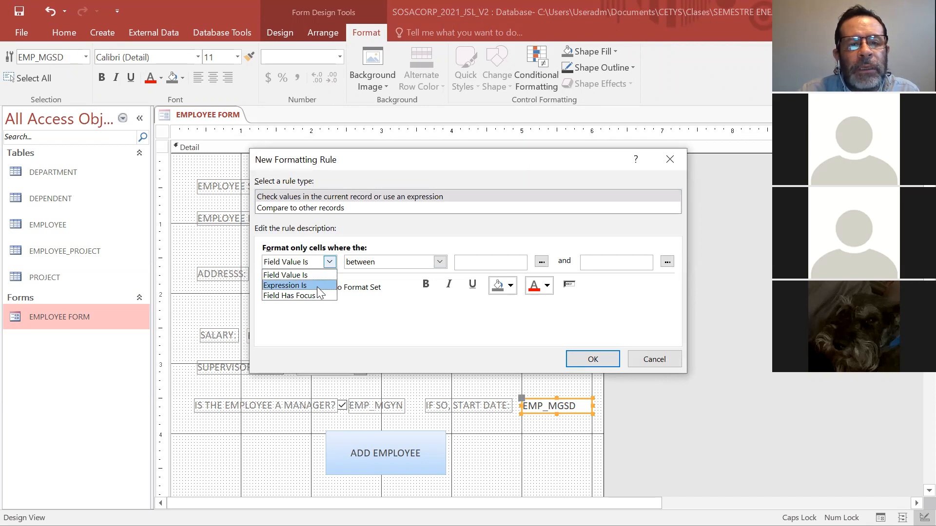
pyautogui.click(317, 287)
pyautogui.click(330, 262)
pyautogui.click(318, 276)
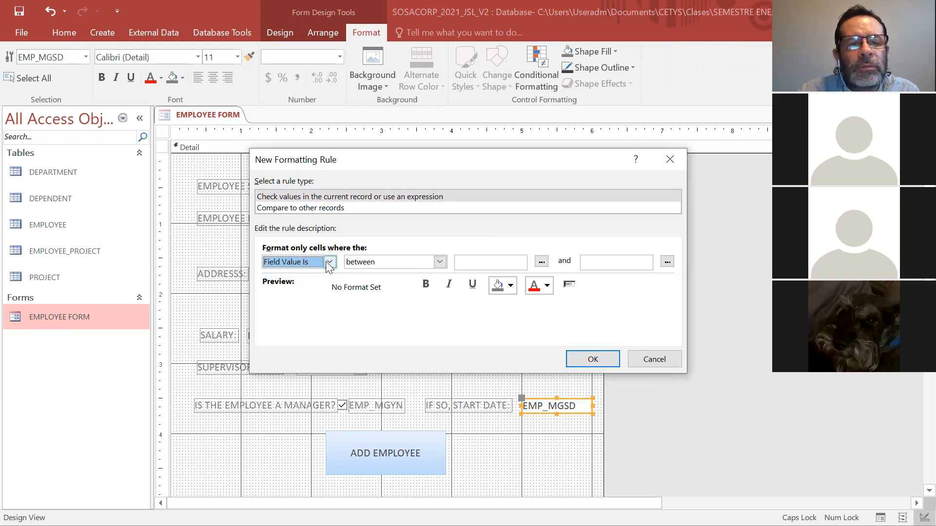
pyautogui.click(330, 263)
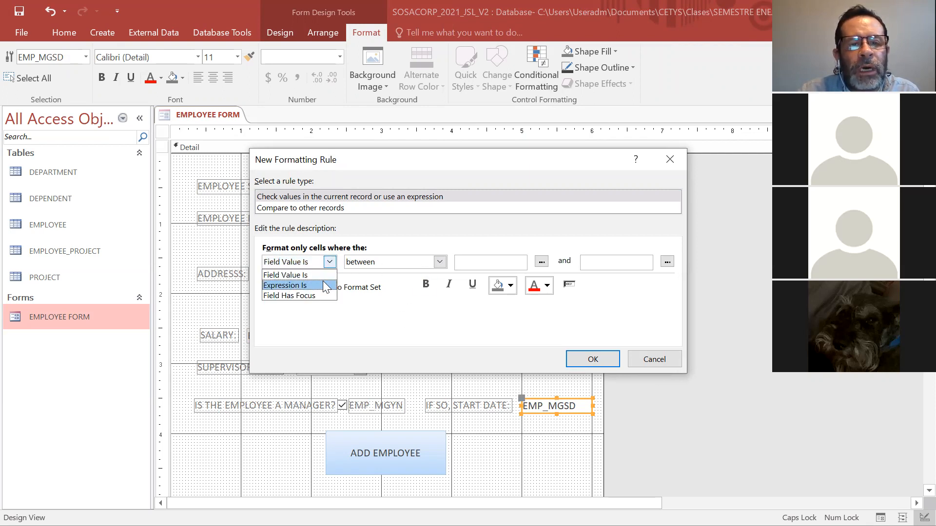
pyautogui.click(326, 287)
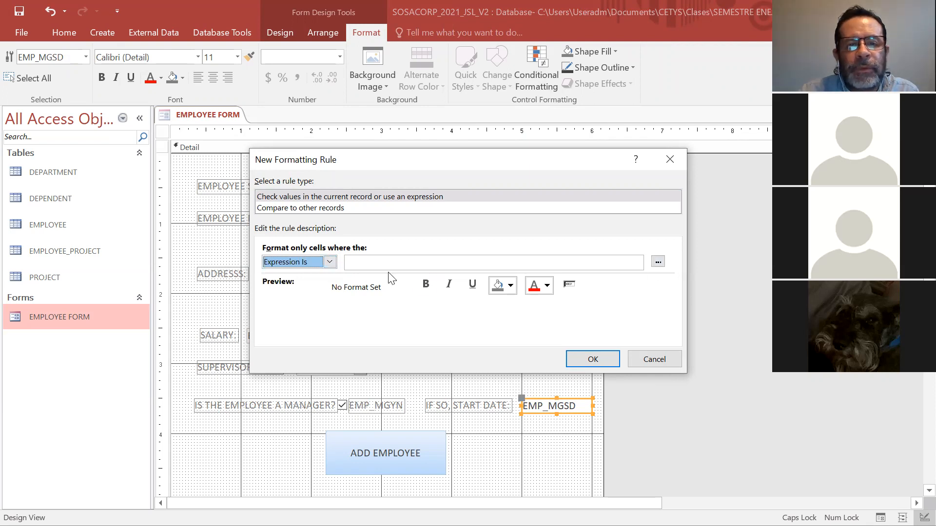
# Build the rule's expression as [EMP_MGYN] = 0 in the Expression Builder.
pyautogui.click(657, 263)
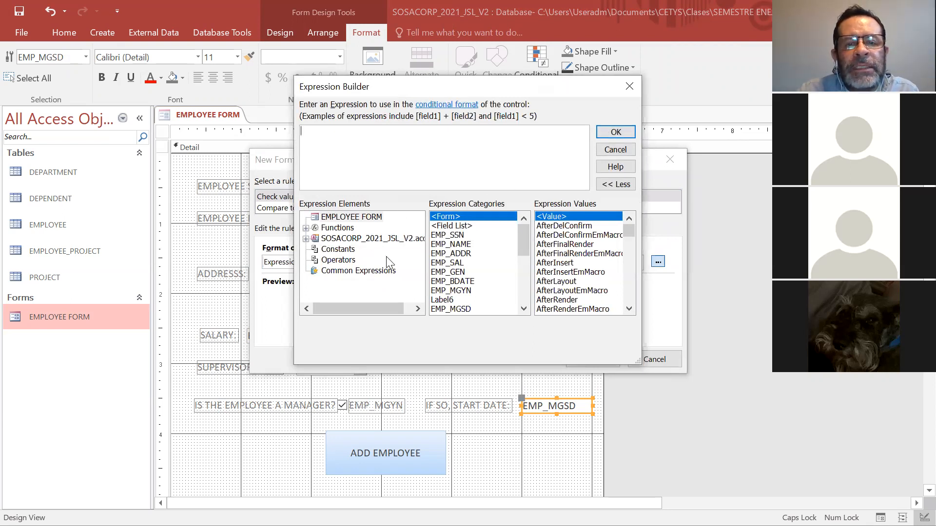
pyautogui.click(463, 290)
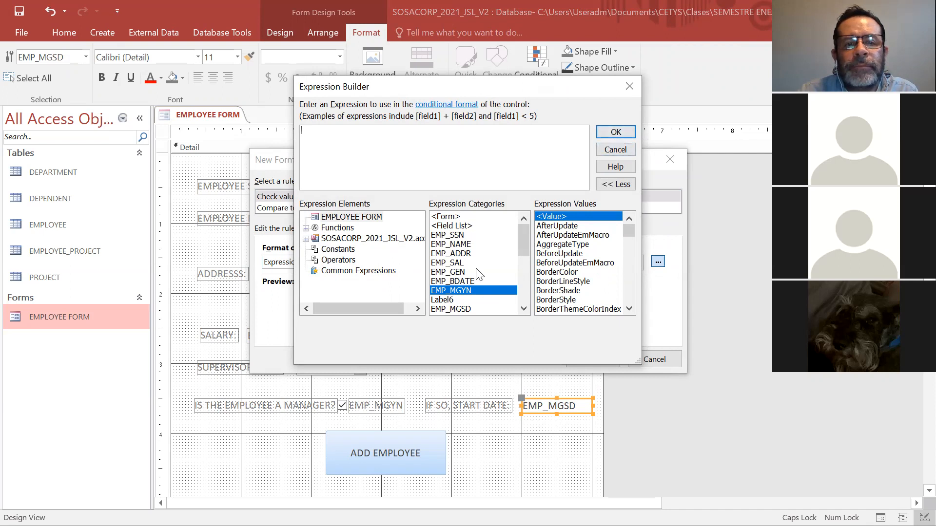
pyautogui.doubleClick(472, 291)
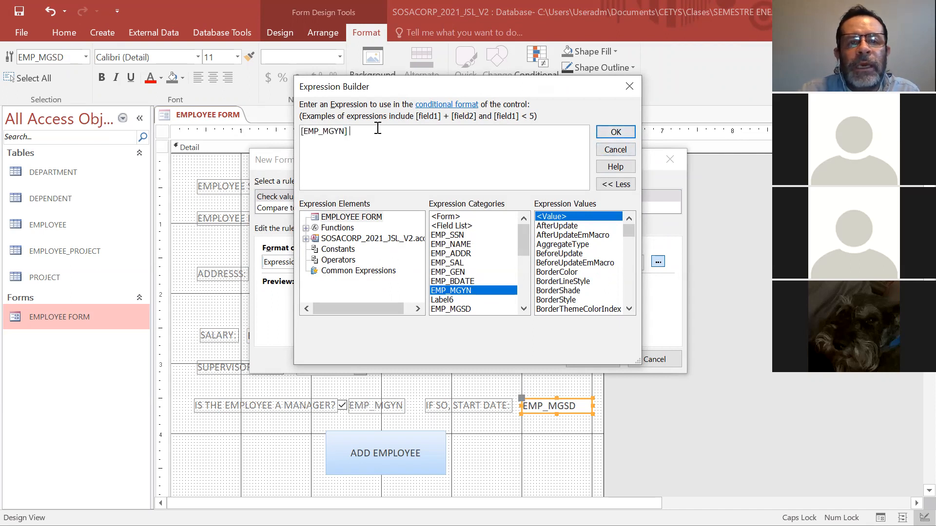
pyautogui.write('==')
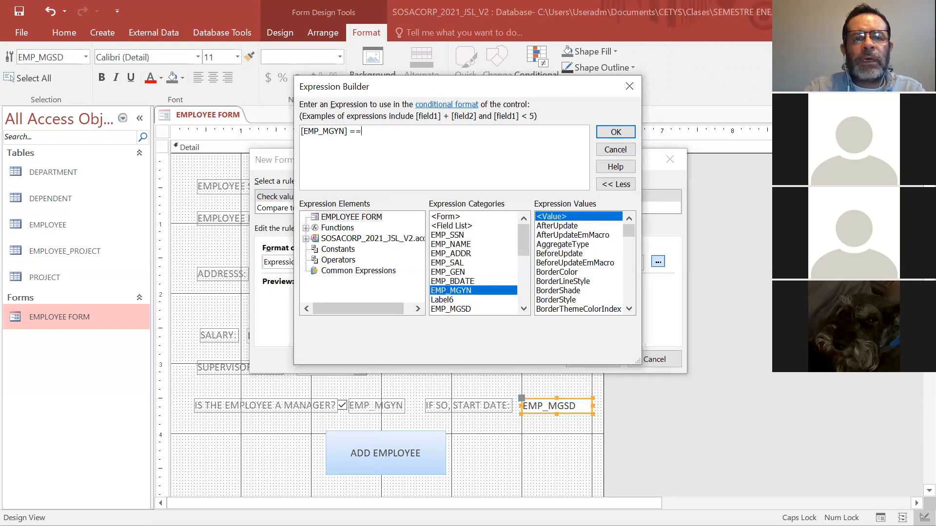
pyautogui.write('0')
pyautogui.press('BackSpace')
pyautogui.press('BackSpace')
pyautogui.write('0')
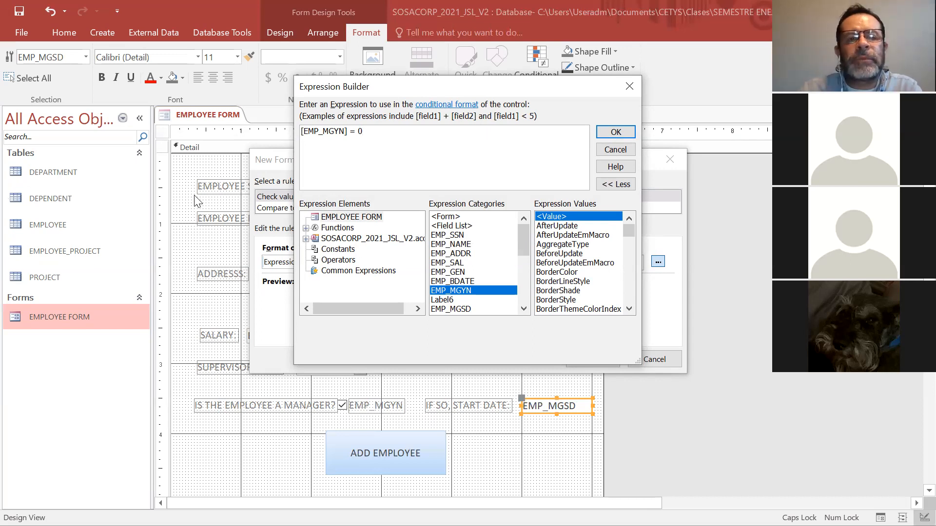
pyautogui.click(615, 132)
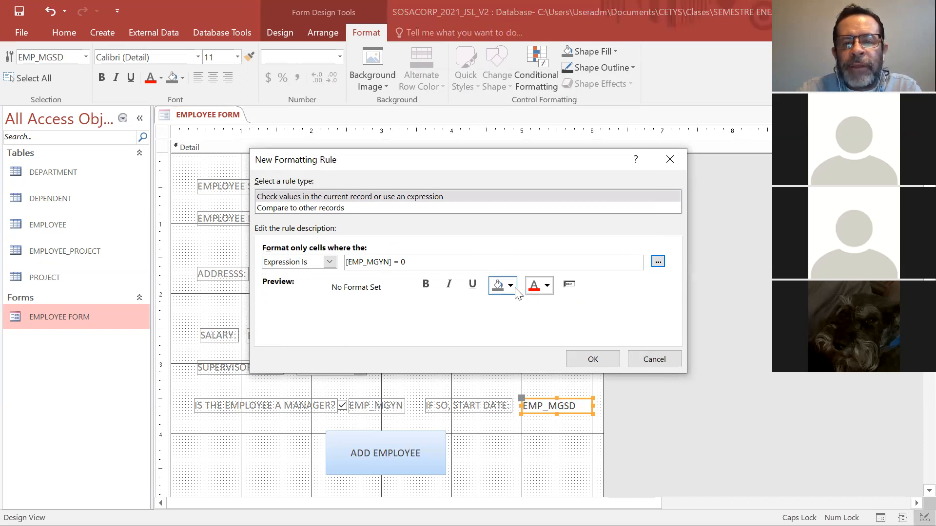
# Make the formatting rule disable the EMP_MGSD field with a light grey fill, and save the rule.
pyautogui.click(569, 286)
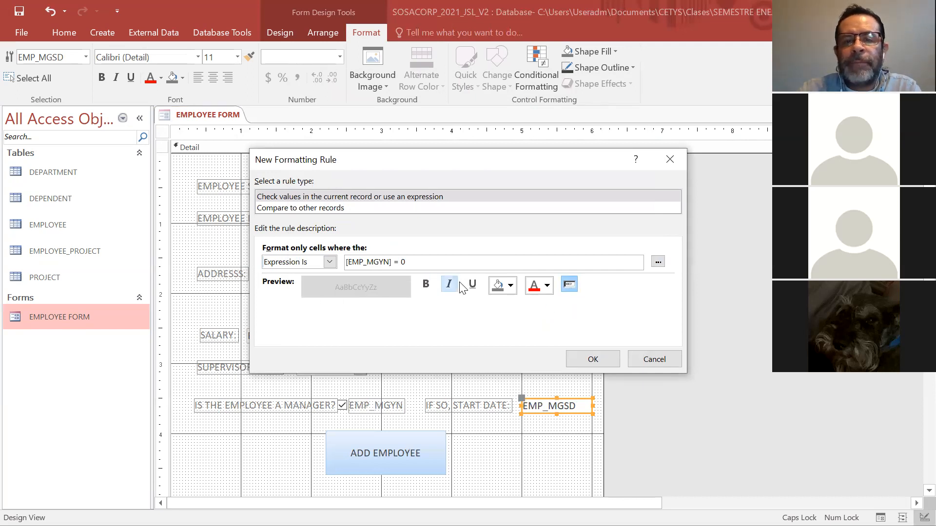
pyautogui.click(510, 286)
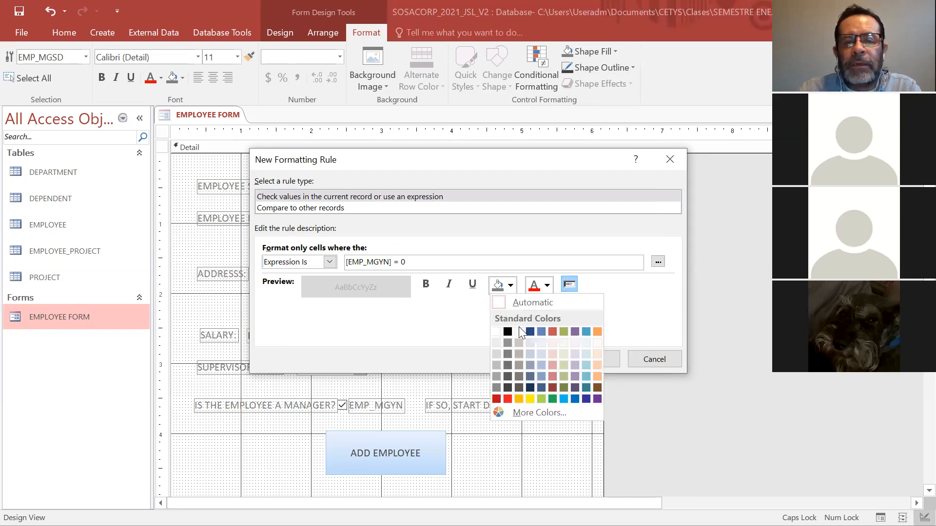
pyautogui.click(497, 366)
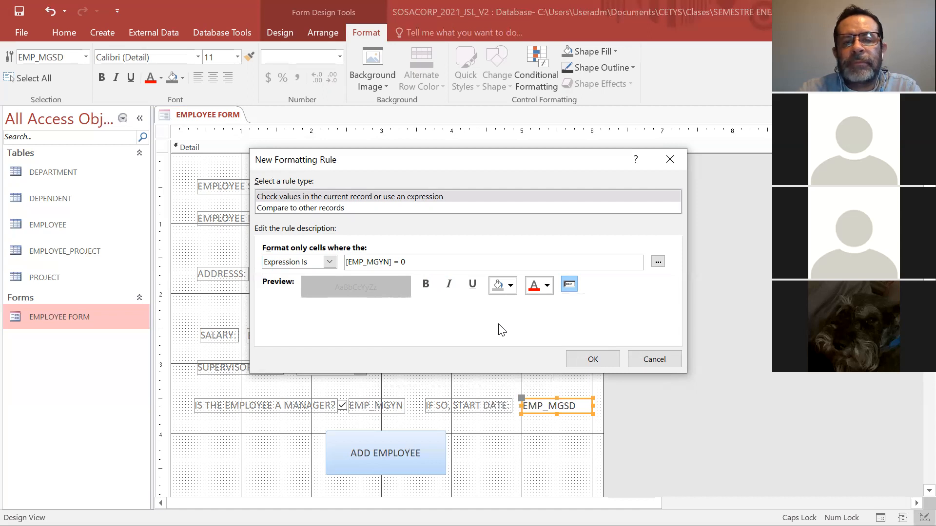
pyautogui.click(597, 360)
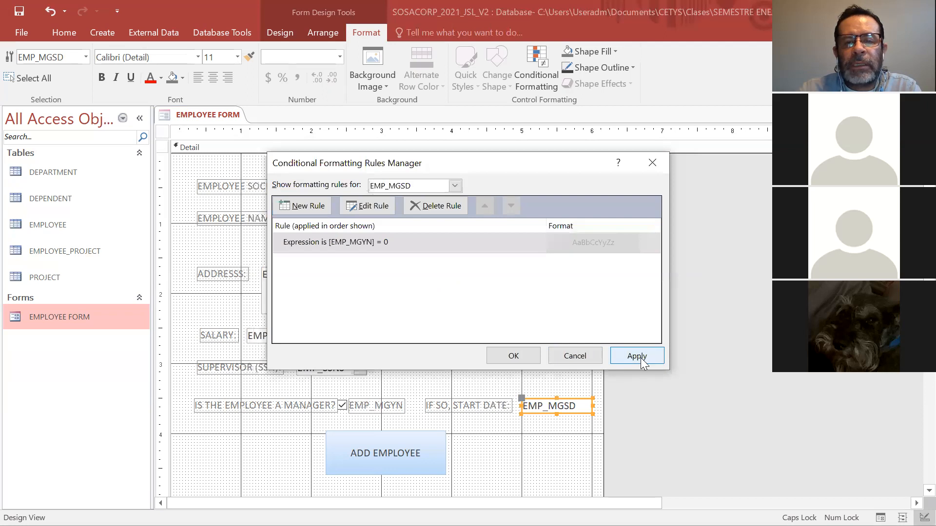
pyautogui.click(505, 359)
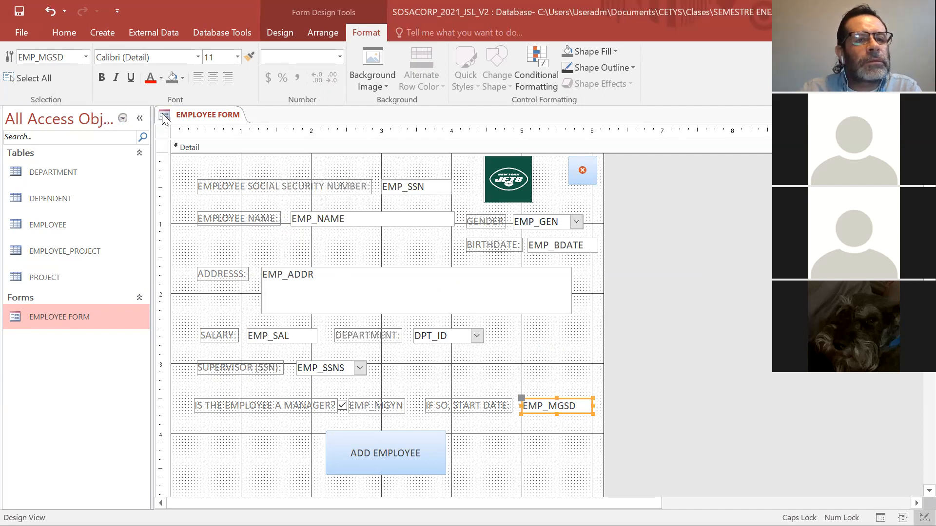
# Show the form in Form View and enter the new employee's social security number.
pyautogui.click(62, 34)
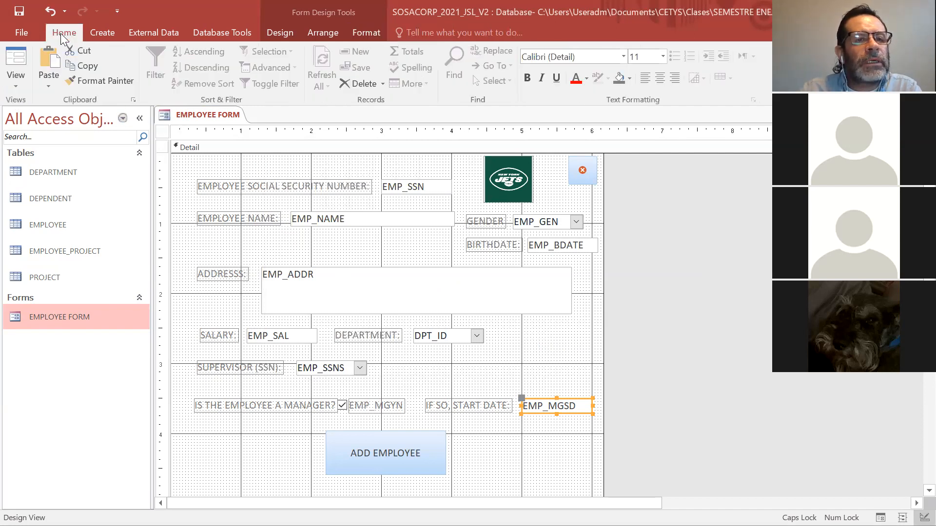
pyautogui.click(15, 86)
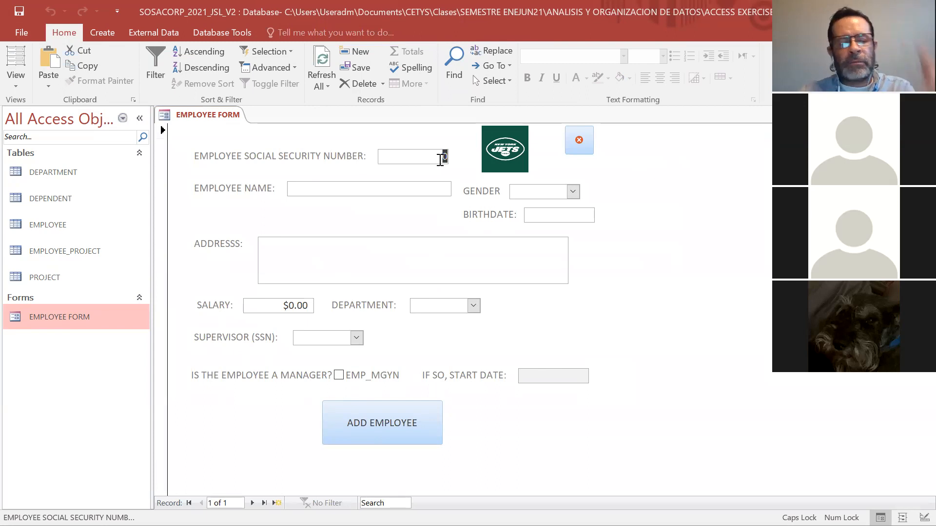
pyautogui.write('1010')
pyautogui.press('Tab')
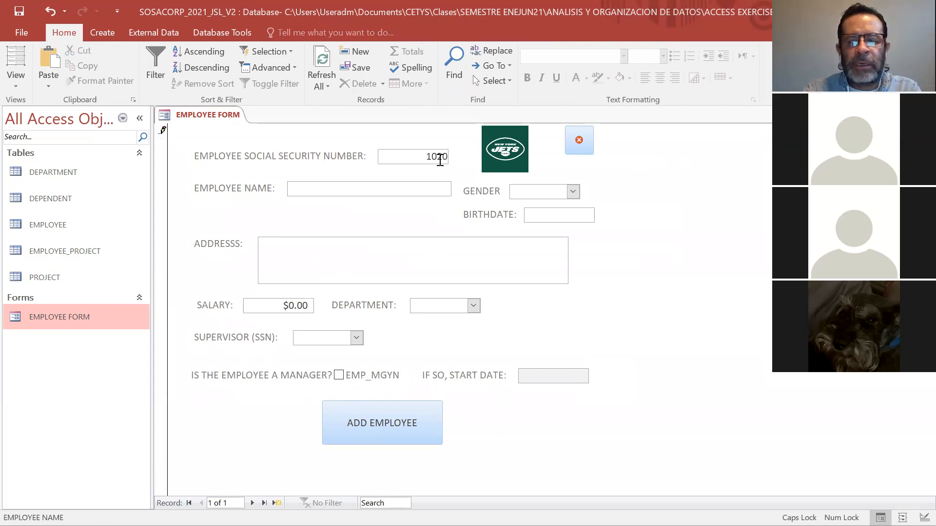
pyautogui.write('YSKRA JULIETA')
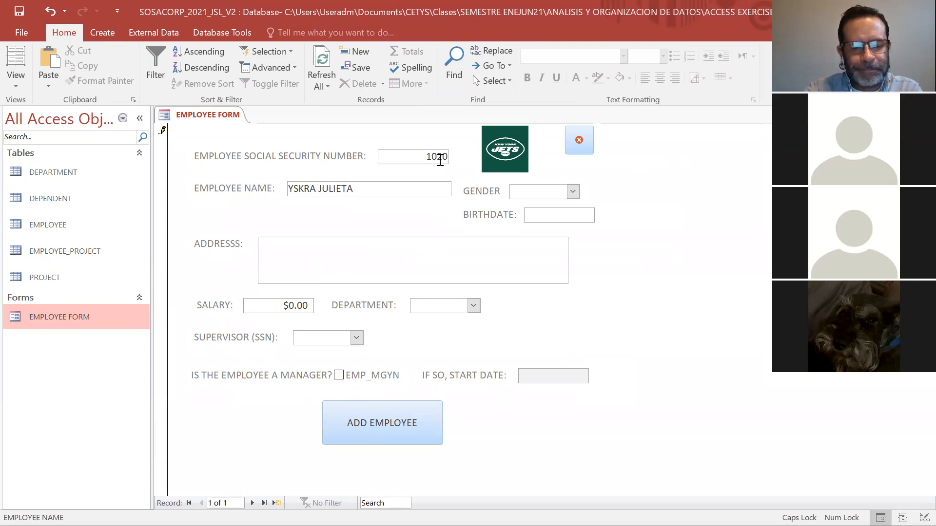
pyautogui.write('VALEN')
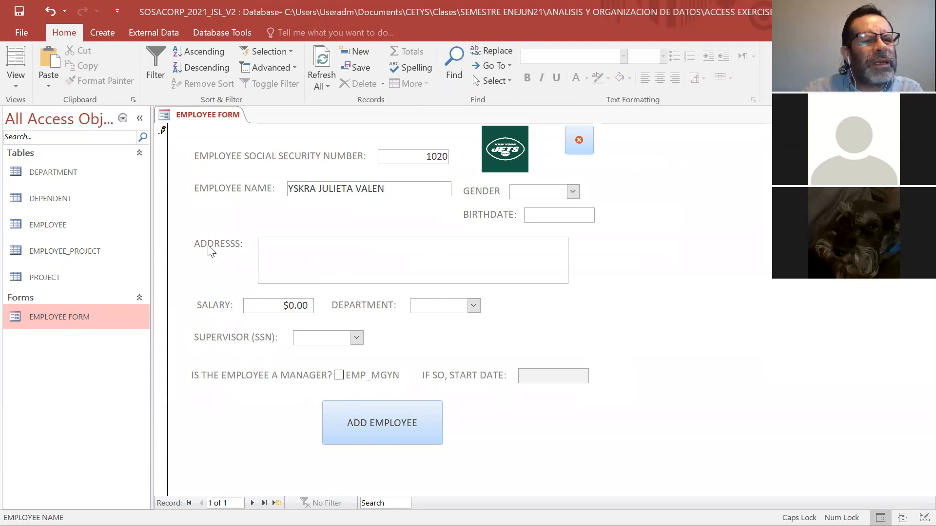
# Check the existing employee records in the EMPLOYEE table, and close the table.
pyautogui.doubleClick(70, 238)
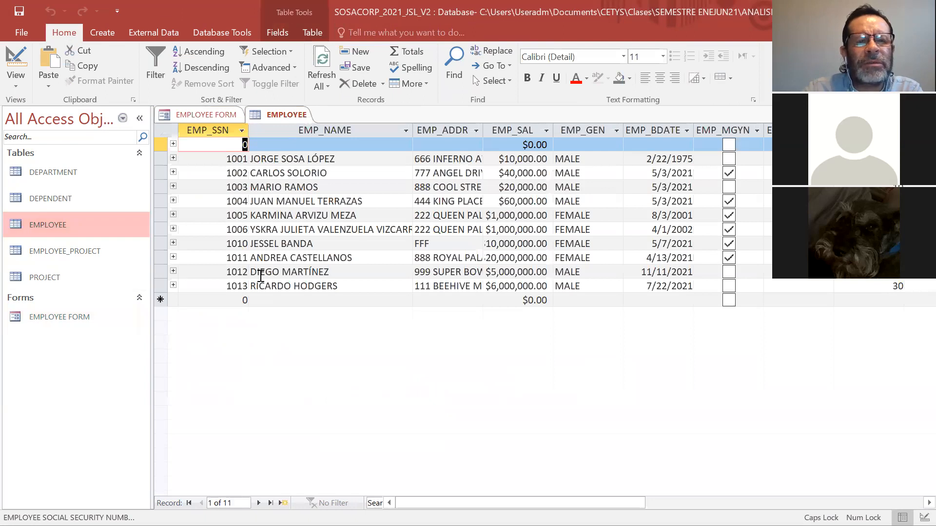
pyautogui.click(263, 120)
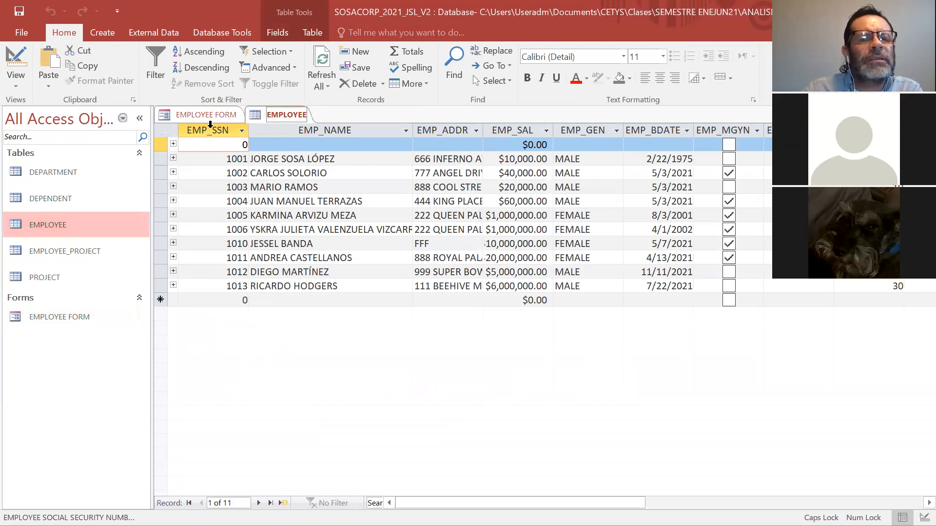
pyautogui.rightClick(274, 117)
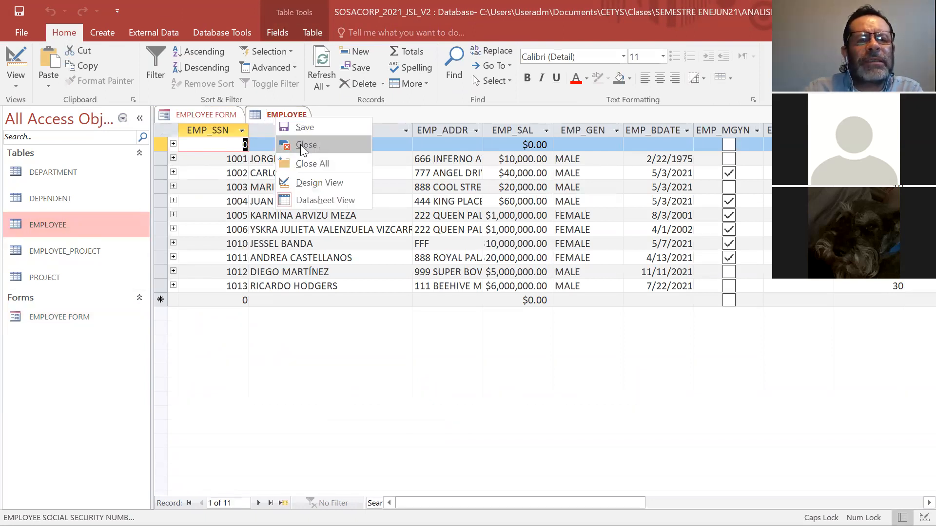
pyautogui.click(306, 145)
# Replace the employee name with a different person's full name, and set the gender to MALE.
pyautogui.moveTo(393, 185); pyautogui.dragTo(291, 188)
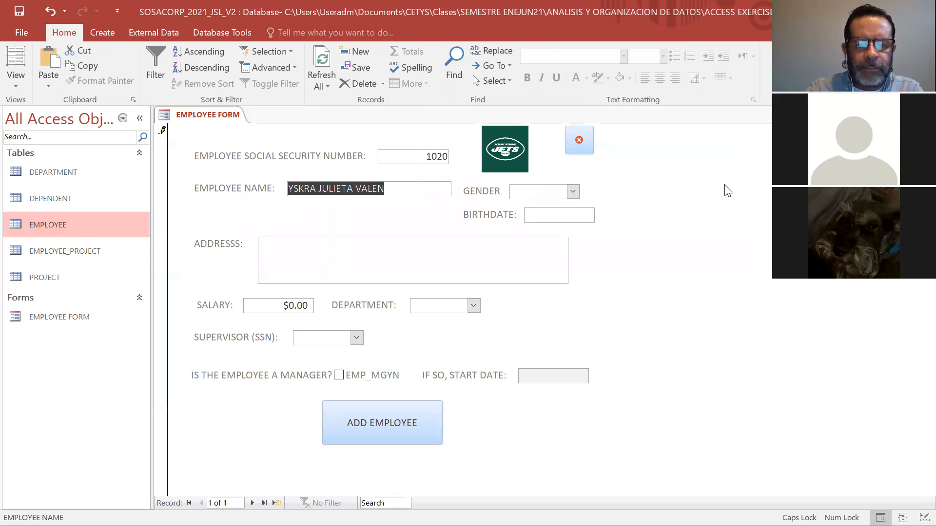
pyautogui.write('ALEJANDRO FLORA')
pyautogui.press('BackSpace')
pyautogui.write('ES')
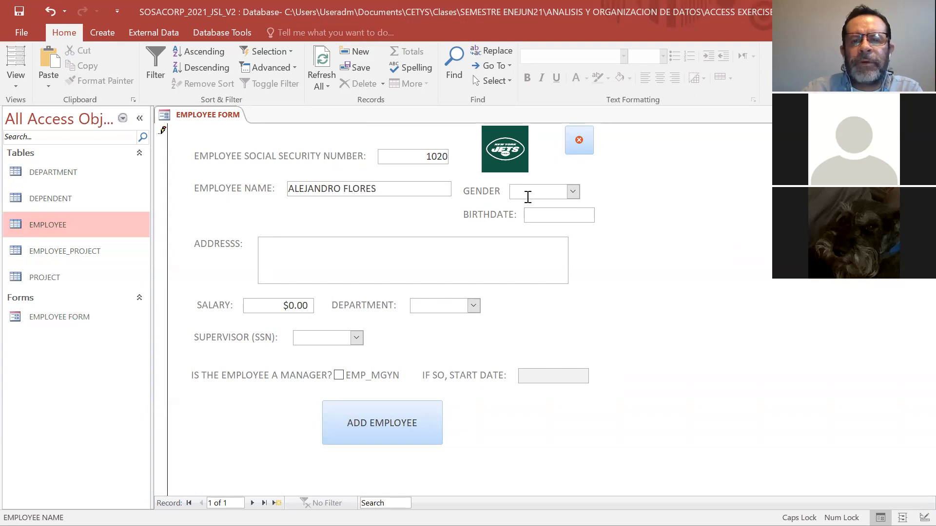
pyautogui.click(573, 192)
pyautogui.click(561, 204)
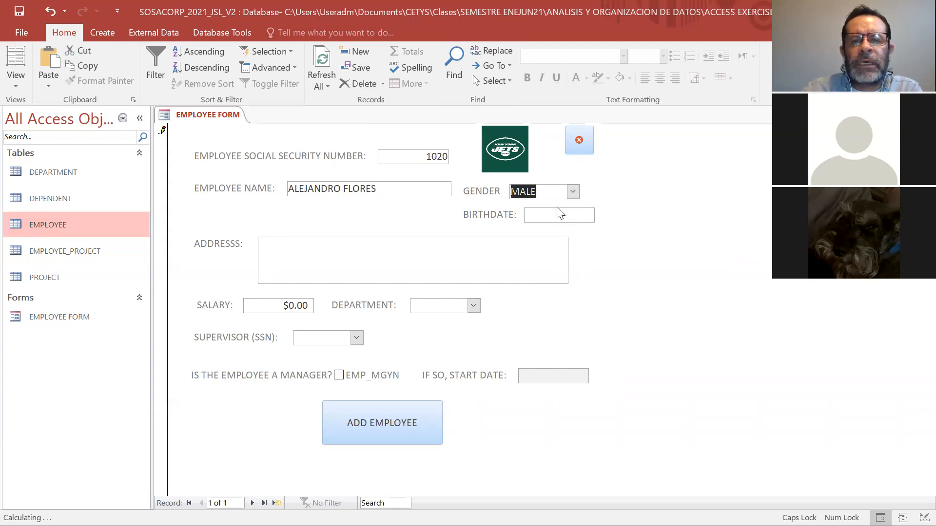
# Pick the employee's birthdate from the calendar.
pyautogui.click(571, 211)
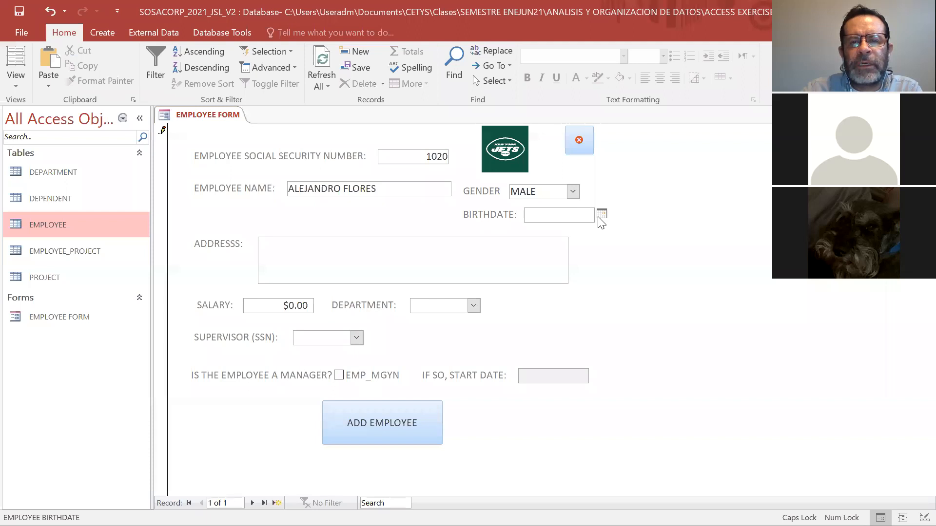
pyautogui.click(601, 215)
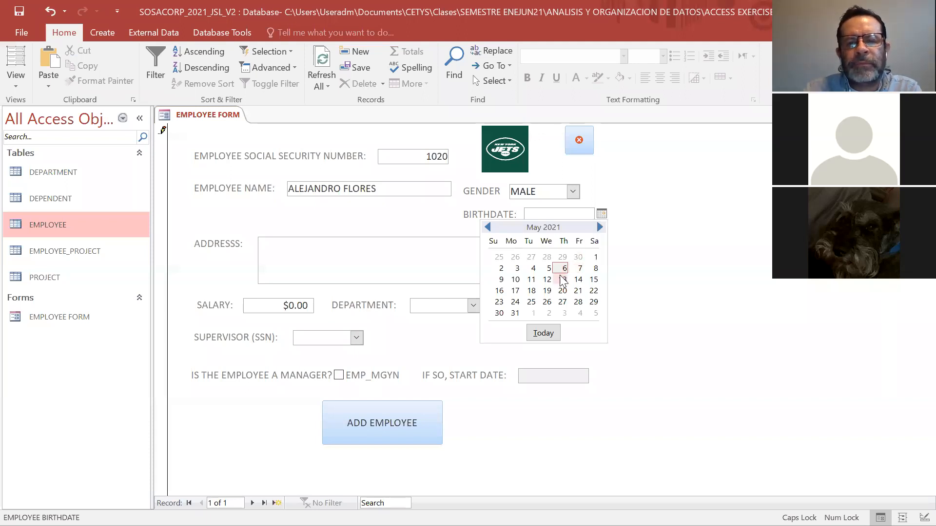
pyautogui.click(487, 227)
pyautogui.click(487, 228)
pyautogui.click(487, 227)
pyautogui.click(487, 228)
pyautogui.click(487, 227)
pyautogui.click(599, 227)
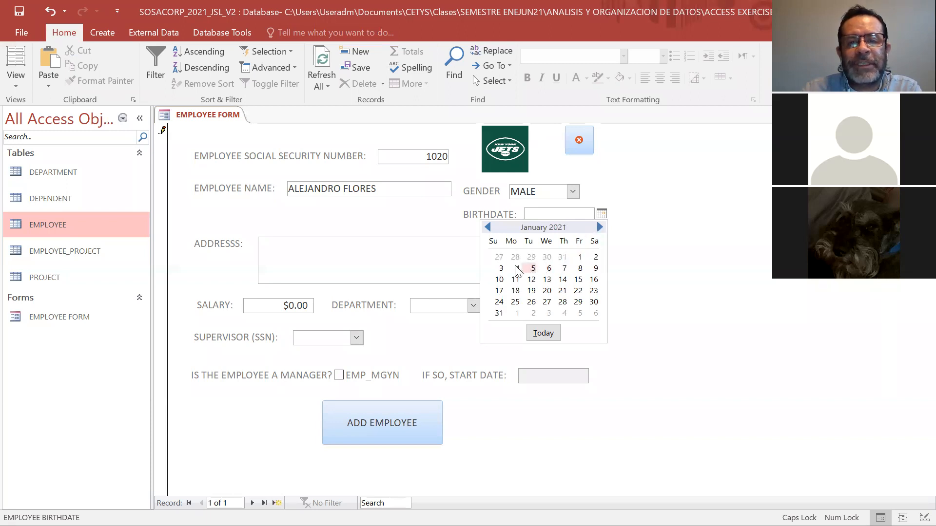
pyautogui.click(502, 268)
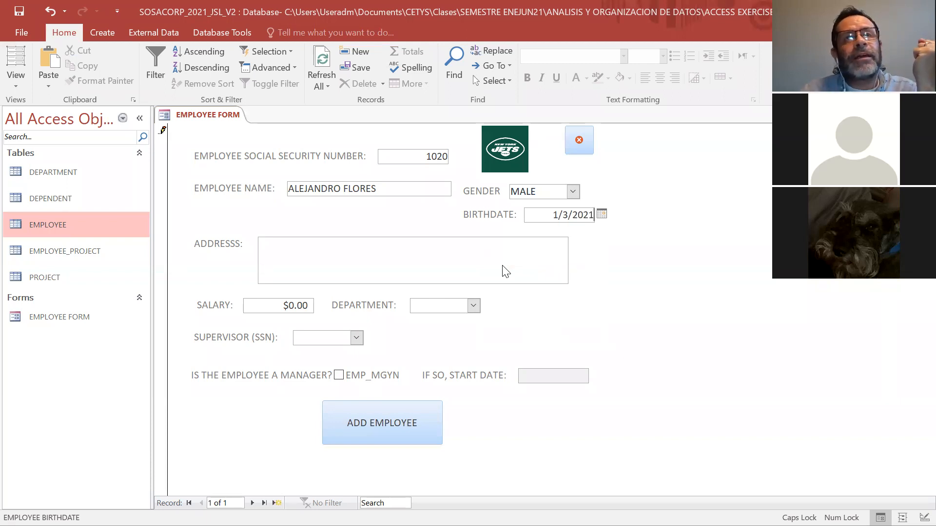
# Enter the employee's street address in the address field.
pyautogui.click(477, 250)
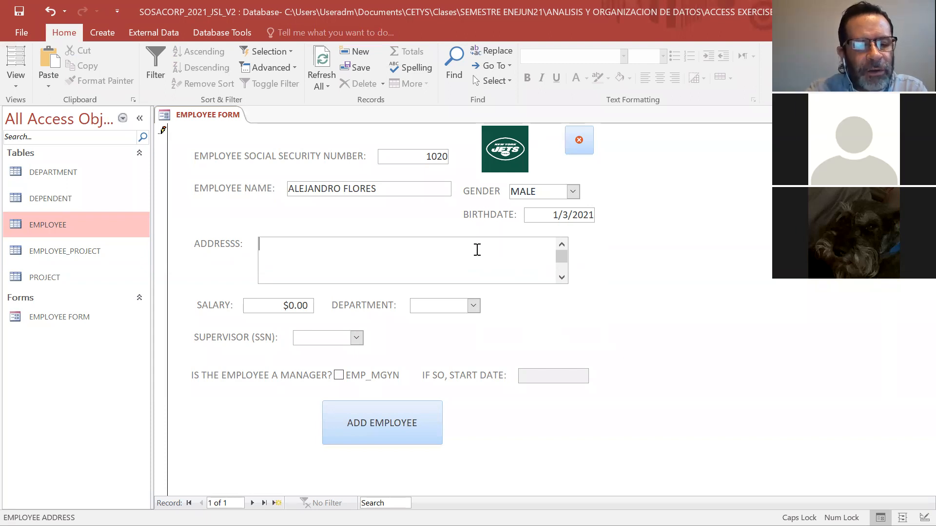
pyautogui.write('111')
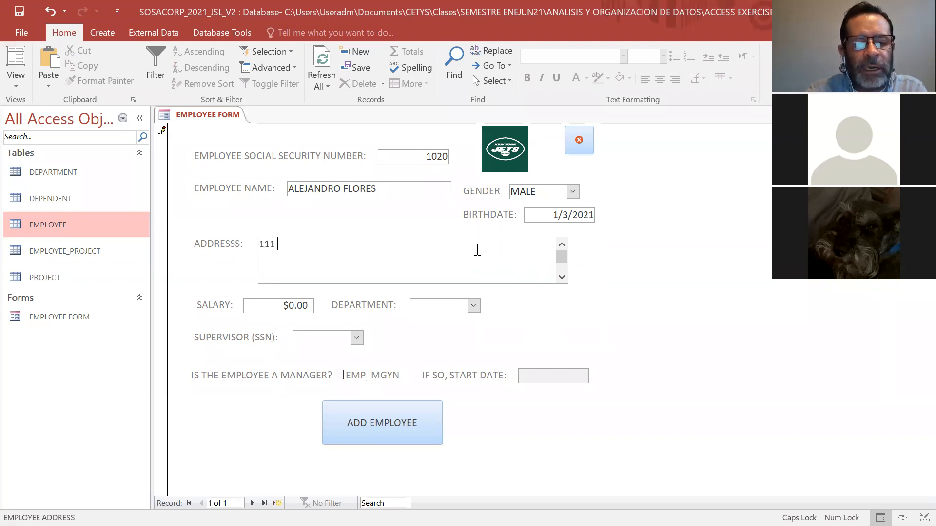
pyautogui.write(' B')
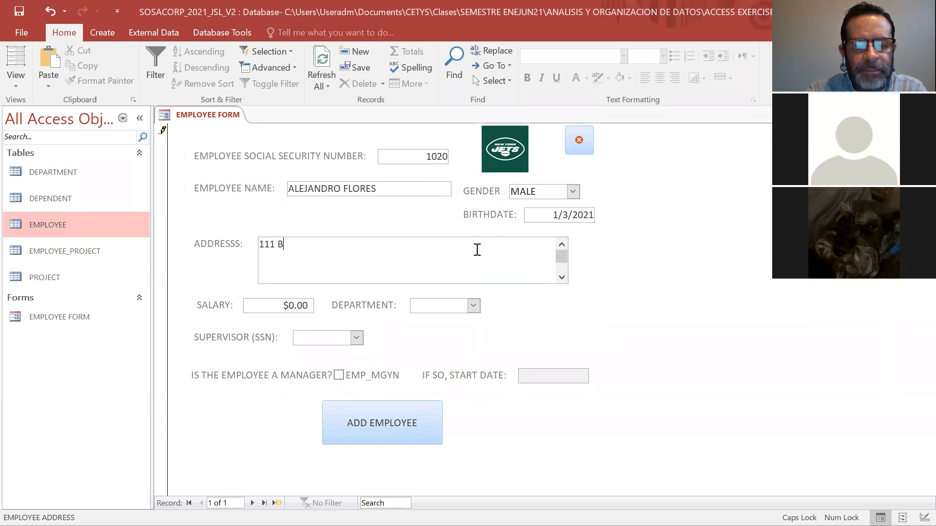
pyautogui.write('EEHIVE MANOR')
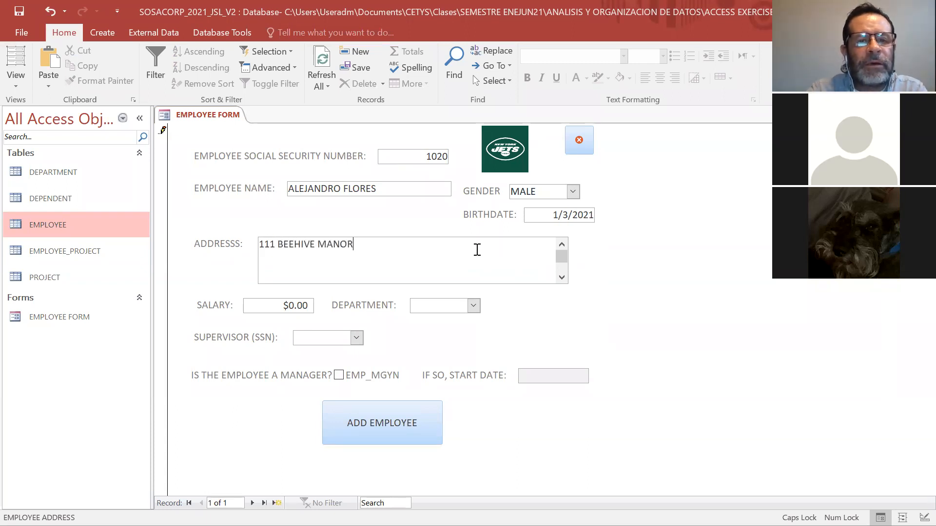
# Set the employee's salary to 3000000.
pyautogui.click(295, 307)
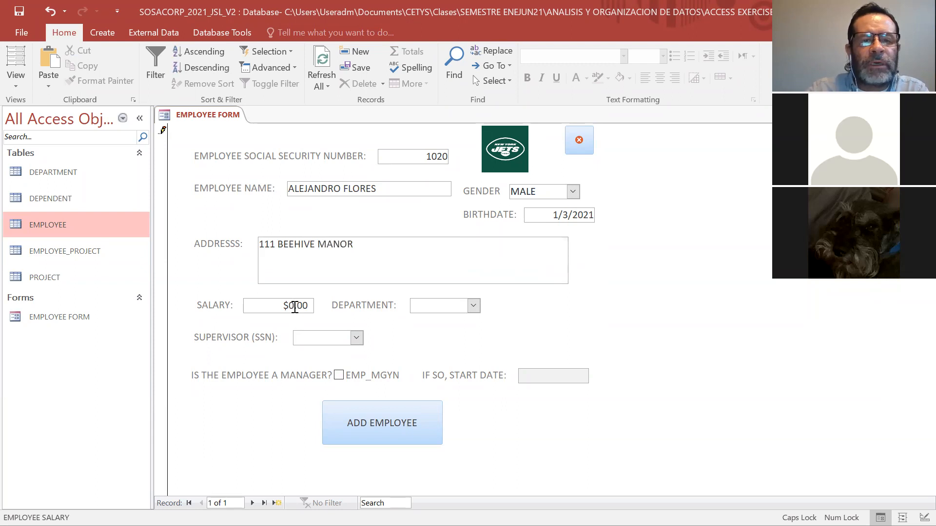
pyautogui.press('BackSpace')
pyautogui.press('BackSpace')
pyautogui.press('BackSpace')
pyautogui.press('BackSpace')
pyautogui.press('BackSpace')
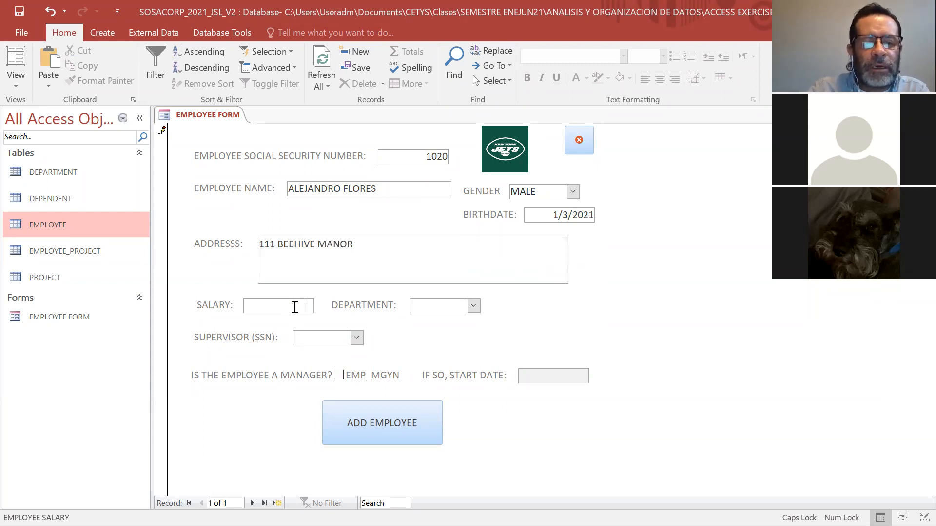
pyautogui.write('3000000')
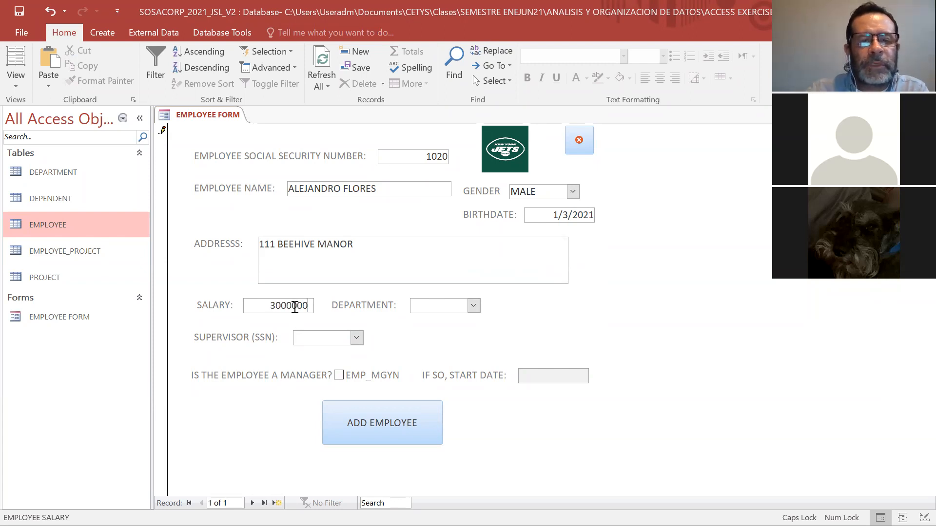
# Set the department to 20, and choose the first nonzero social security number as the supervisor.
pyautogui.click(473, 306)
pyautogui.click(467, 336)
pyautogui.click(356, 338)
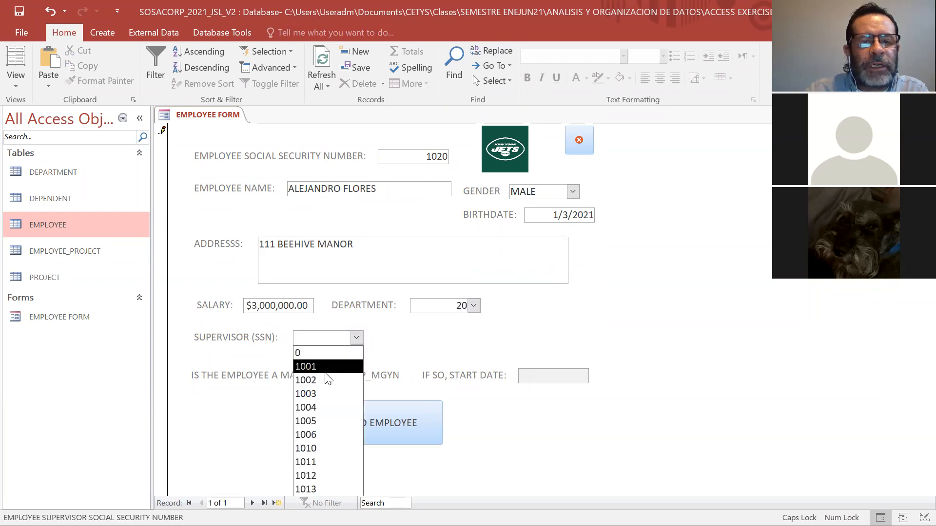
pyautogui.click(326, 373)
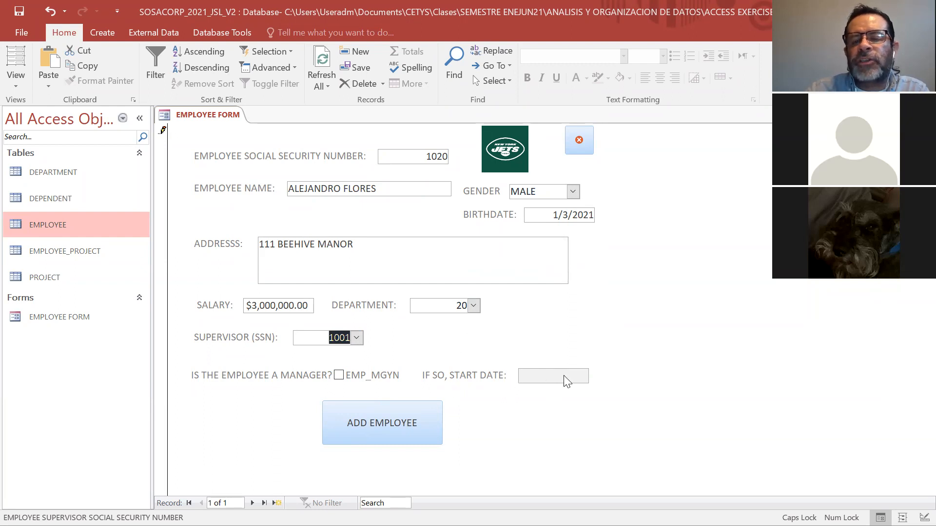
# Mark the employee as a manager with the start date 5/4/2021.
pyautogui.click(338, 376)
pyautogui.click(535, 375)
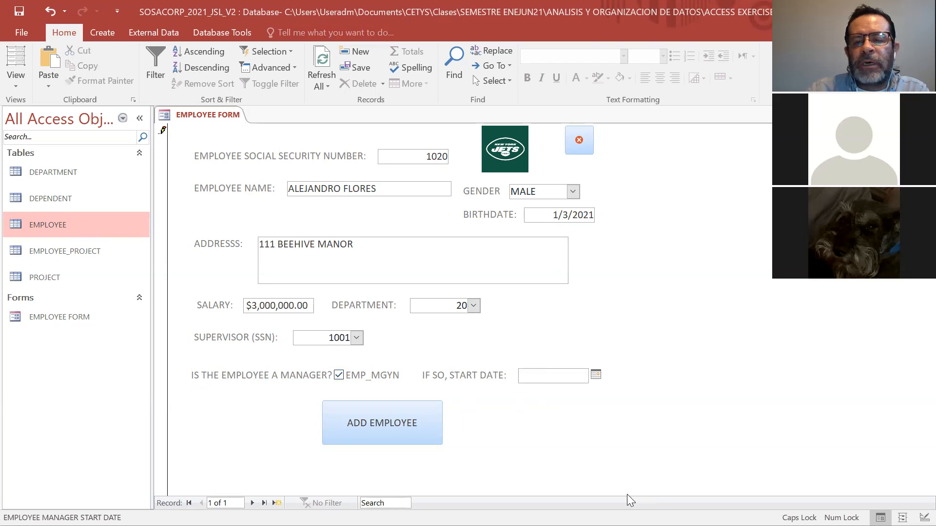
pyautogui.click(596, 375)
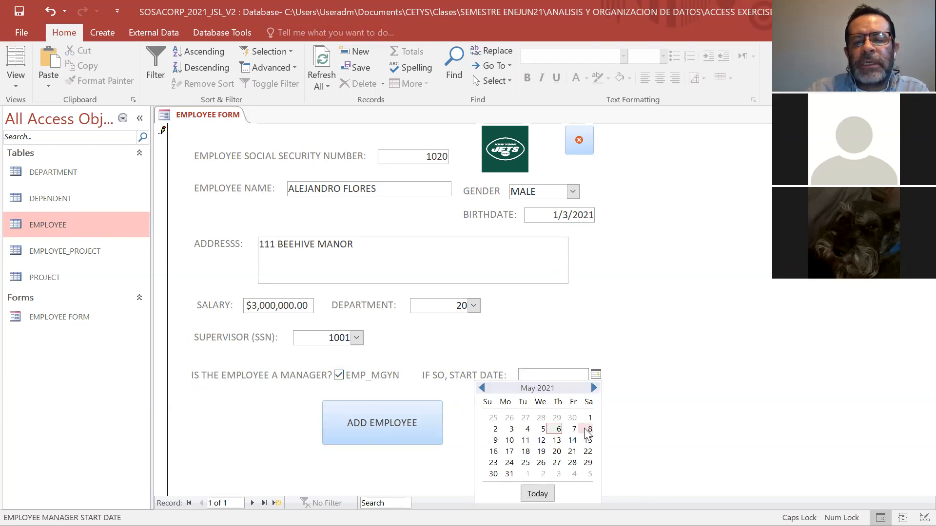
pyautogui.click(525, 429)
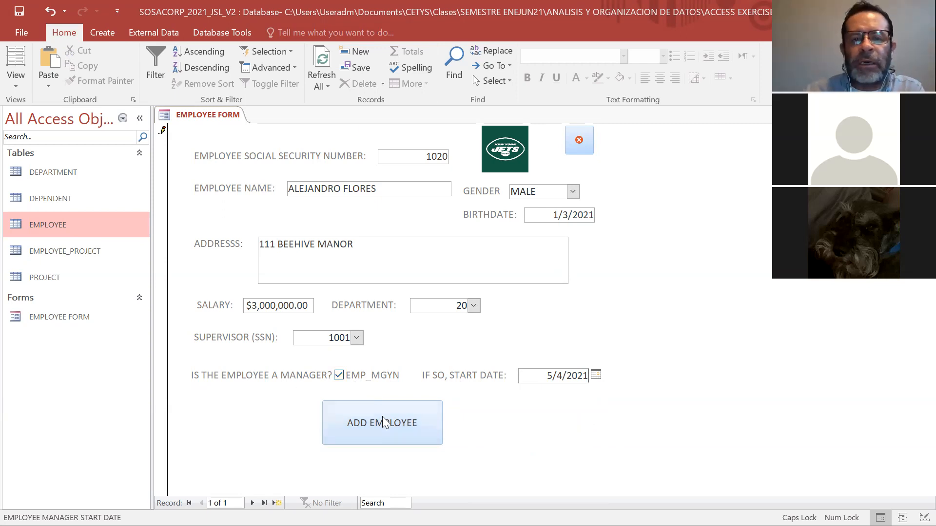
# Add the employee record, and check it in the EMPLOYEE table before going back to the EMPLOYEE FORM.
pyautogui.click(380, 432)
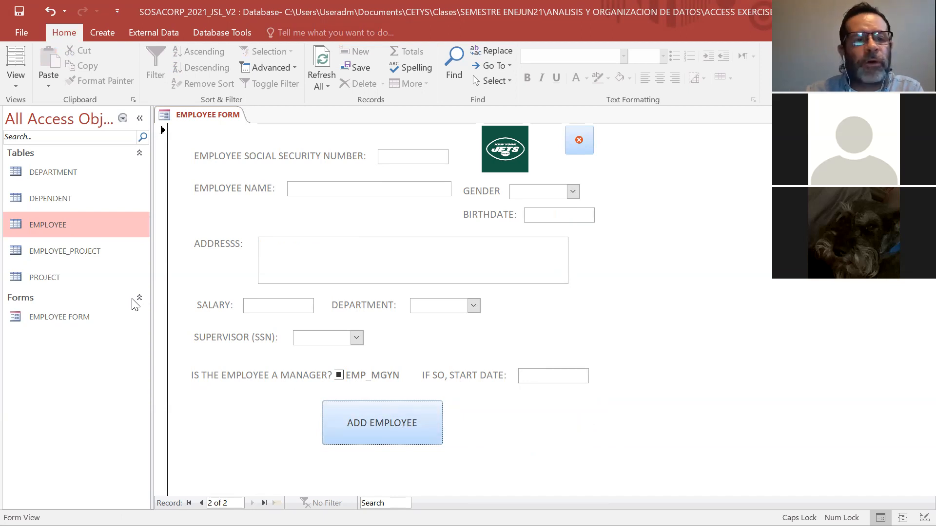
pyautogui.doubleClick(50, 223)
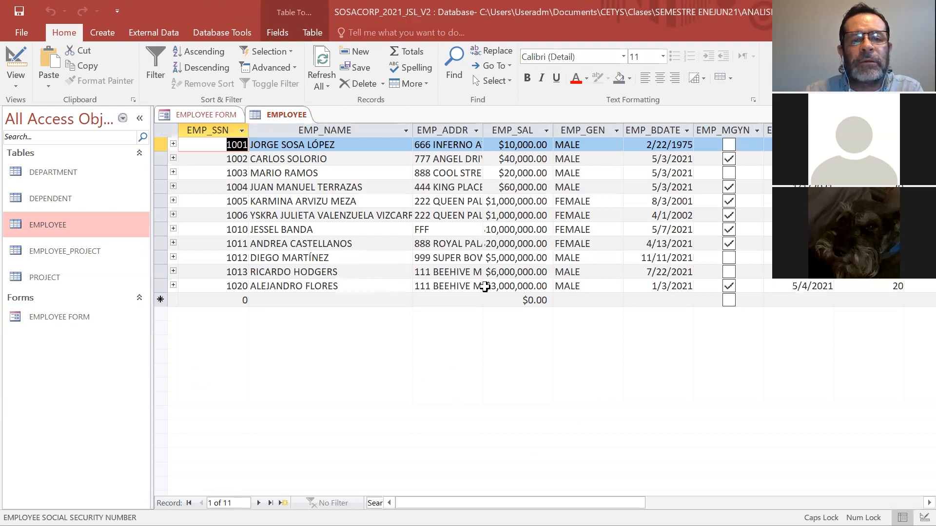
pyautogui.doubleClick(56, 316)
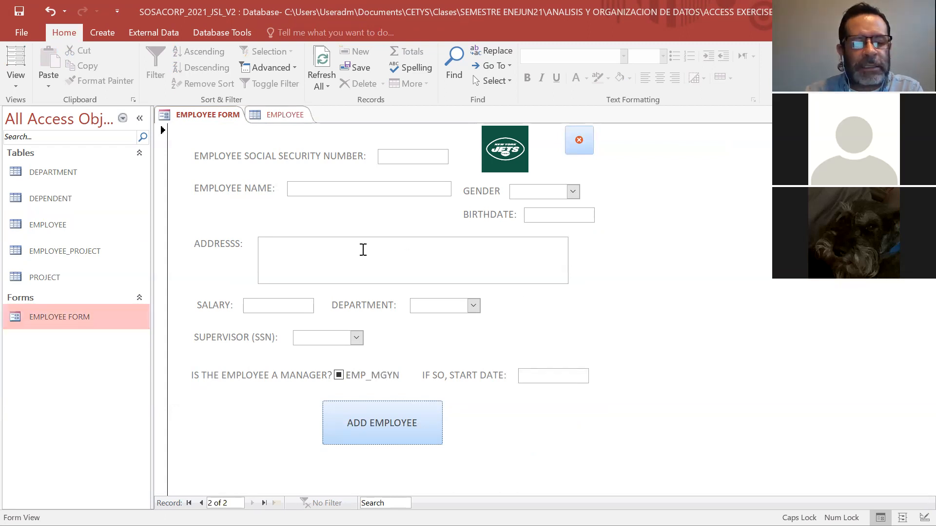
# Close the EMPLOYEE table and switch the EMPLOYEE FORM to Design View.
pyautogui.click(291, 116)
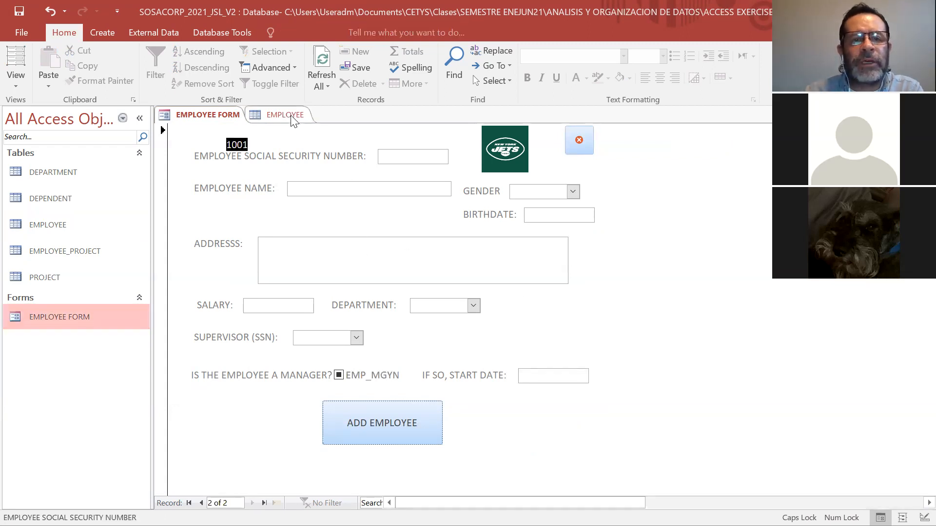
pyautogui.rightClick(291, 117)
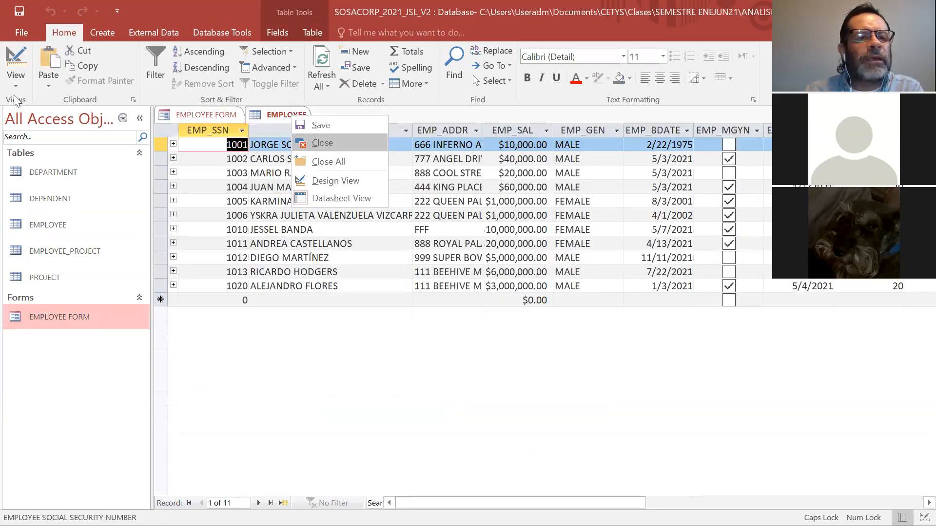
pyautogui.click(322, 136)
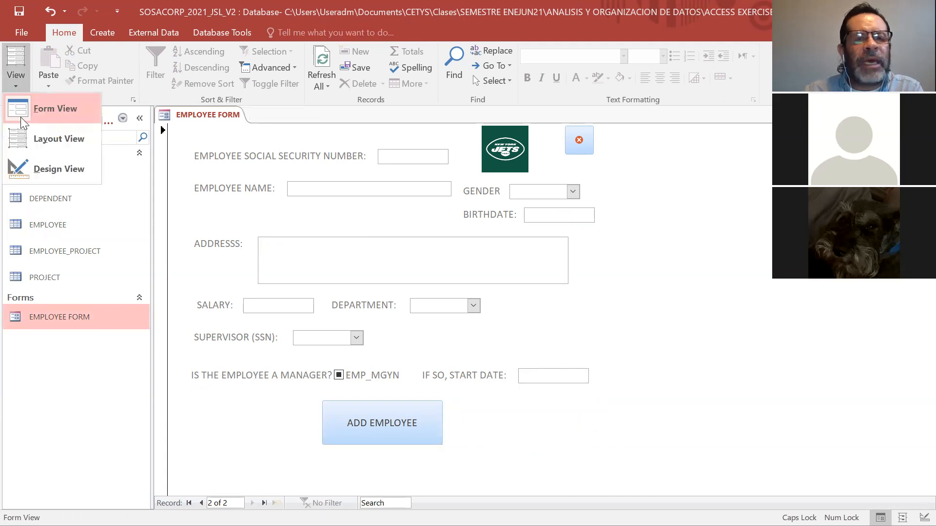
pyautogui.click(20, 116)
pyautogui.click(26, 86)
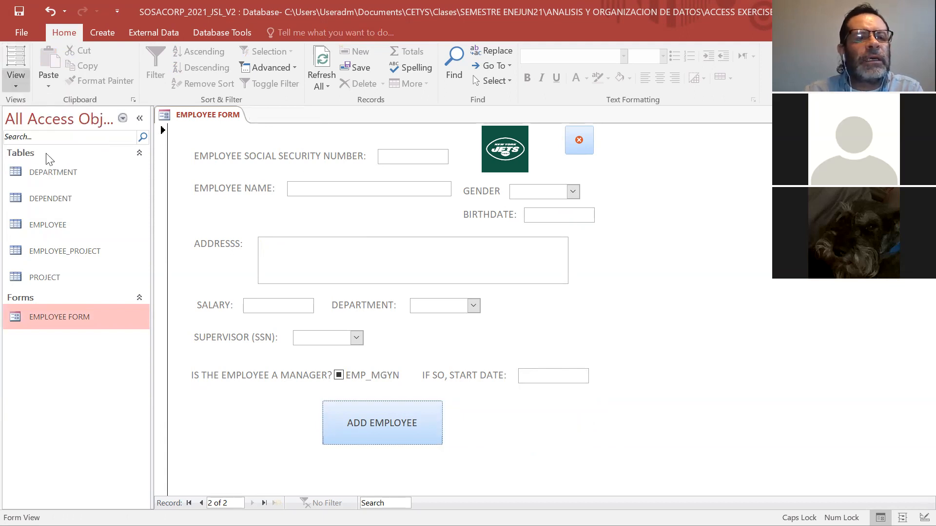
pyautogui.click(46, 159)
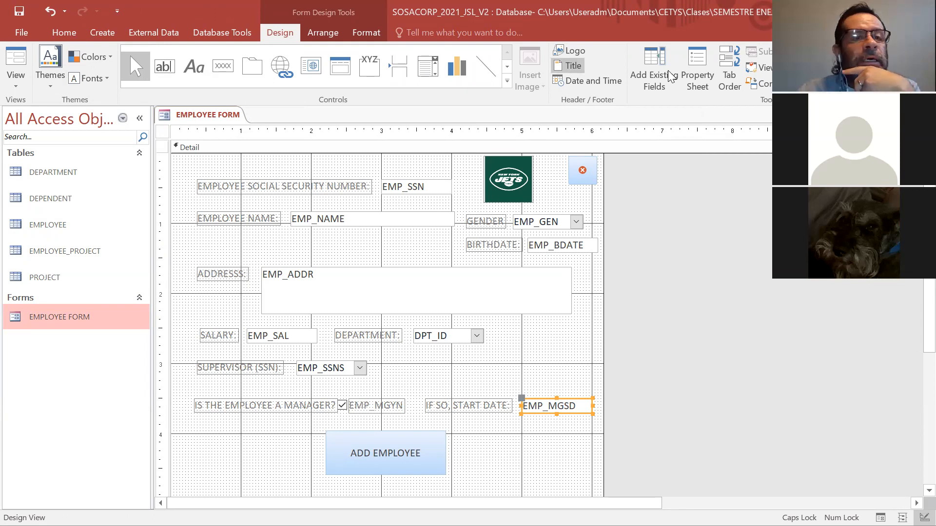
# Apply the Green color scheme to the EMPLOYEE FORM.
pyautogui.click(104, 61)
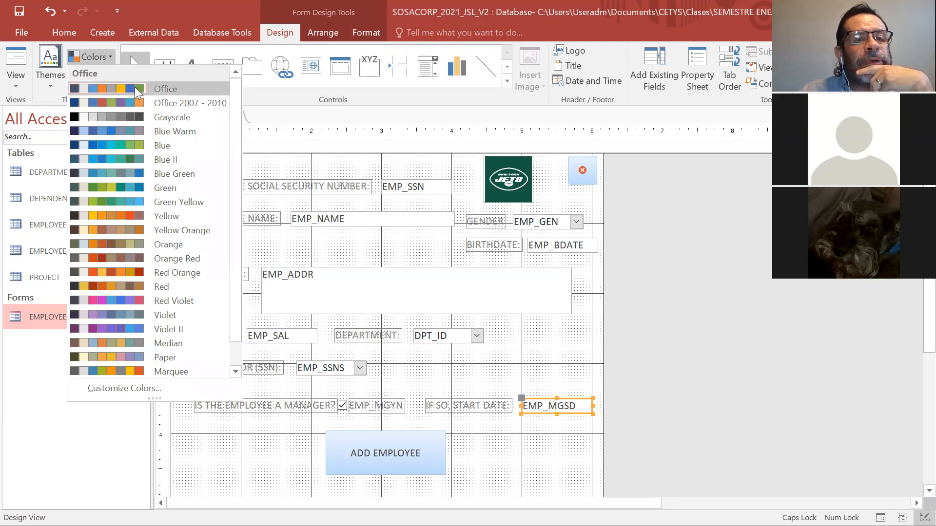
pyautogui.click(135, 87)
pyautogui.click(112, 57)
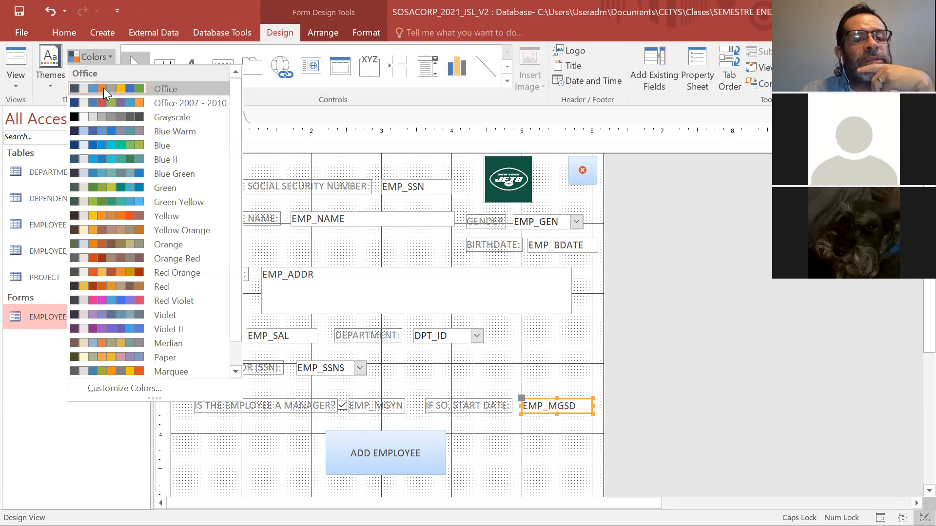
pyautogui.click(119, 191)
pyautogui.click(51, 92)
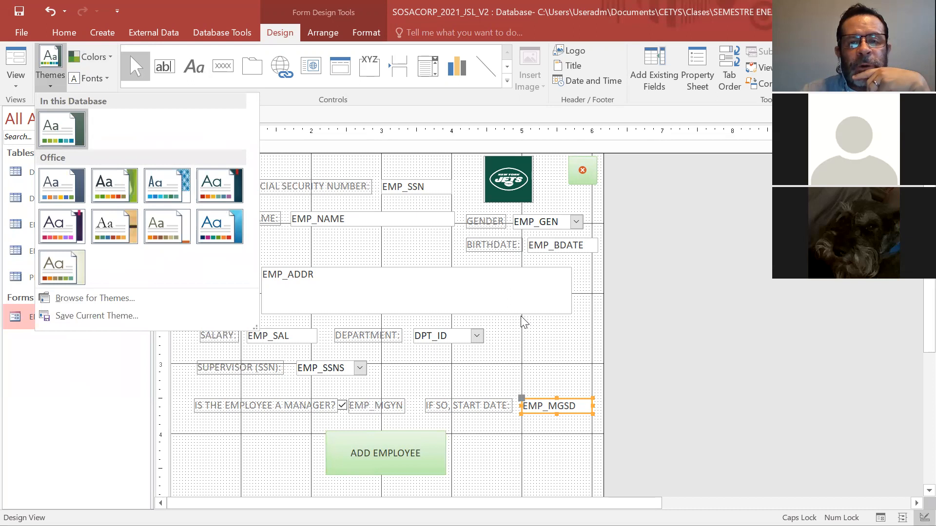
pyautogui.click(553, 352)
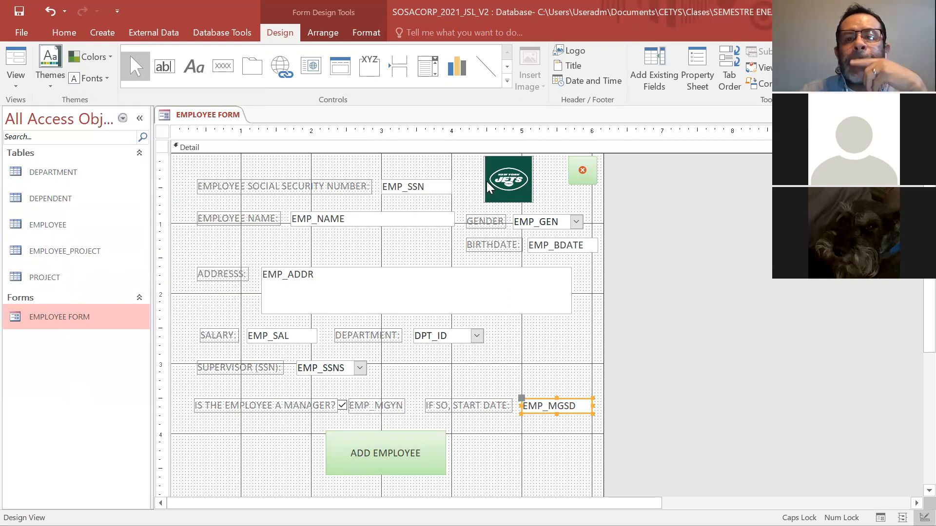
# Fill the background of the form's Detail section with the standard light lime green.
pyautogui.rightClick(510, 350)
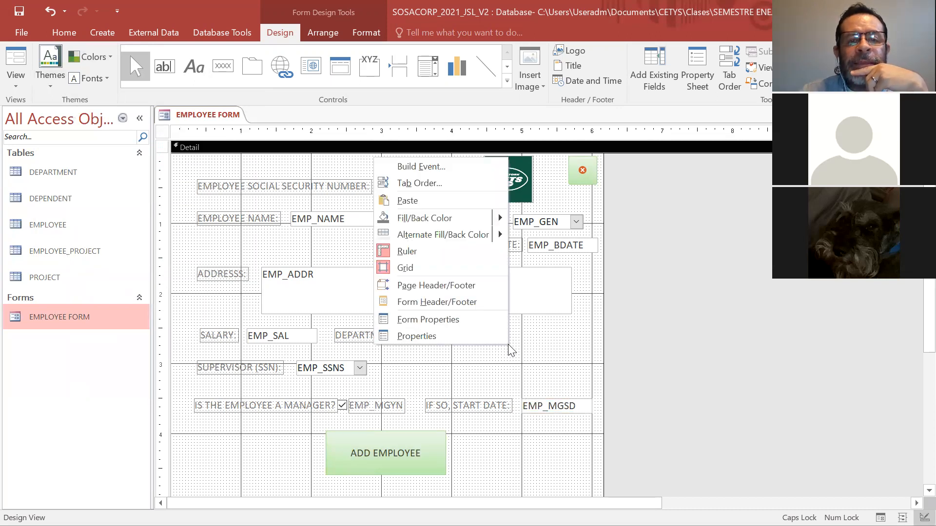
pyautogui.moveTo(501, 221)
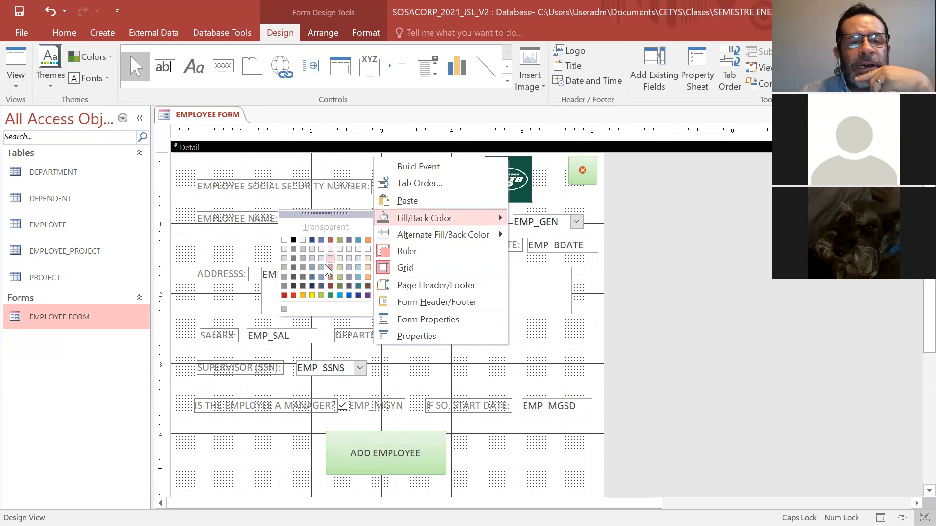
pyautogui.click(320, 295)
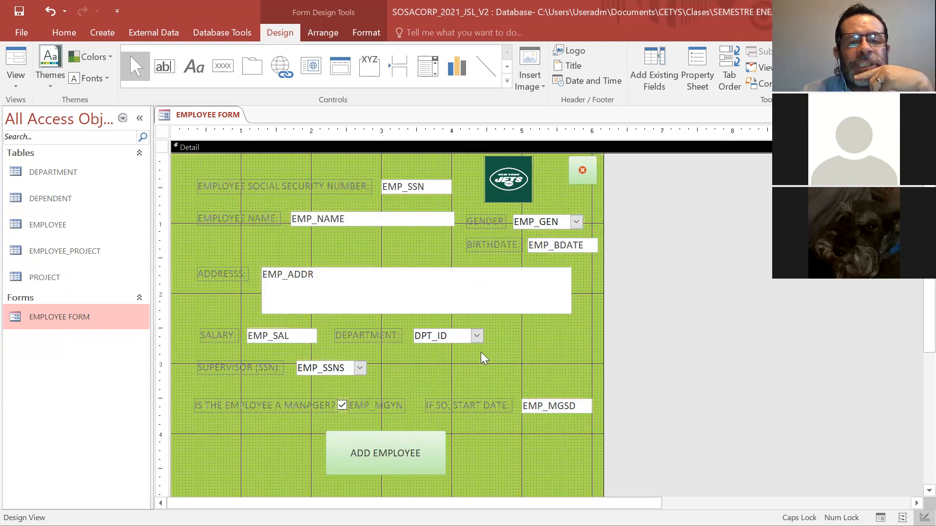
# Set the Detail section's background to the darker standard green.
pyautogui.rightClick(536, 345)
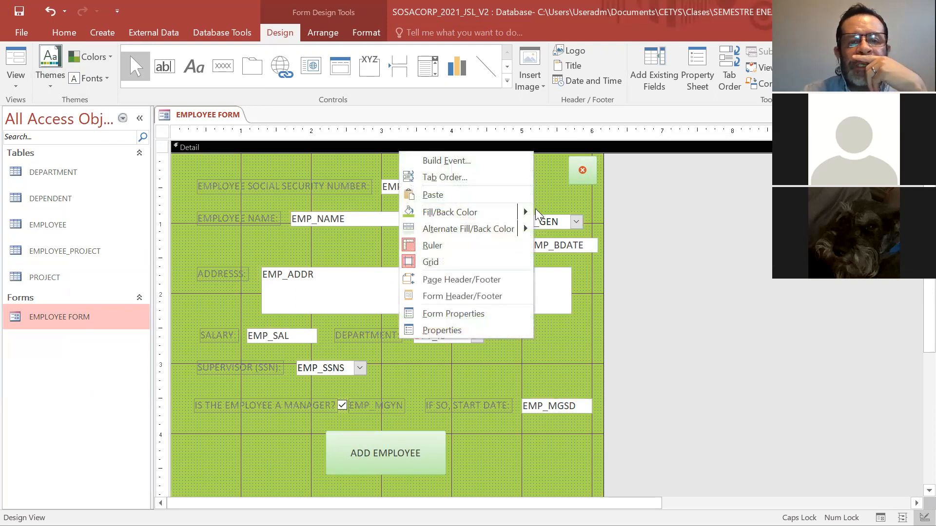
pyautogui.moveTo(528, 224)
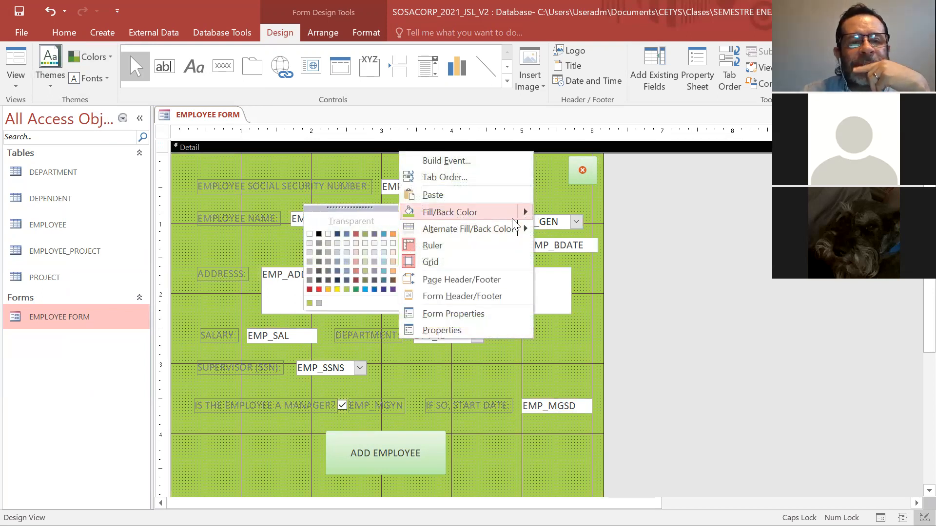
pyautogui.click(356, 290)
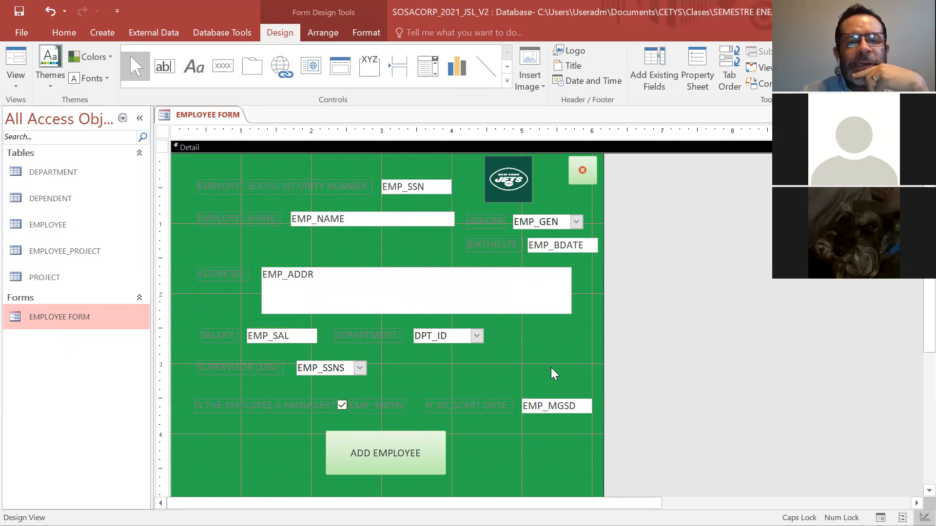
pyautogui.click(266, 183)
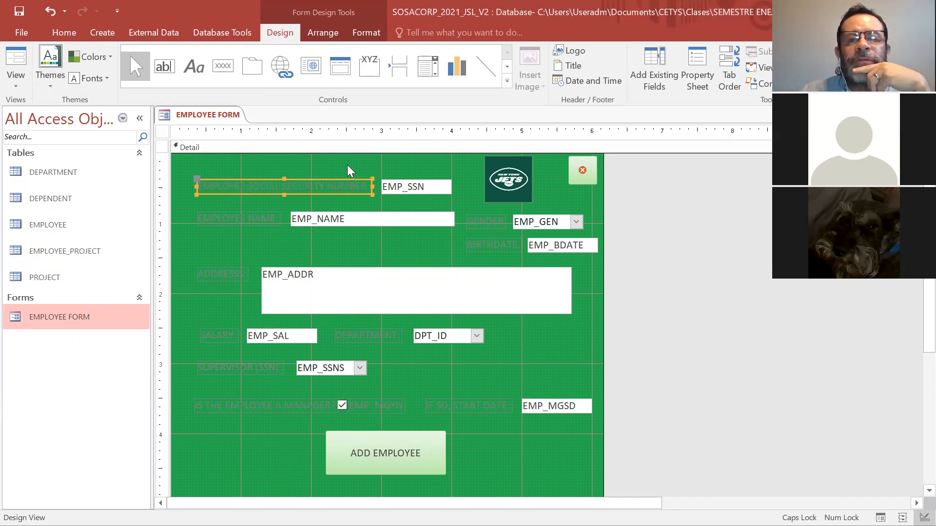
pyautogui.doubleClick(276, 180)
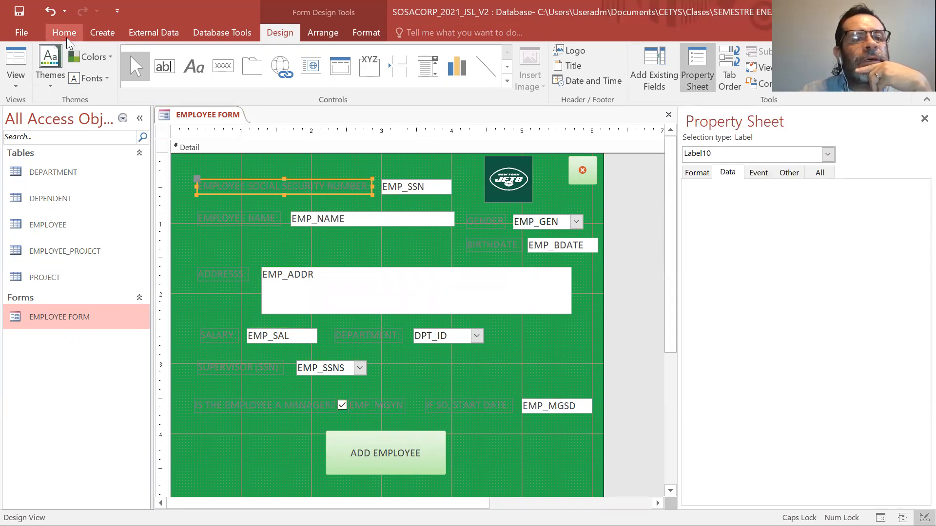
pyautogui.click(102, 82)
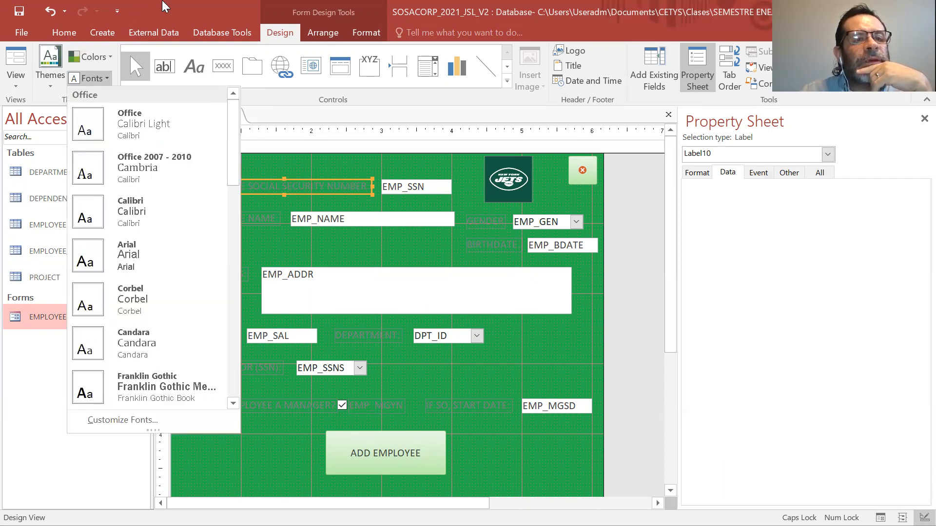
pyautogui.click(80, 35)
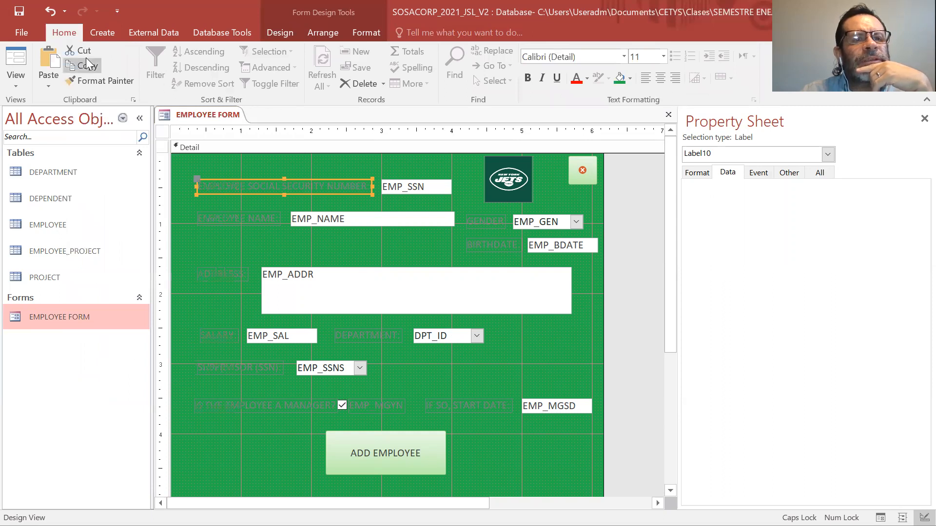
pyautogui.click(559, 344)
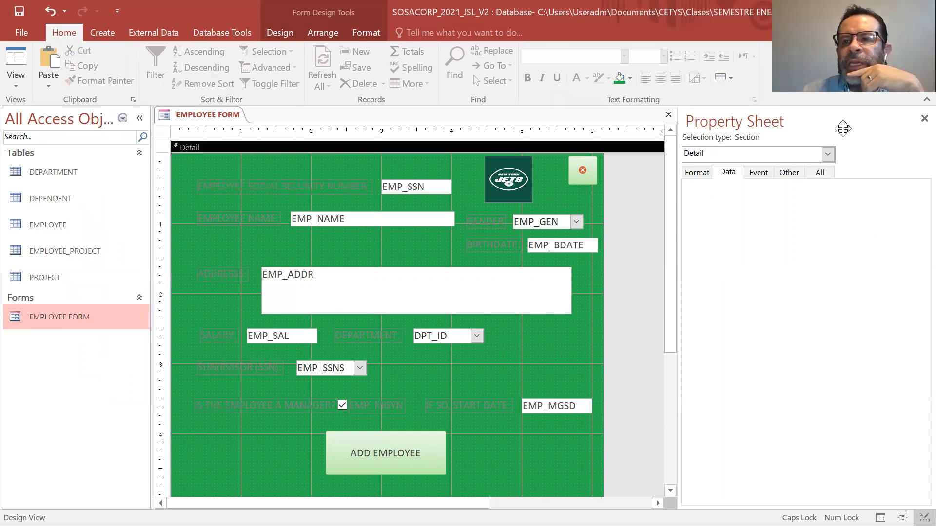
pyautogui.press('F4')
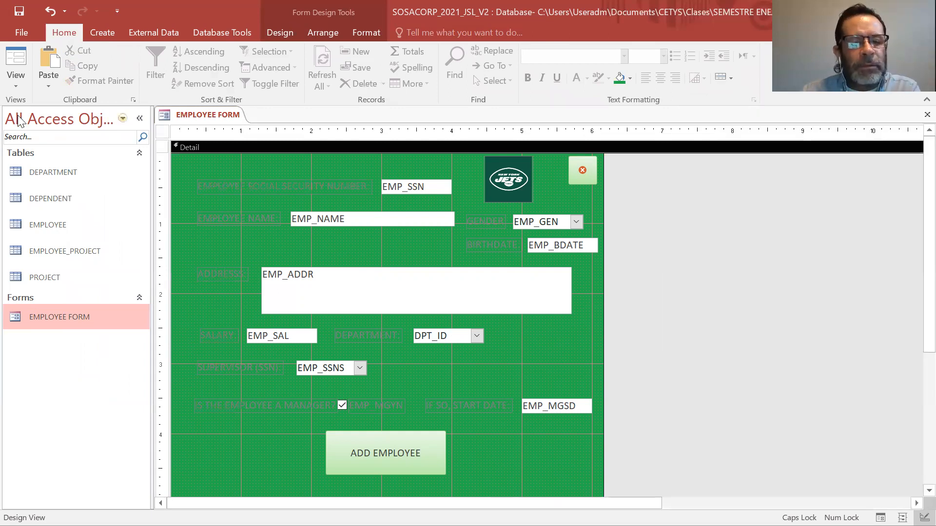
# Preview the recolored EMPLOYEE FORM in Form View, and save it after returning to Design View.
pyautogui.click(17, 79)
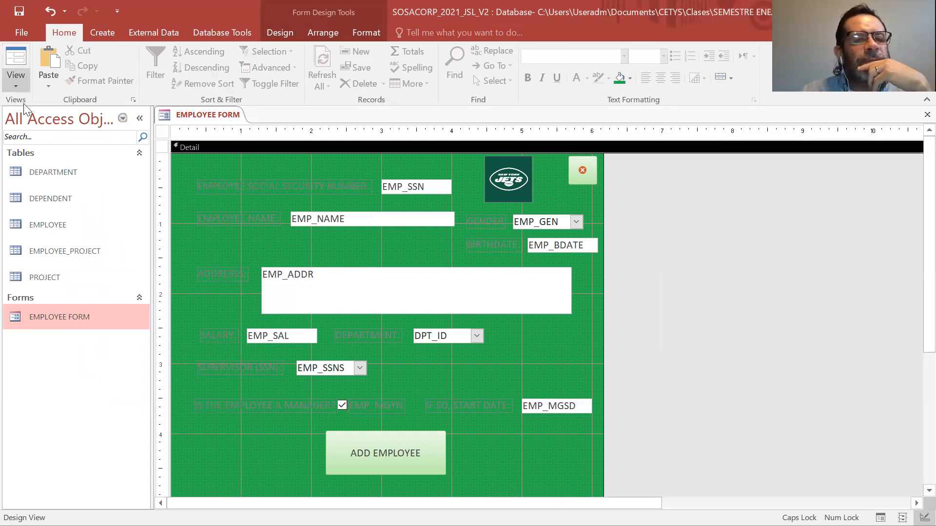
pyautogui.click(24, 103)
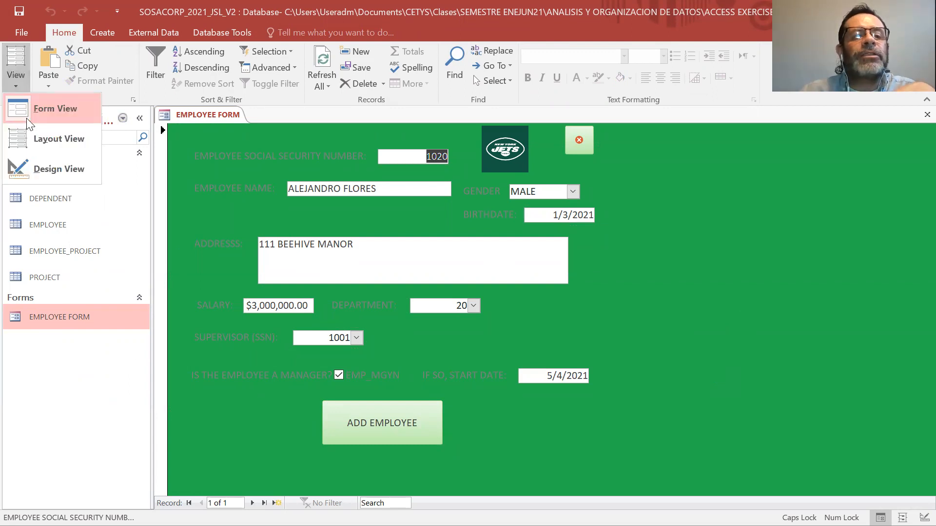
pyautogui.click(34, 162)
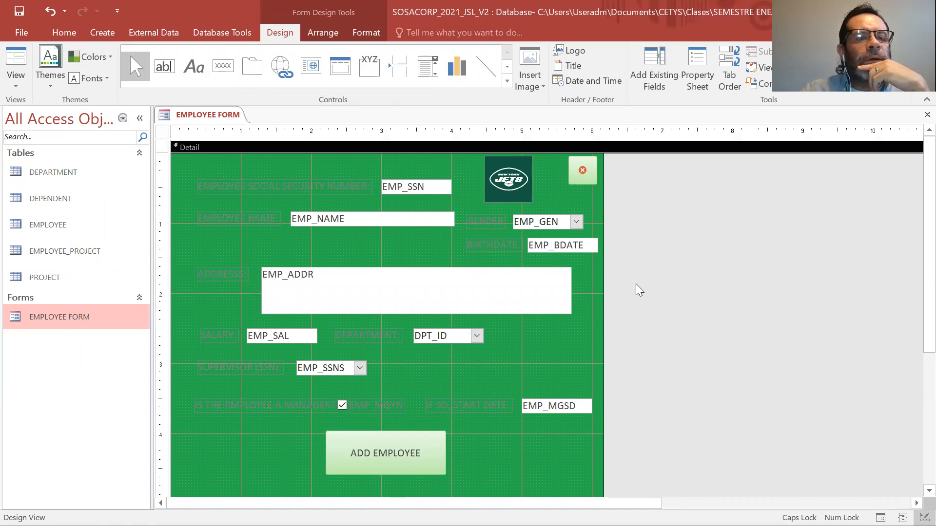
pyautogui.click(25, 33)
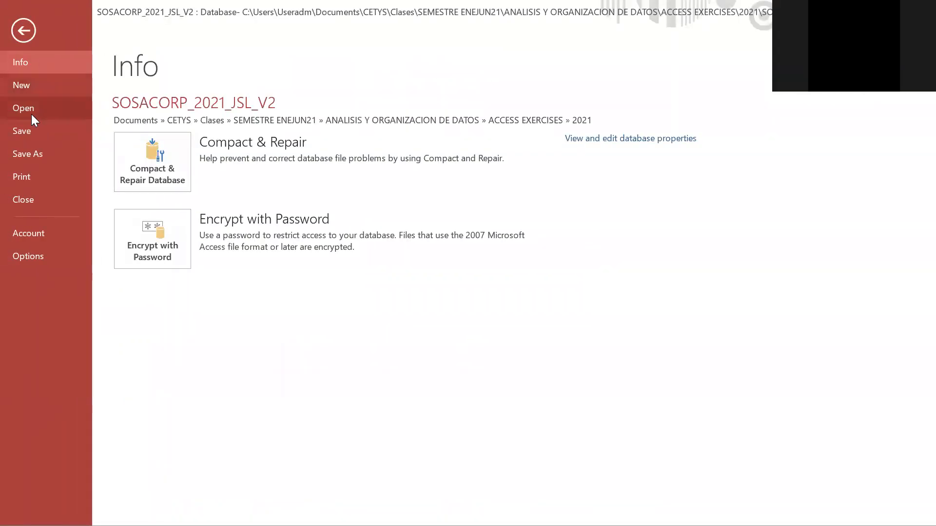
pyautogui.click(32, 133)
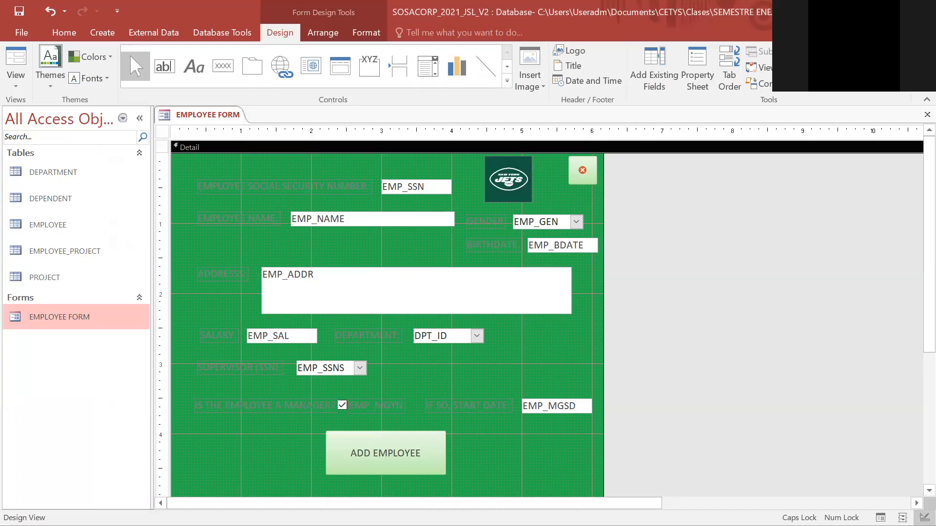